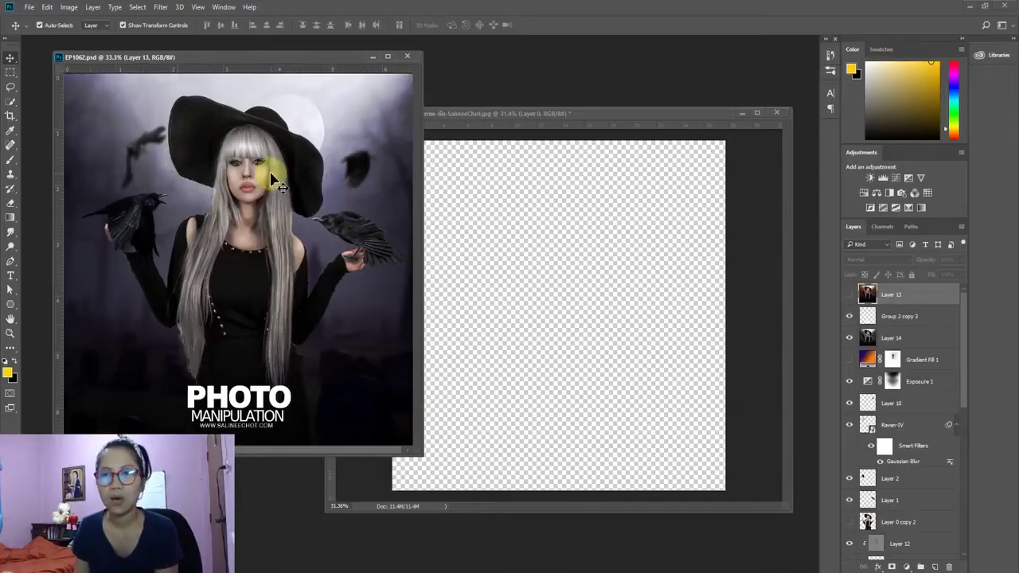
Step: Move the EP1062.psd reference window left and bring the transparent canvas forward beside it
{"action": "left_click_drag", "start_coordinate": [280, 67], "coordinate": [261, 63]}
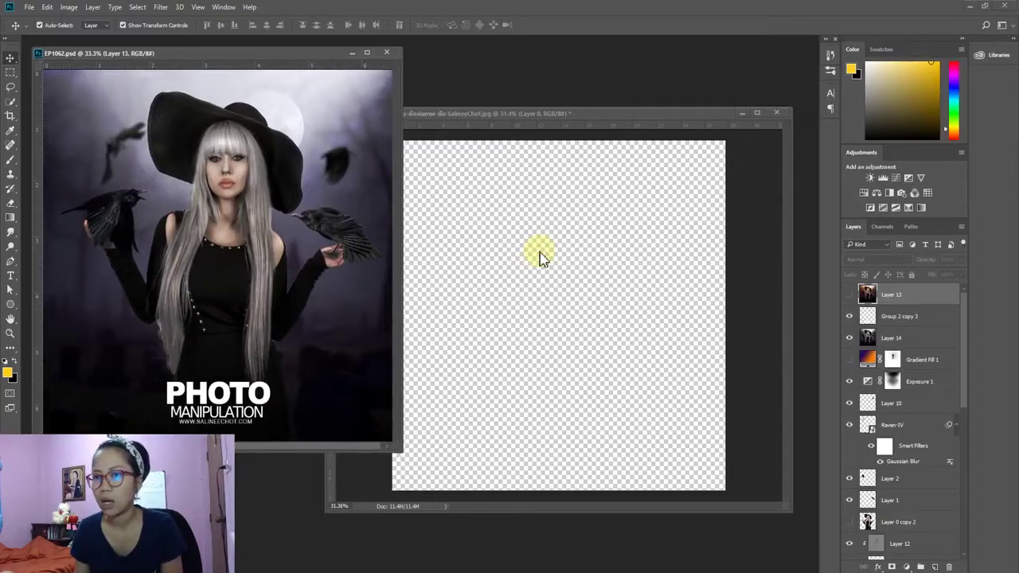
{"action": "left_click_drag", "start_coordinate": [514, 114], "coordinate": [530, 132]}
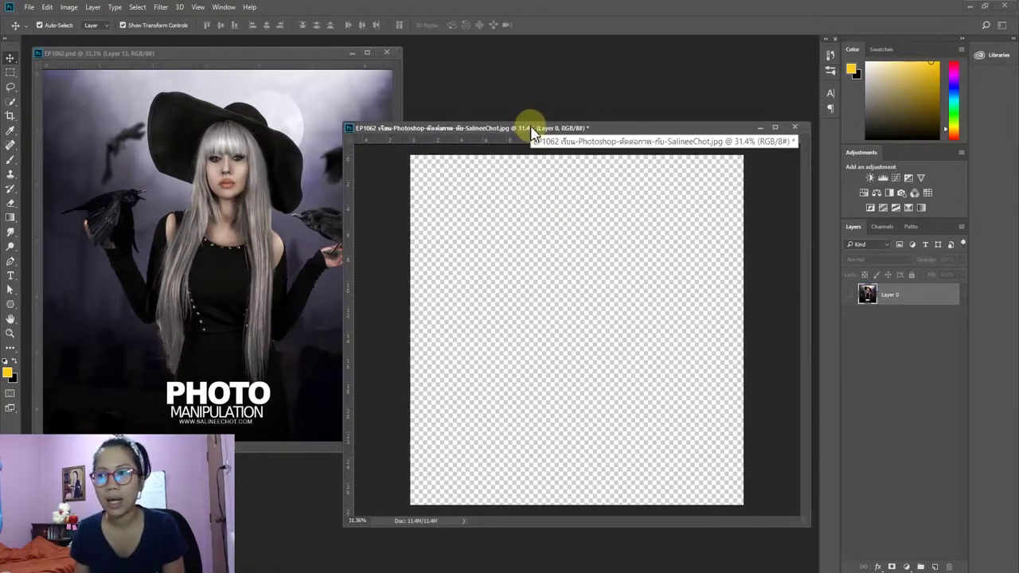
{"action": "right_click", "coordinate": [532, 132]}
{"action": "left_click", "coordinate": [561, 148]}
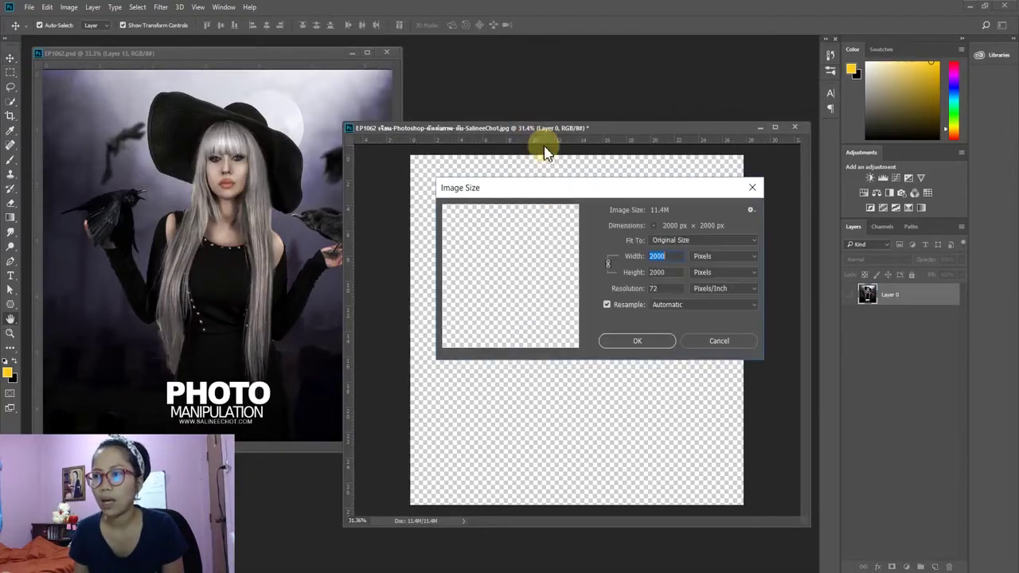
{"action": "double_click", "coordinate": [671, 256]}
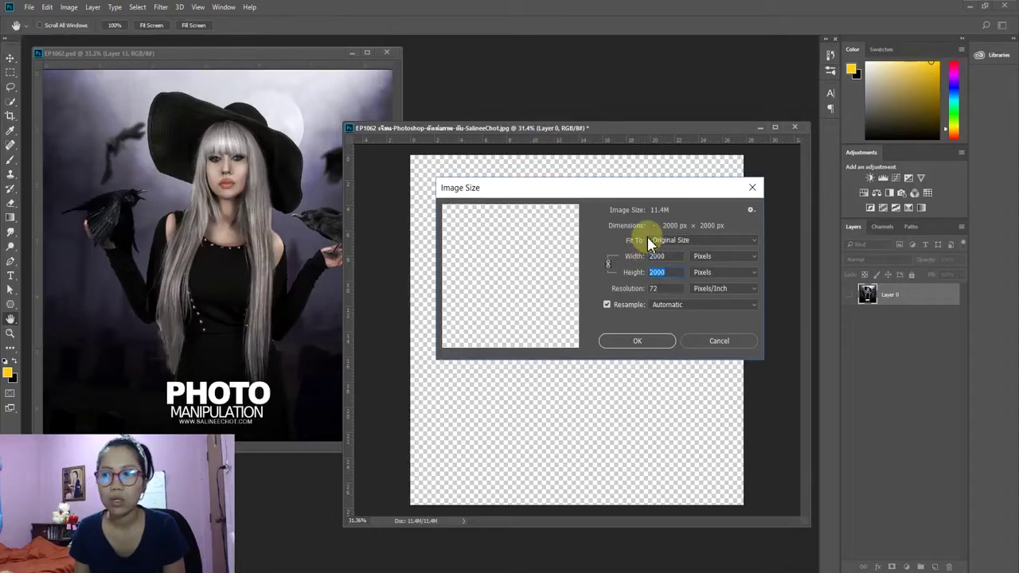
{"action": "double_click", "coordinate": [657, 273]}
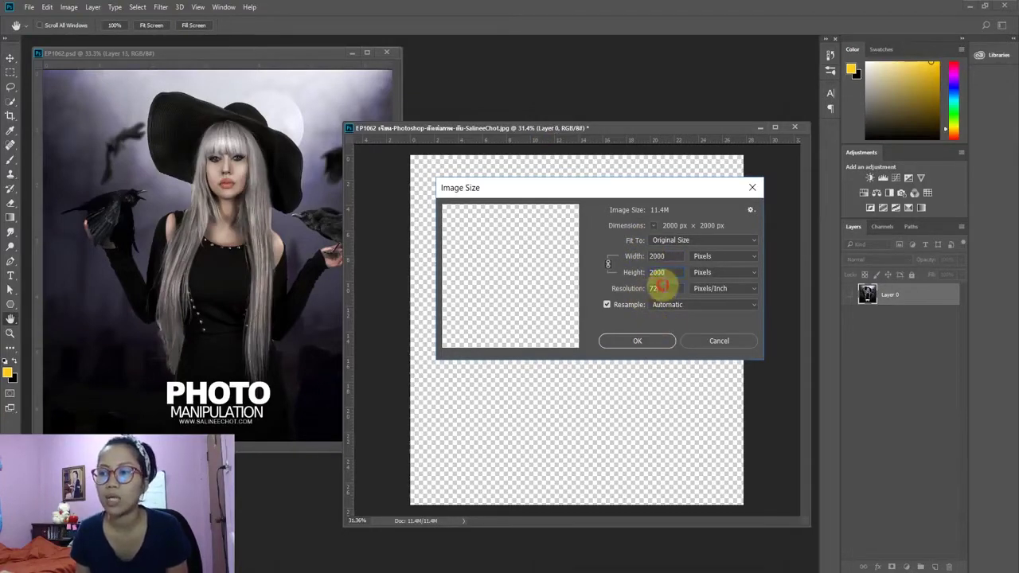
{"action": "double_click", "coordinate": [659, 288]}
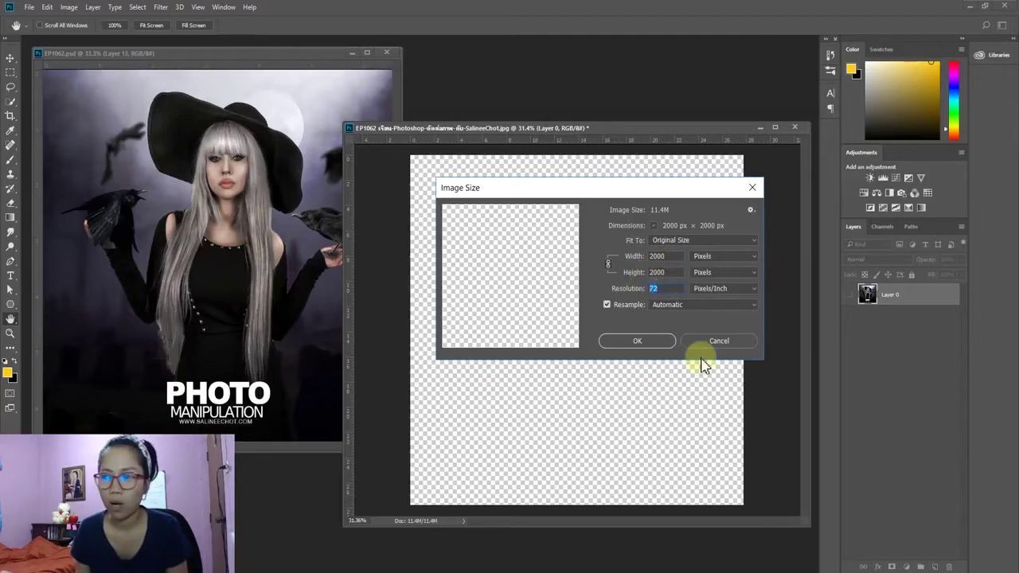
{"action": "left_click", "coordinate": [658, 342]}
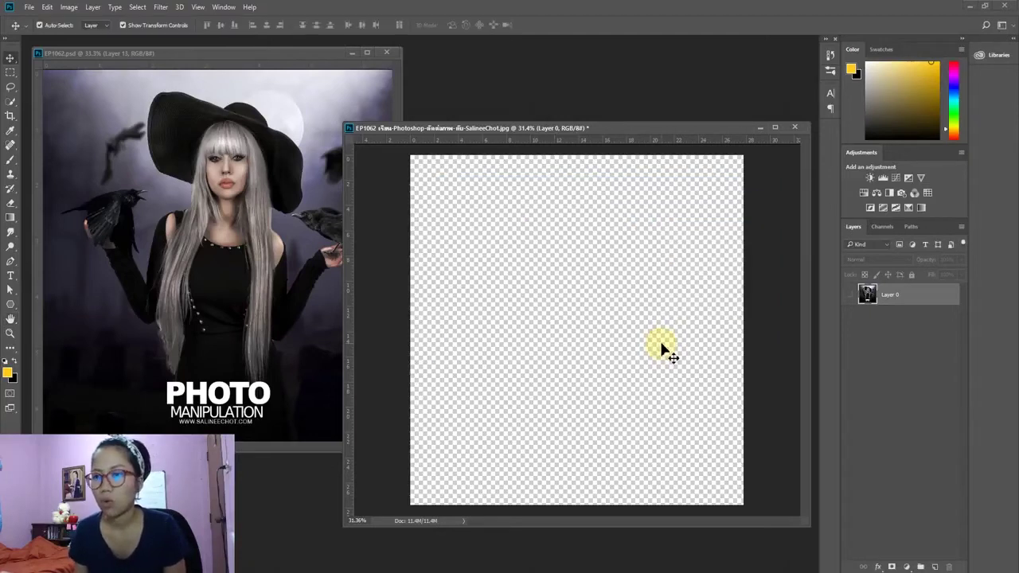
{"action": "left_click", "coordinate": [222, 91]}
Step: Drag the angel_cemetery photo from the EP106 folder into Photoshop
{"action": "left_click", "coordinate": [586, 299]}
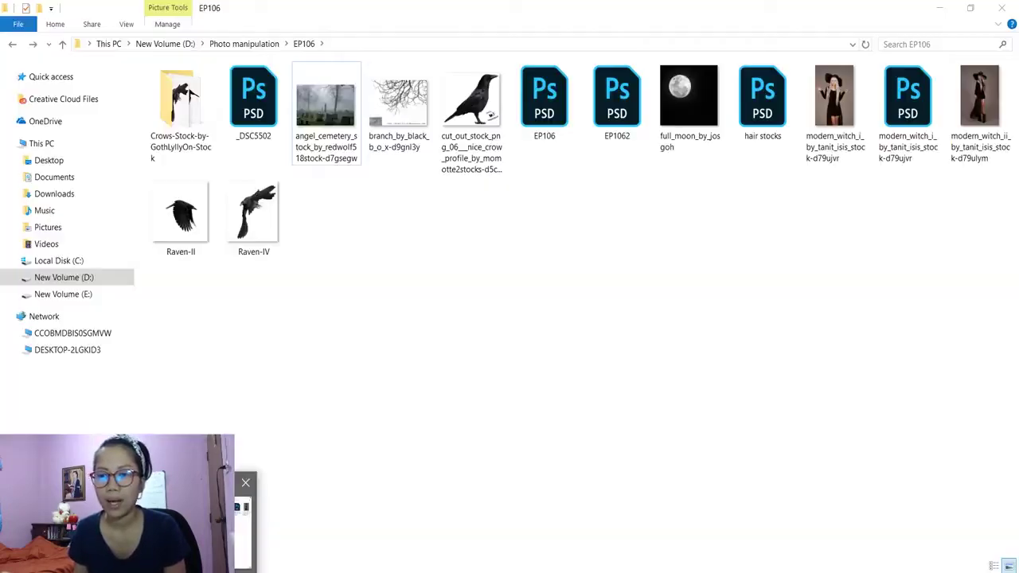
{"action": "left_click_drag", "start_coordinate": [351, 124], "coordinate": [222, 478]}
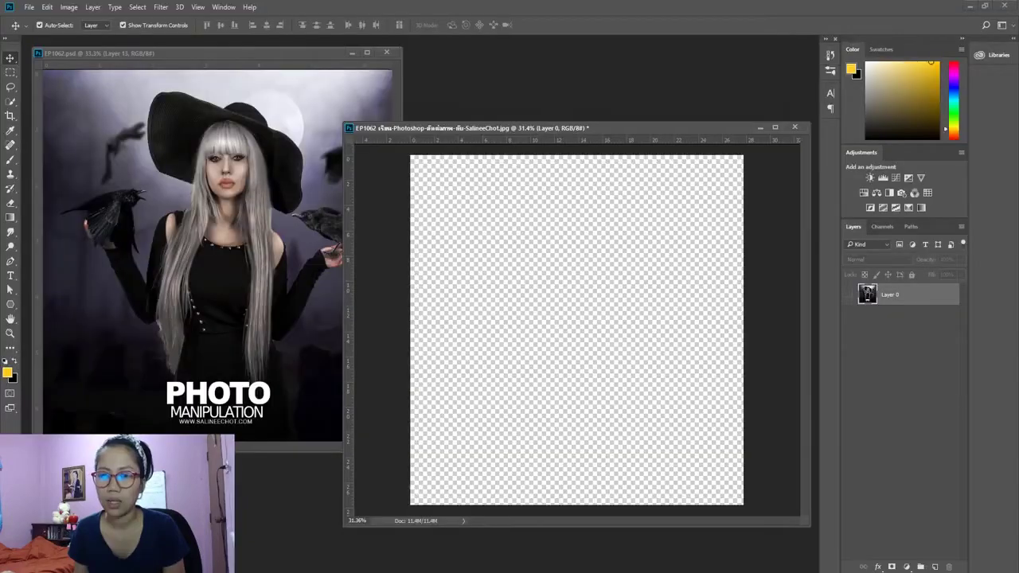
Step: Open the cemetery photo, drag it onto the canvas as Layer 1, and start Free Transform zoomed out
{"action": "mouse_move", "coordinate": [286, 561]}
{"action": "left_mouse_down"}
{"action": "mouse_move", "coordinate": [84, 43]}
{"action": "mouse_move", "coordinate": [368, 289]}
{"action": "left_mouse_up"}
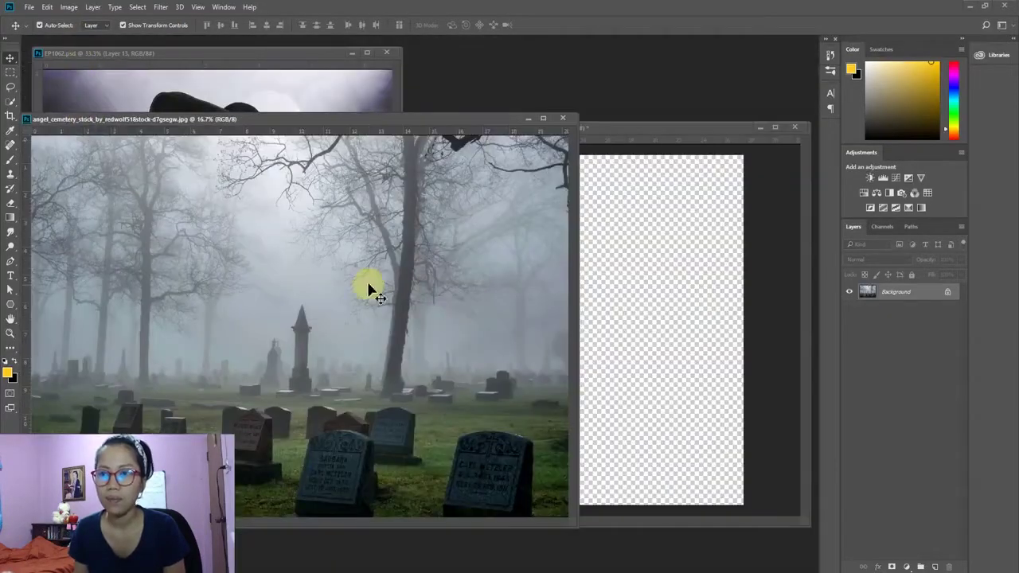
{"action": "left_click_drag", "start_coordinate": [466, 284], "coordinate": [655, 312]}
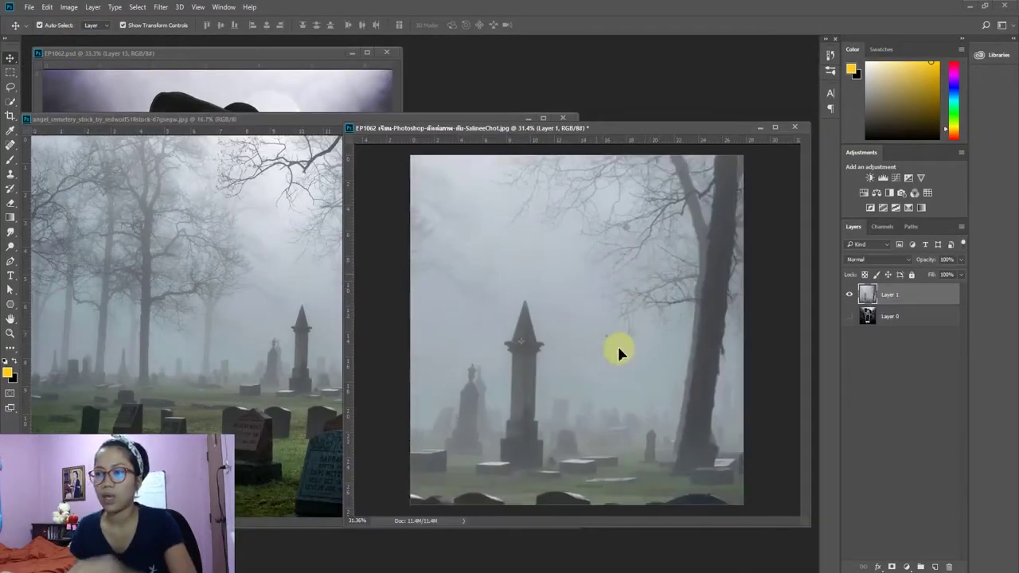
{"action": "key", "text": "ctrl+minus"}
{"action": "key", "text": "ctrl+minus"}
{"action": "key", "text": "ctrl+t"}
{"action": "key", "text": "ctrl+0"}
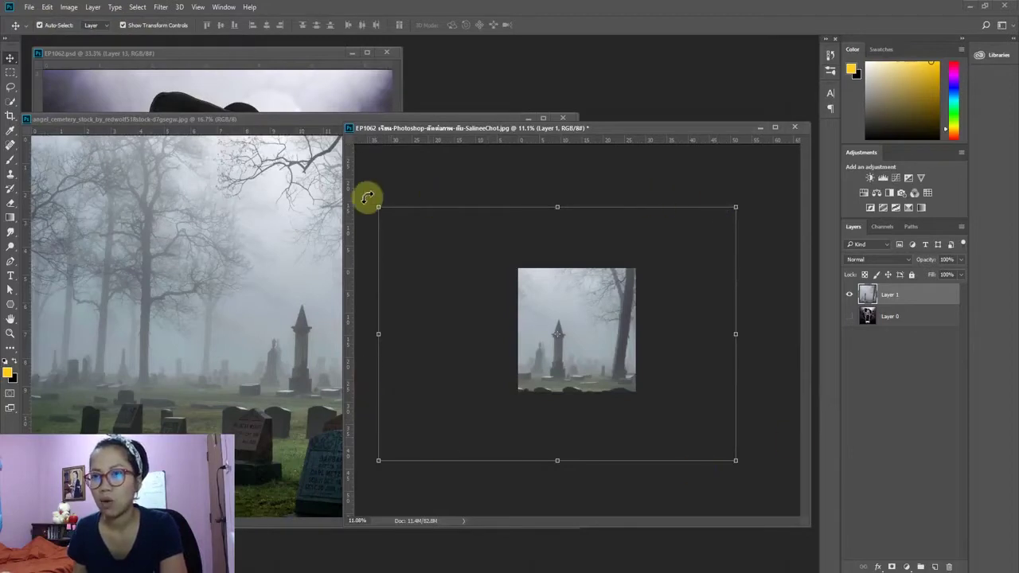
Step: Scale the cemetery layer to about 53.5% to fill the canvas, commit, and close its source image
{"action": "left_click", "coordinate": [123, 24]}
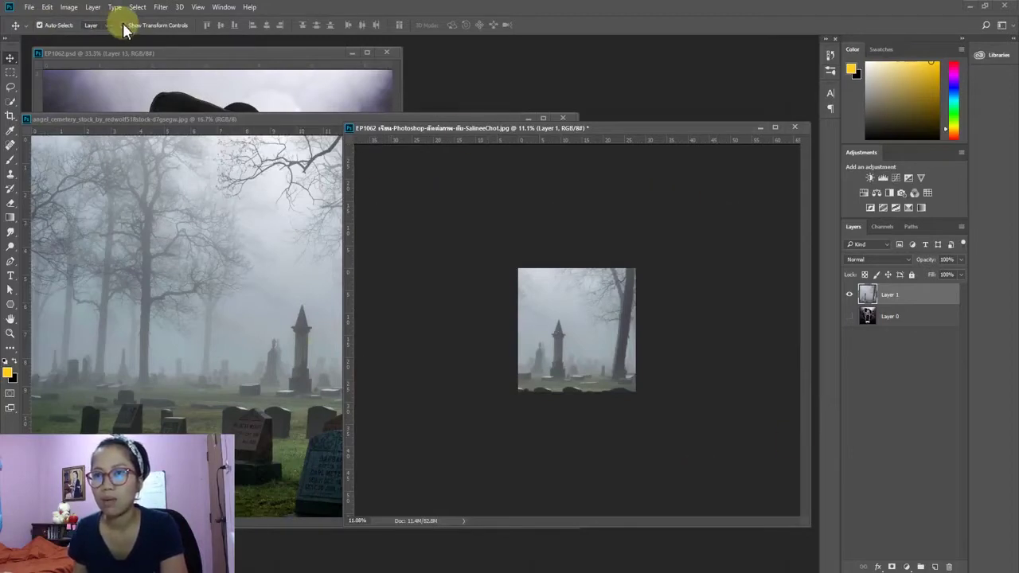
{"action": "left_click", "coordinate": [122, 25]}
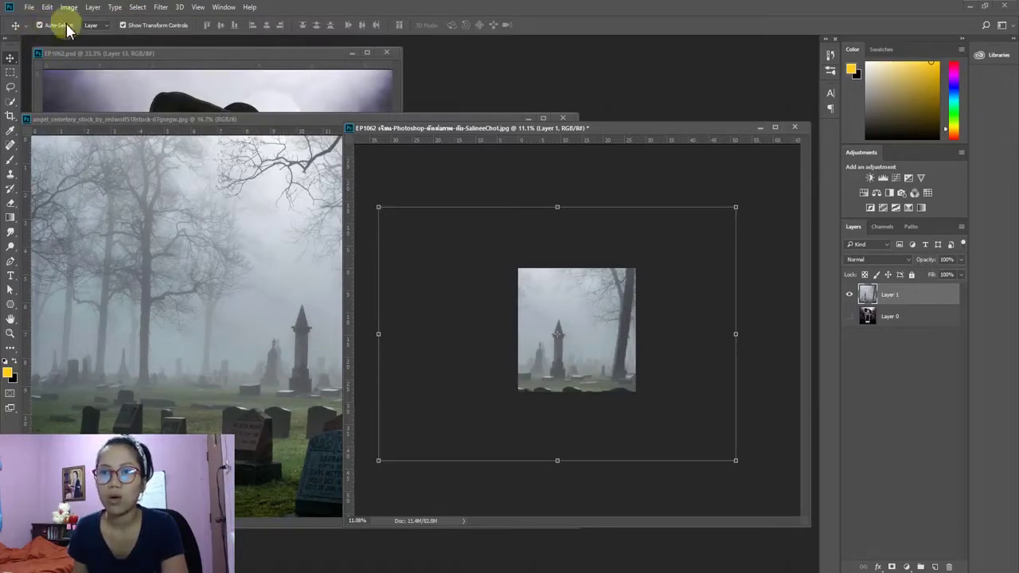
{"action": "left_click", "coordinate": [734, 207]}
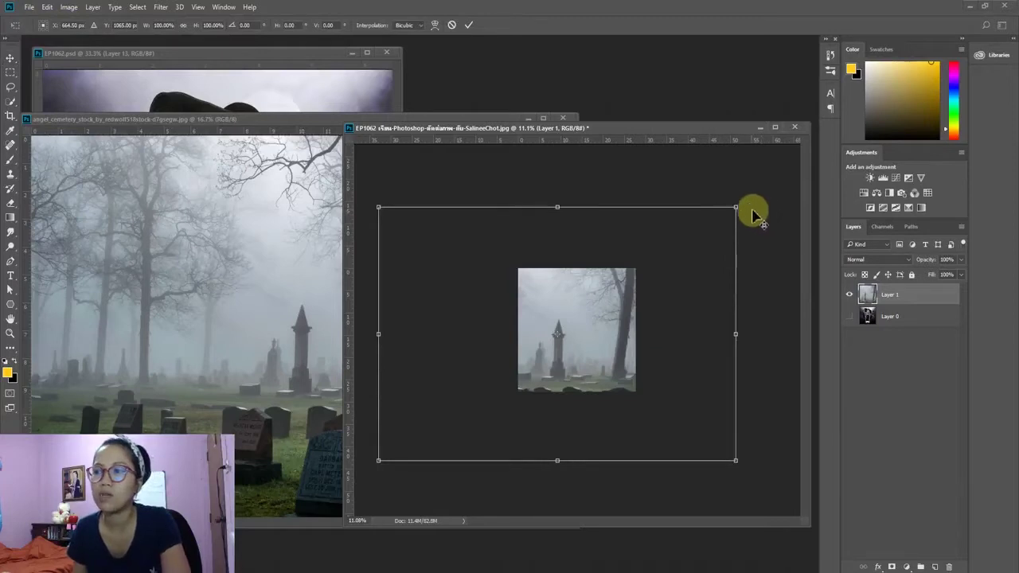
{"action": "left_click_drag", "start_coordinate": [739, 208], "coordinate": [666, 236]}
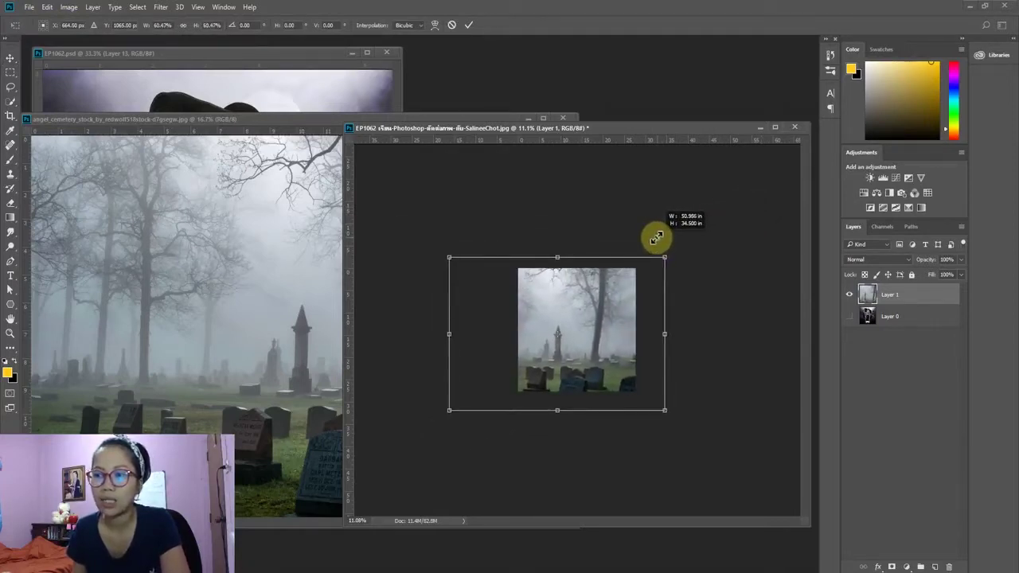
{"action": "left_click_drag", "start_coordinate": [667, 236], "coordinate": [654, 236]}
{"action": "mouse_move", "coordinate": [596, 301]}
{"action": "left_mouse_down"}
{"action": "mouse_move", "coordinate": [621, 289]}
{"action": "mouse_move", "coordinate": [621, 297]}
{"action": "left_mouse_up"}
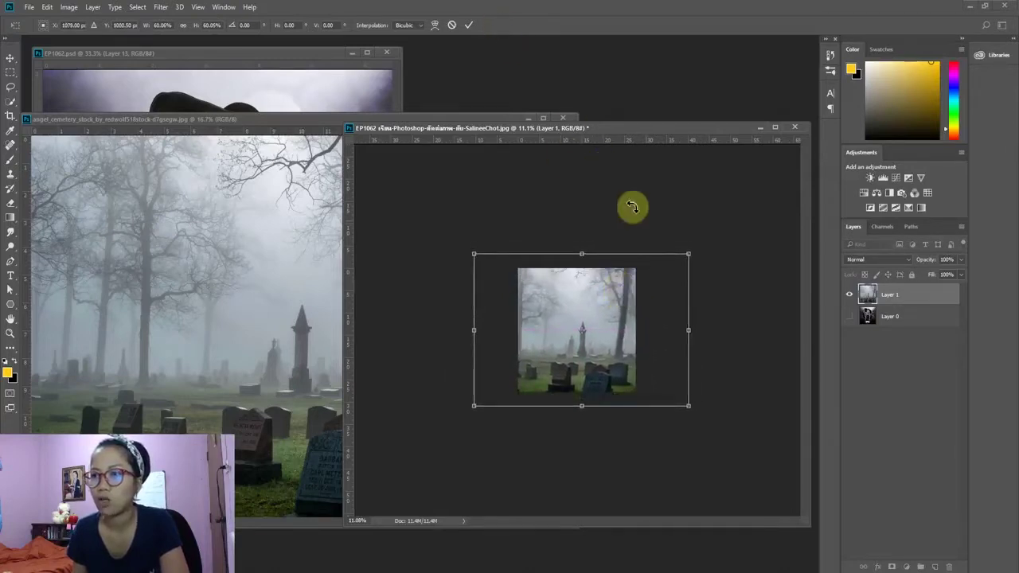
{"action": "left_click_drag", "start_coordinate": [686, 254], "coordinate": [674, 258]}
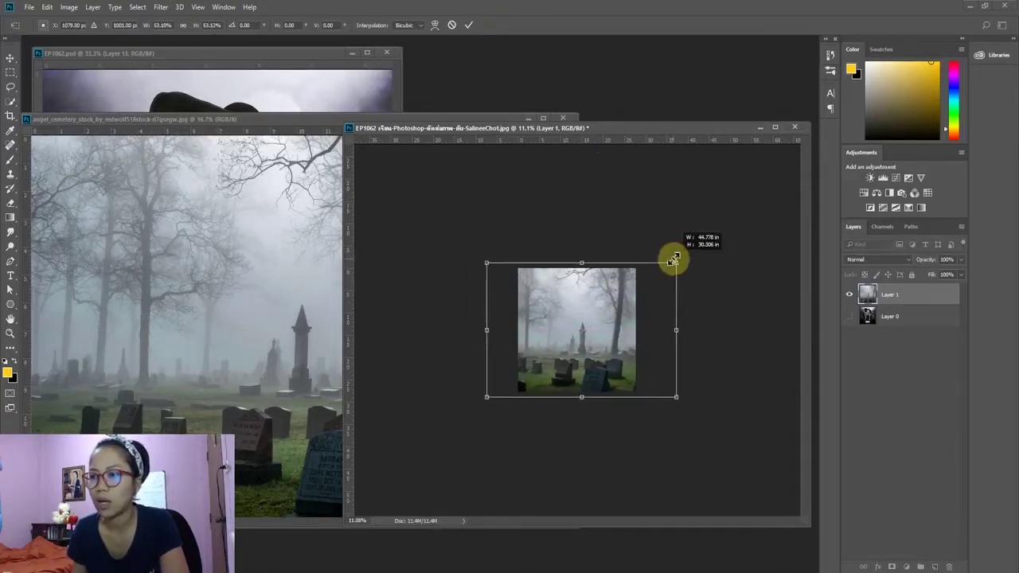
{"action": "left_click", "coordinate": [470, 26]}
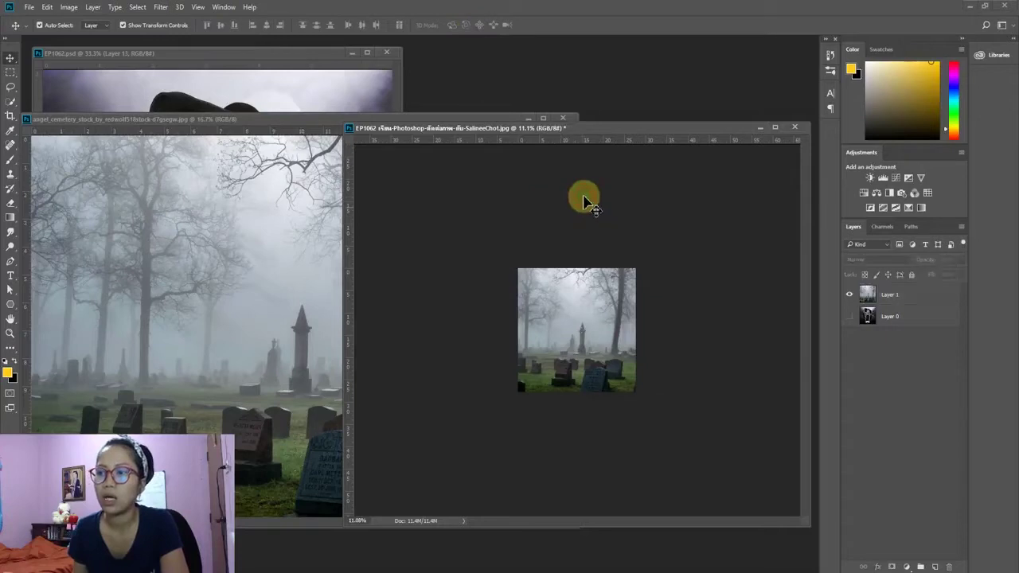
{"action": "left_click", "coordinate": [176, 279]}
{"action": "left_click", "coordinate": [562, 118]}
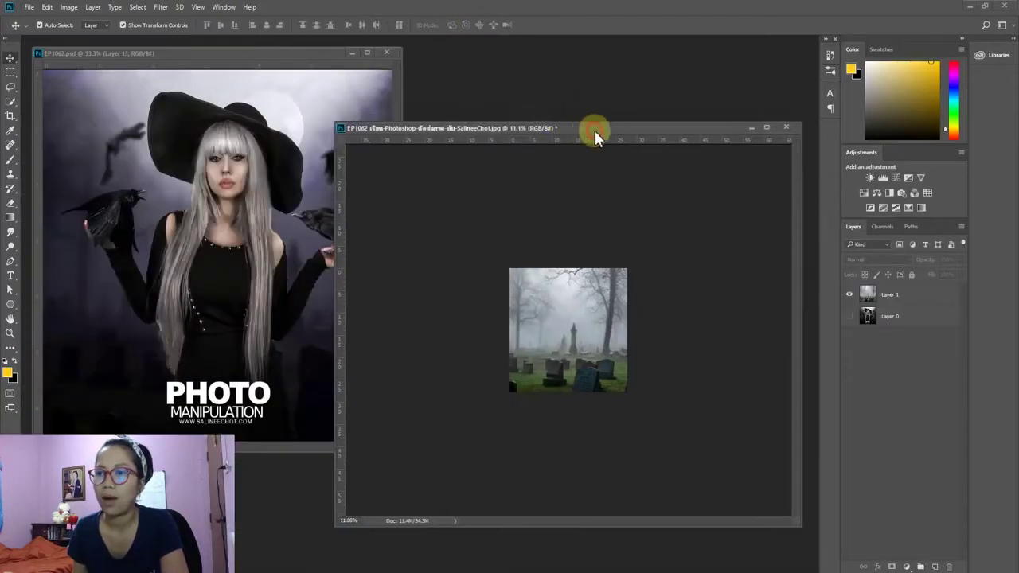
Step: Duplicate cemetery Layer 1 and give the copy a 9.6-pixel Gaussian Blur
{"action": "left_click_drag", "start_coordinate": [575, 120], "coordinate": [568, 125]}
{"action": "scroll", "coordinate": [593, 382], "scroll_direction": "up", "scroll_amount": 3}
{"action": "scroll", "coordinate": [595, 384], "scroll_direction": "up", "scroll_amount": 1}
{"action": "left_click", "coordinate": [610, 311]}
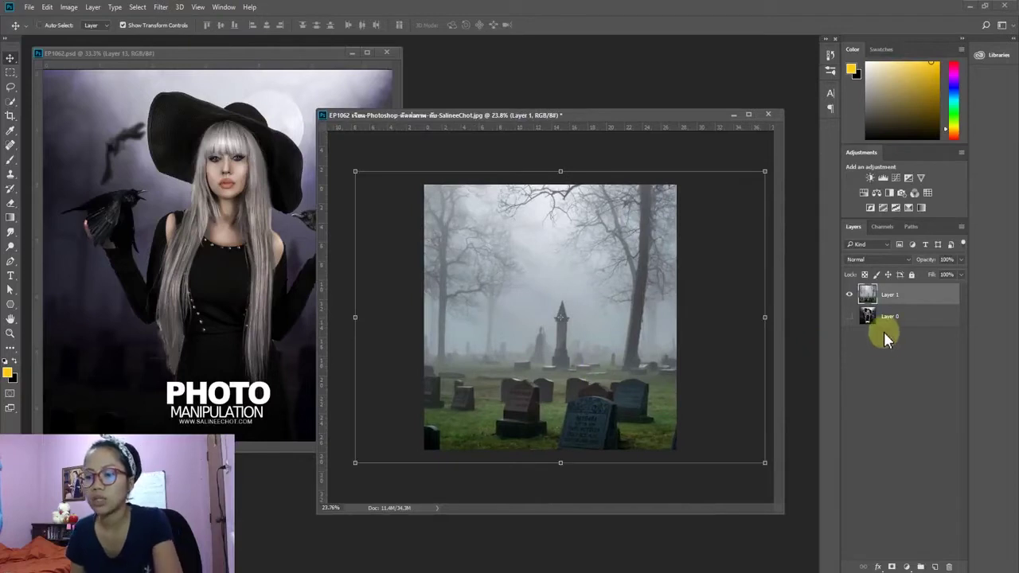
{"action": "key", "text": "ctrl+j"}
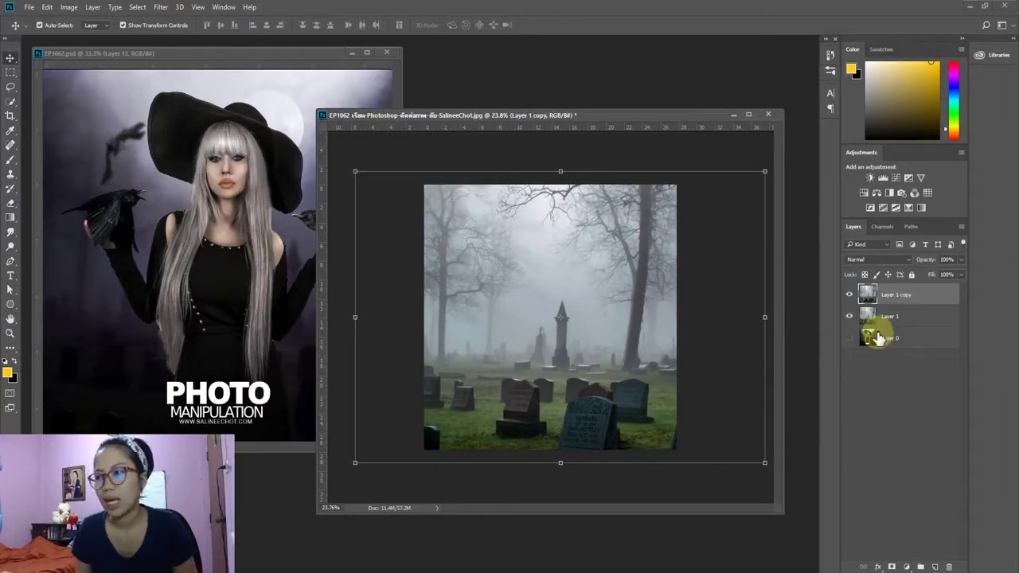
{"action": "left_click", "coordinate": [159, 7]}
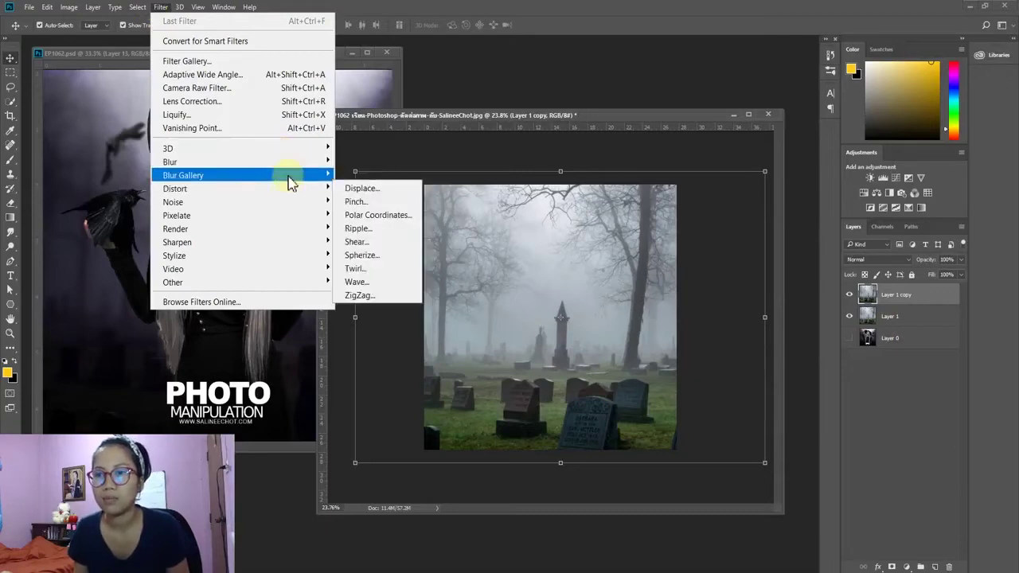
{"action": "mouse_move", "coordinate": [239, 162]}
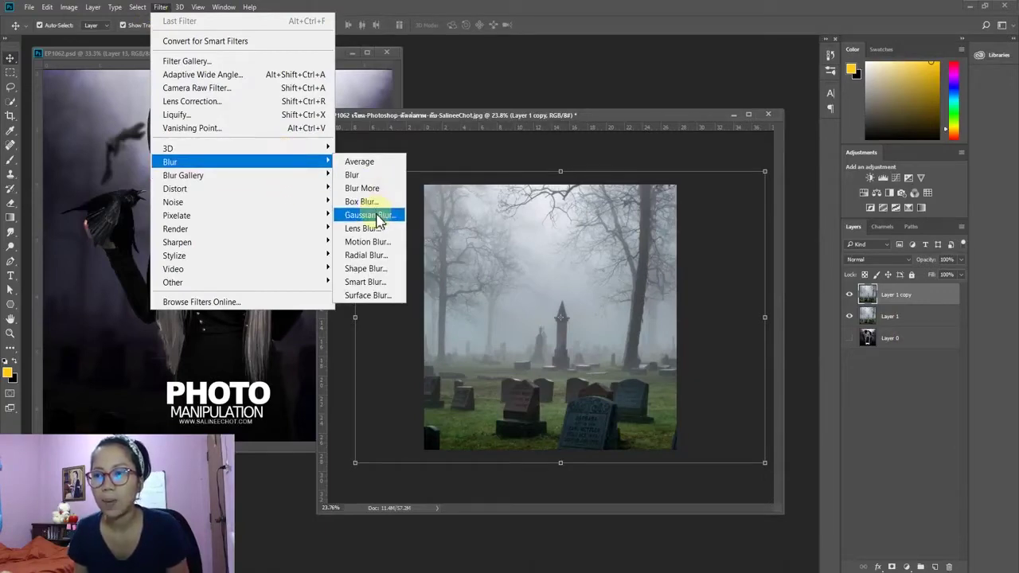
{"action": "left_click", "coordinate": [374, 215]}
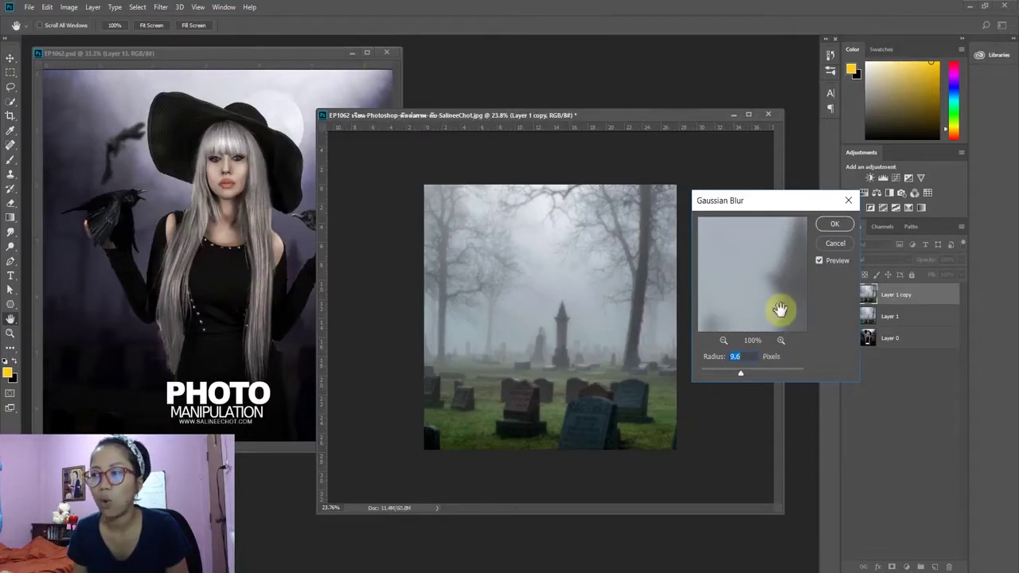
{"action": "left_click", "coordinate": [834, 222]}
{"action": "key", "text": "v"}
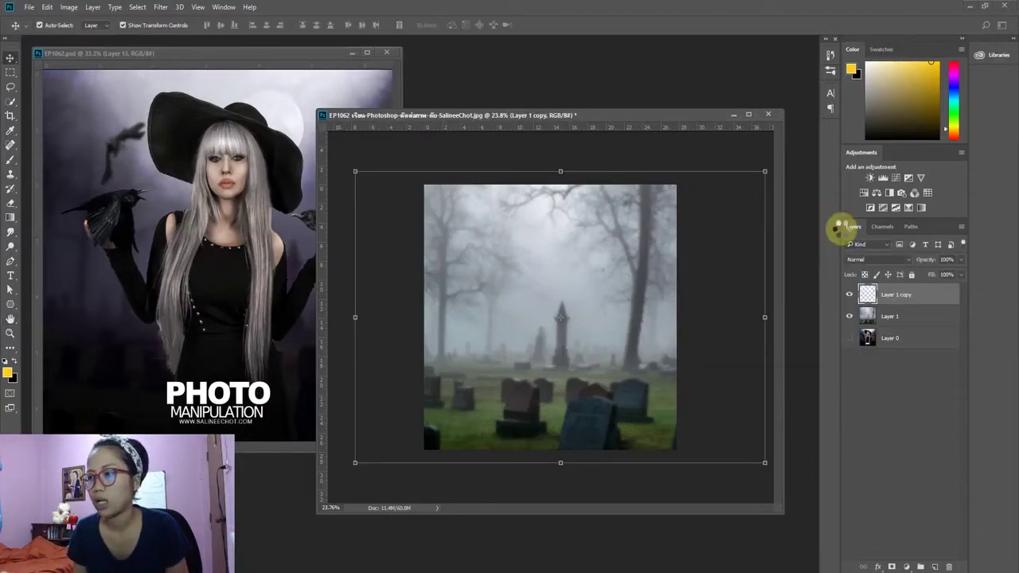
Step: Mask Layer 1 copy with a bottom-up gradient so the sharp foreground gravestones show through
{"action": "left_click", "coordinate": [892, 566]}
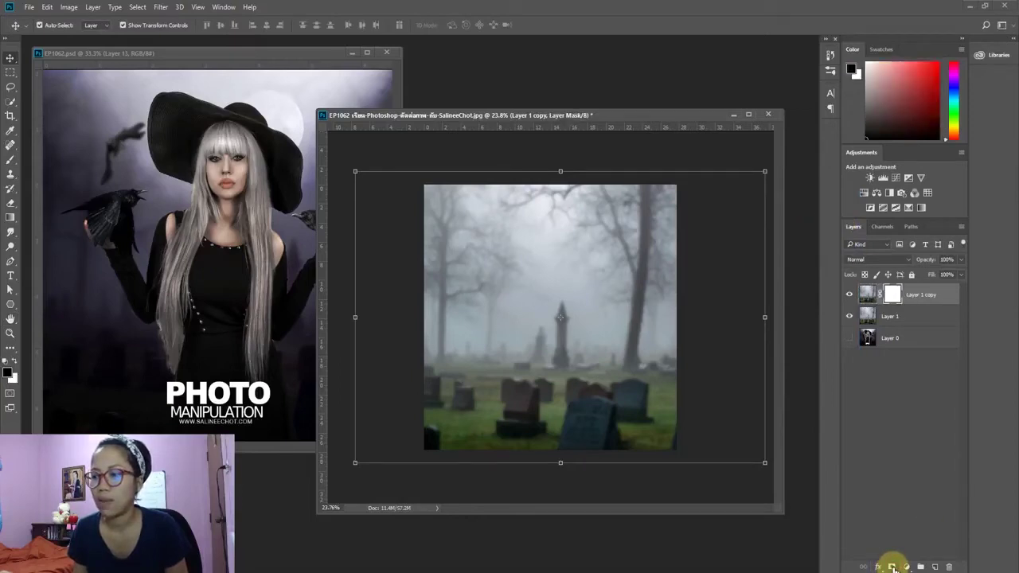
{"action": "left_click", "coordinate": [9, 218]}
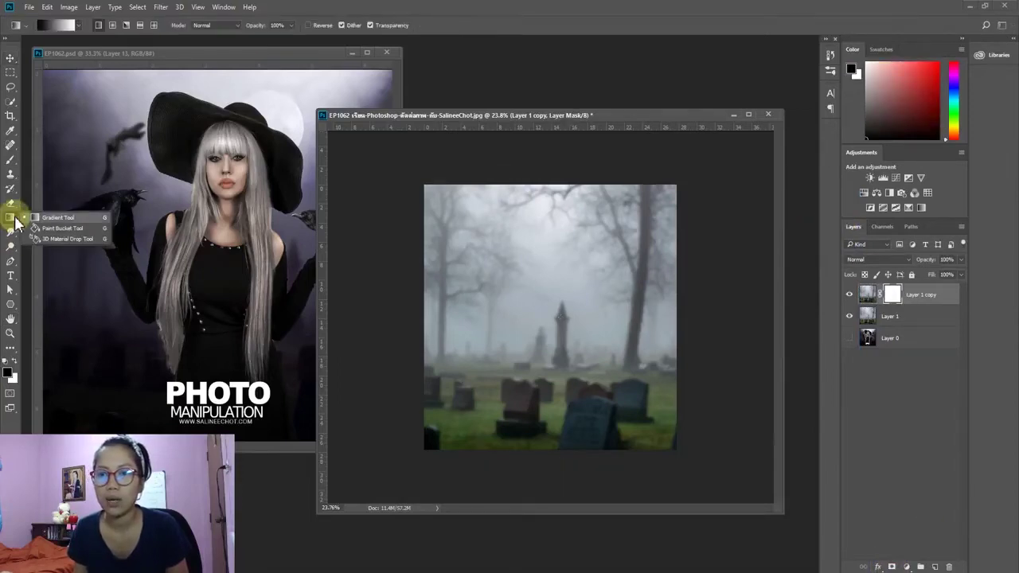
{"action": "left_click", "coordinate": [45, 218]}
{"action": "left_click_drag", "start_coordinate": [539, 464], "coordinate": [533, 360]}
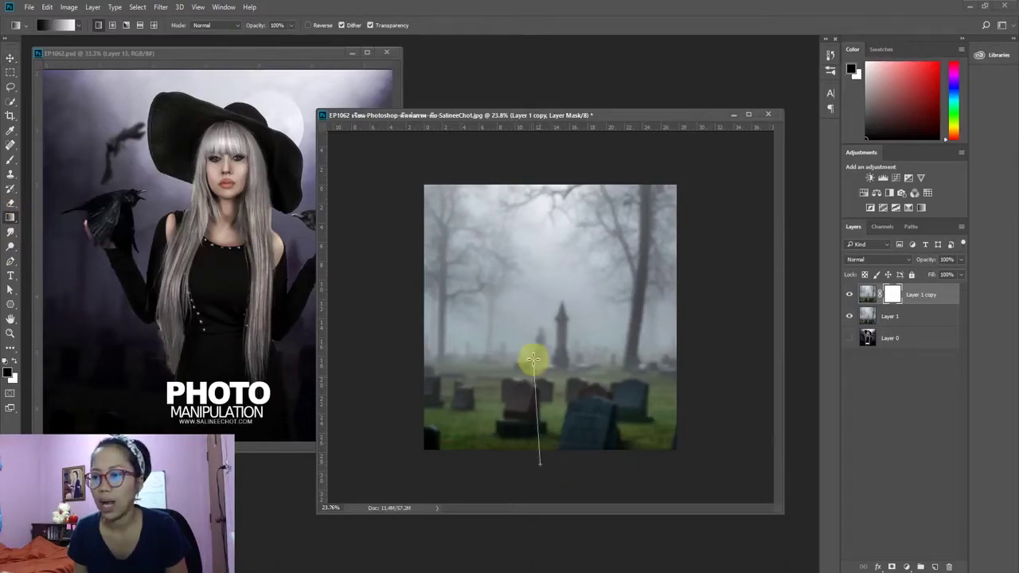
{"action": "left_click", "coordinate": [68, 27]}
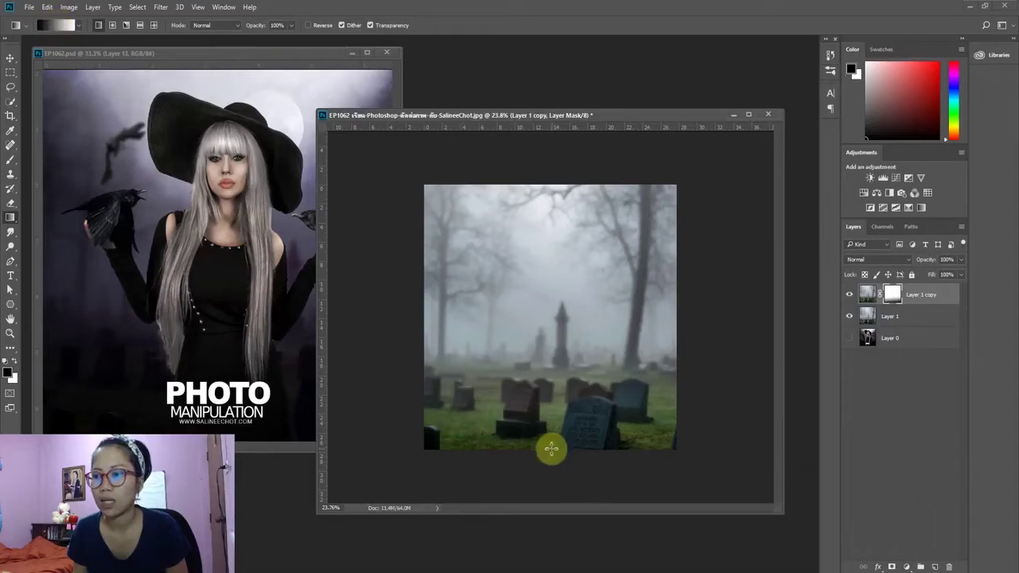
{"action": "left_click_drag", "start_coordinate": [553, 448], "coordinate": [552, 390]}
{"action": "left_click_drag", "start_coordinate": [552, 439], "coordinate": [551, 348]}
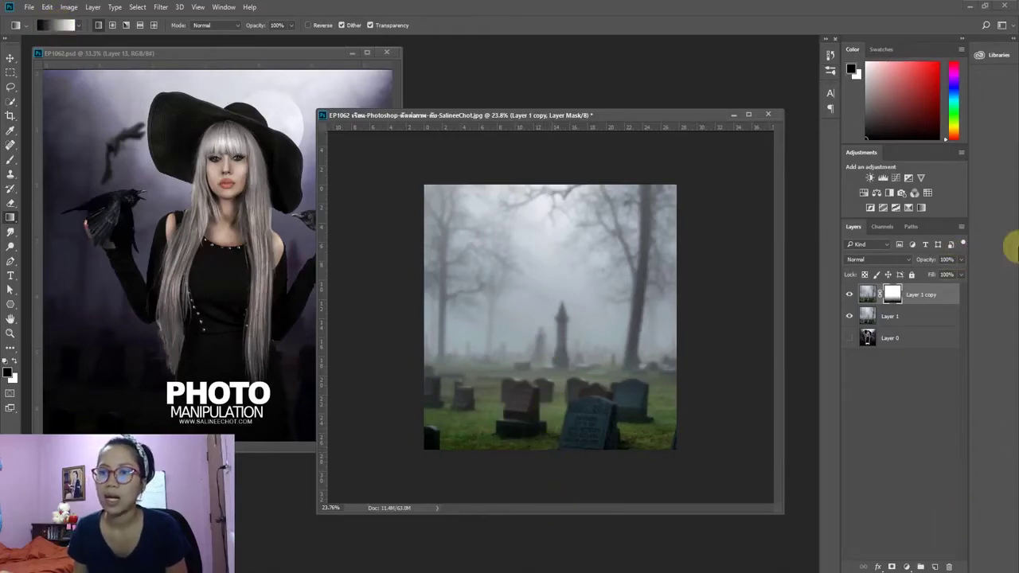
Step: Add a Color Balance layer pushing midtones and shadows toward blue, with extra red in shadows
{"action": "left_click", "coordinate": [908, 567]}
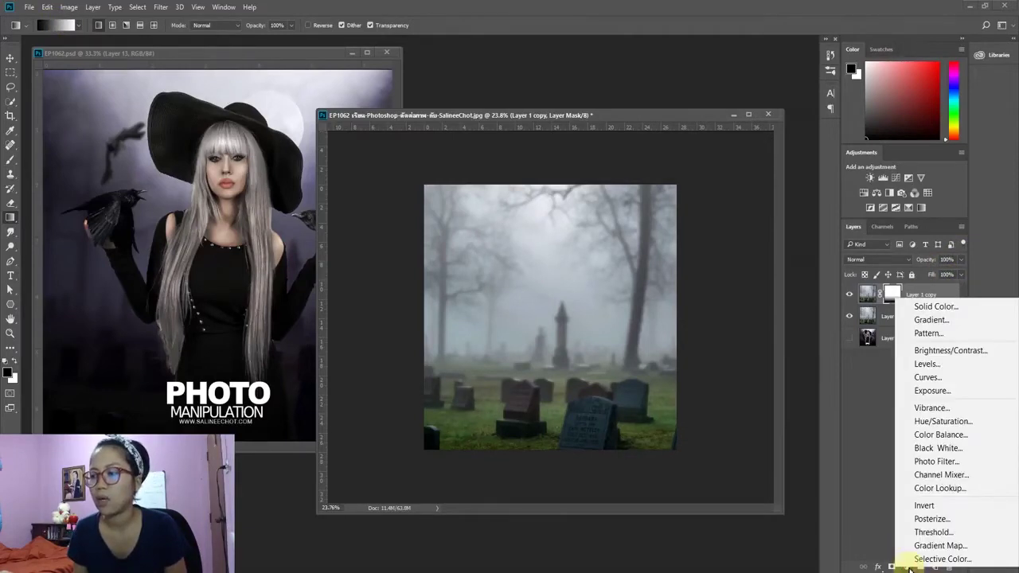
{"action": "left_click", "coordinate": [927, 434]}
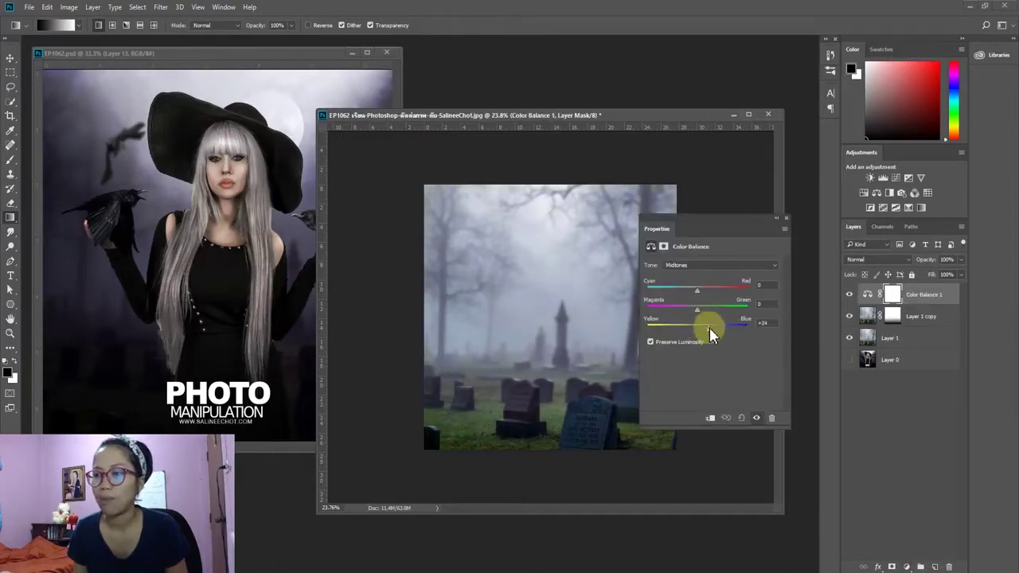
{"action": "left_click_drag", "start_coordinate": [699, 330], "coordinate": [713, 333]}
{"action": "left_click", "coordinate": [695, 265]}
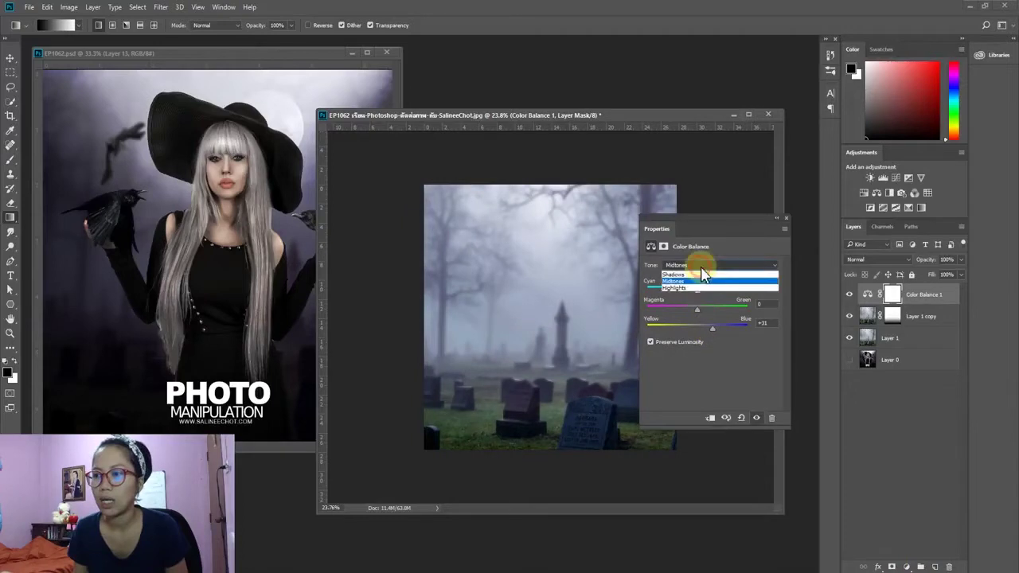
{"action": "left_click", "coordinate": [699, 273]}
{"action": "left_click_drag", "start_coordinate": [696, 325], "coordinate": [706, 325]}
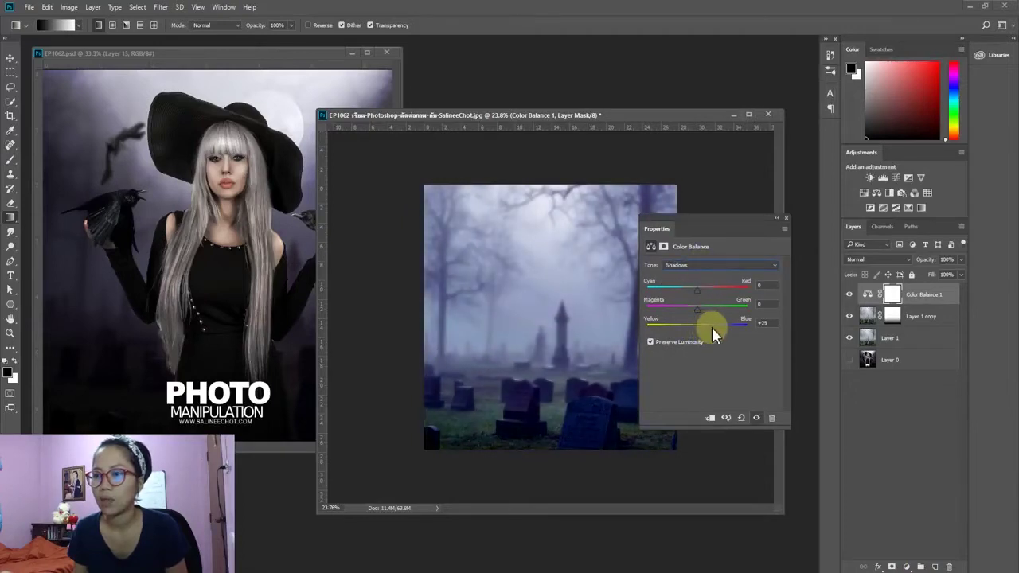
{"action": "left_click_drag", "start_coordinate": [698, 288], "coordinate": [705, 289]}
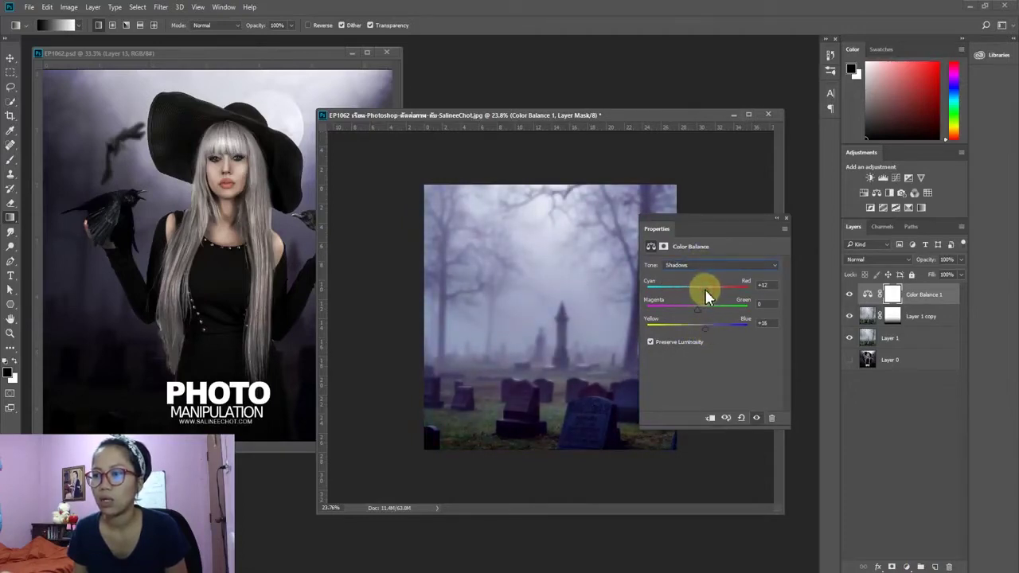
{"action": "left_click_drag", "start_coordinate": [703, 330], "coordinate": [708, 336]}
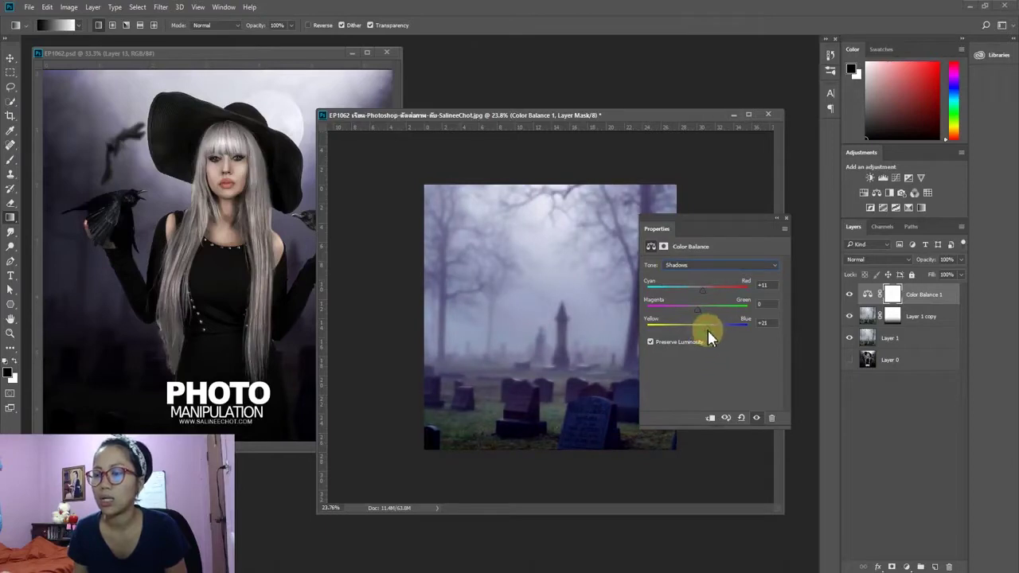
Step: Set Color Balance highlights to +10 red and +5 blue, then add a Brightness/Contrast layer
{"action": "left_click", "coordinate": [709, 265]}
{"action": "left_click", "coordinate": [705, 286]}
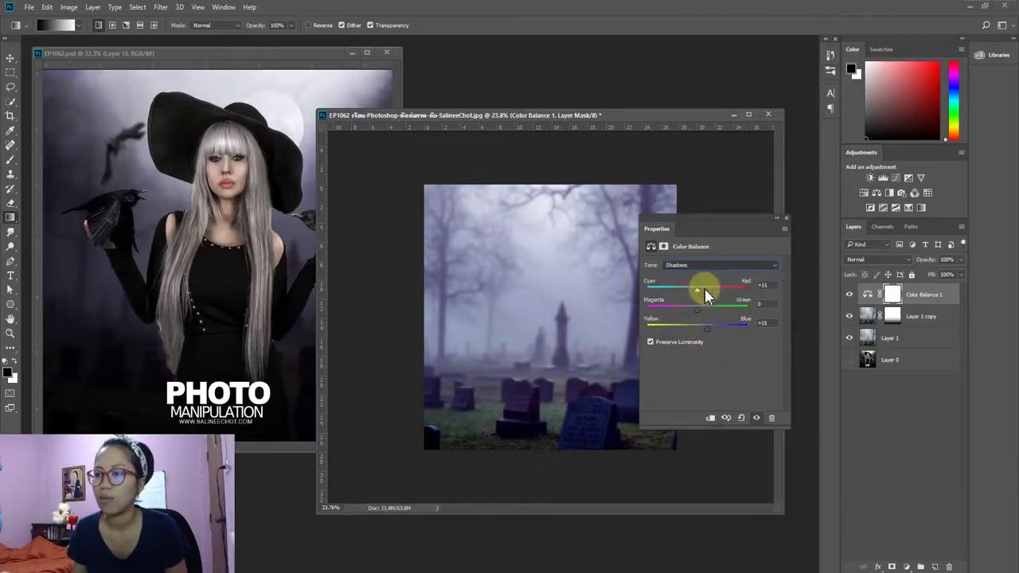
{"action": "left_click_drag", "start_coordinate": [698, 330], "coordinate": [700, 340]}
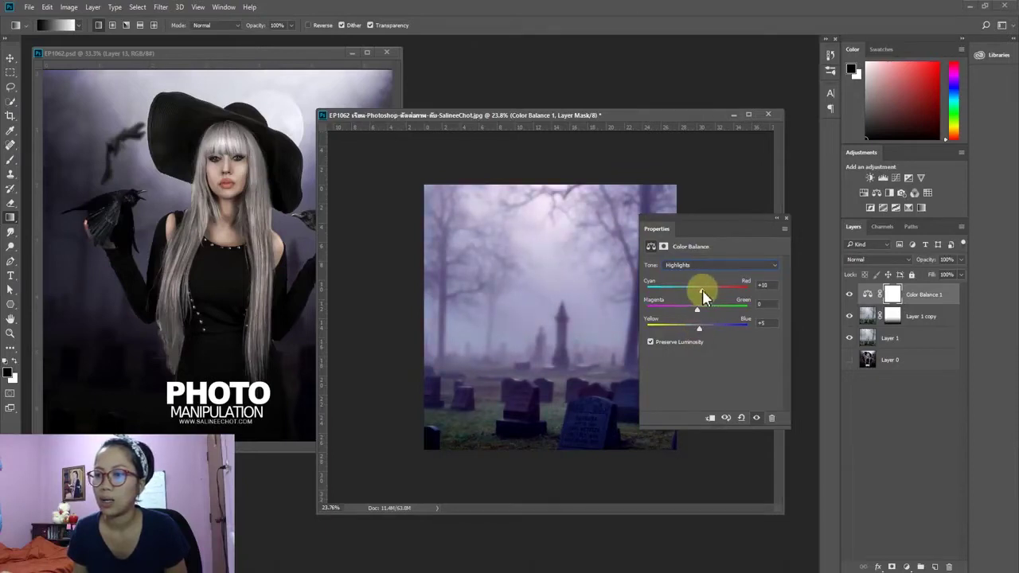
{"action": "left_click", "coordinate": [786, 219]}
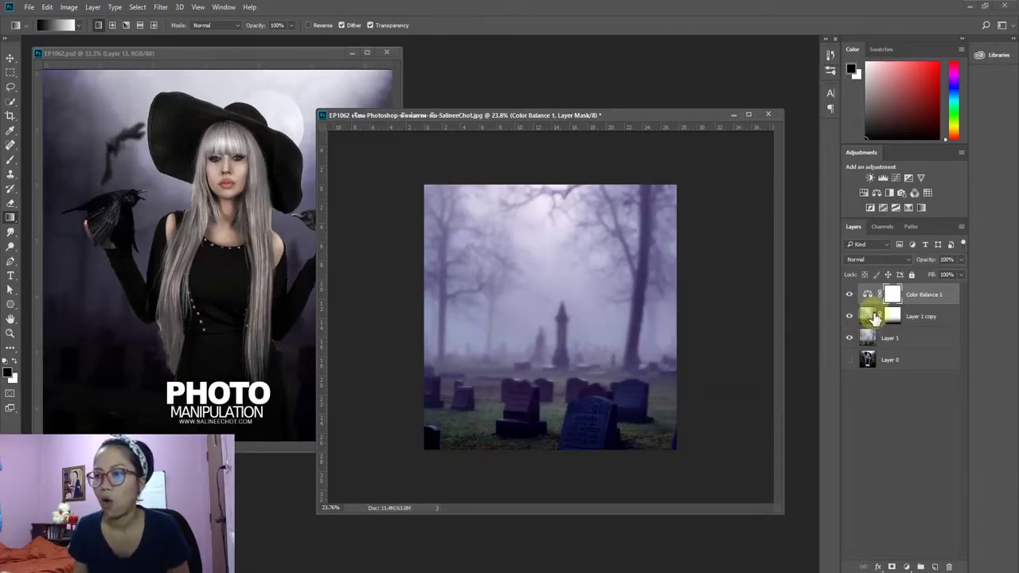
{"action": "left_click", "coordinate": [908, 567]}
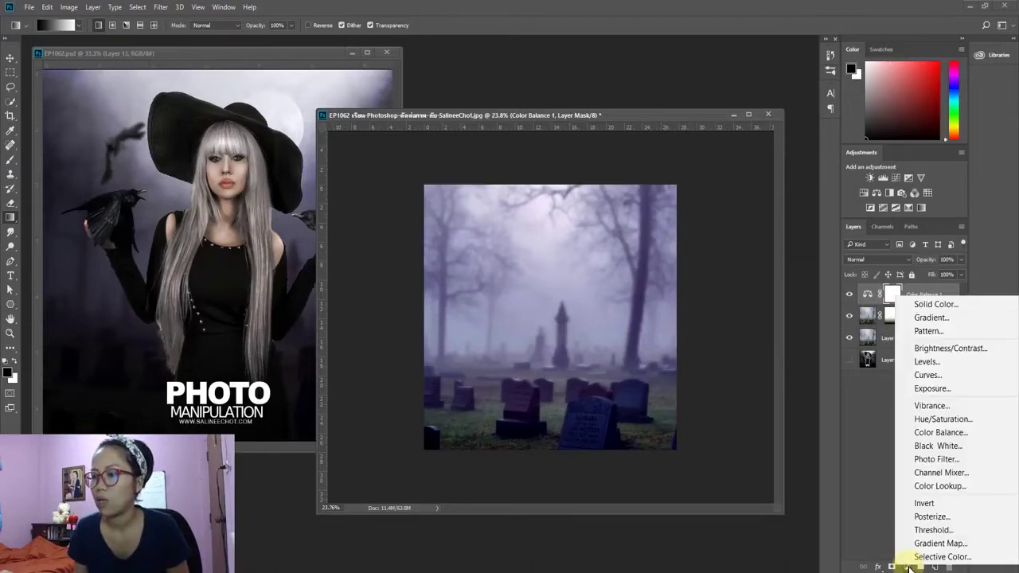
{"action": "left_click", "coordinate": [915, 348]}
Step: Set the Brightness/Contrast layer to brightness -70 and contrast 46
{"action": "left_click", "coordinate": [688, 293]}
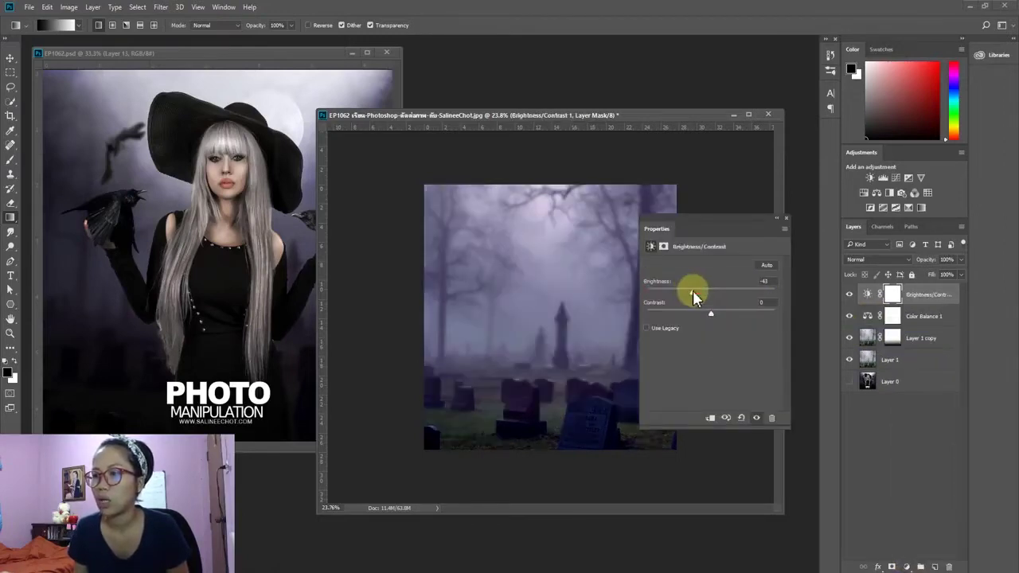
{"action": "left_click_drag", "start_coordinate": [711, 313], "coordinate": [725, 313]}
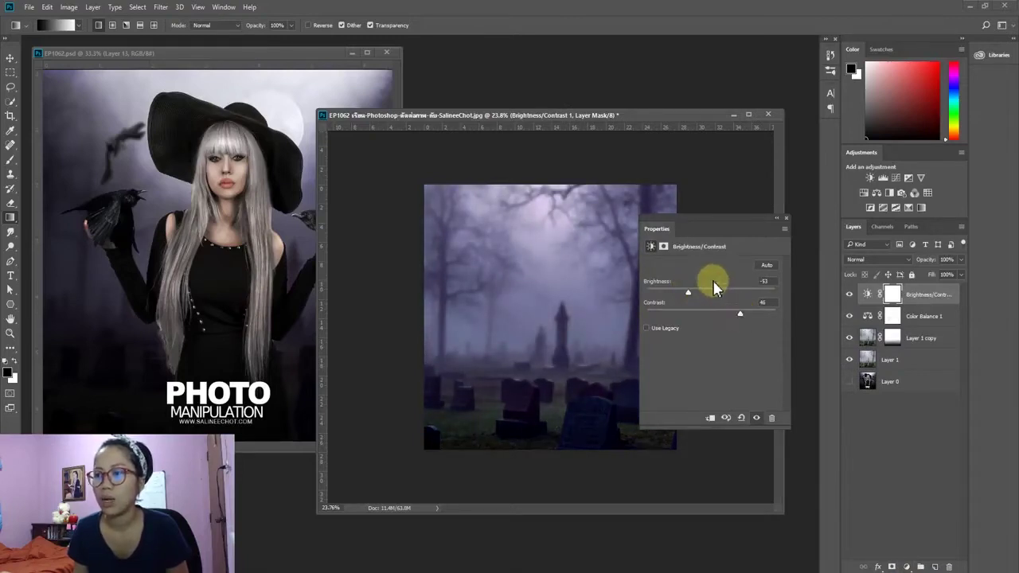
{"action": "left_click", "coordinate": [682, 293]}
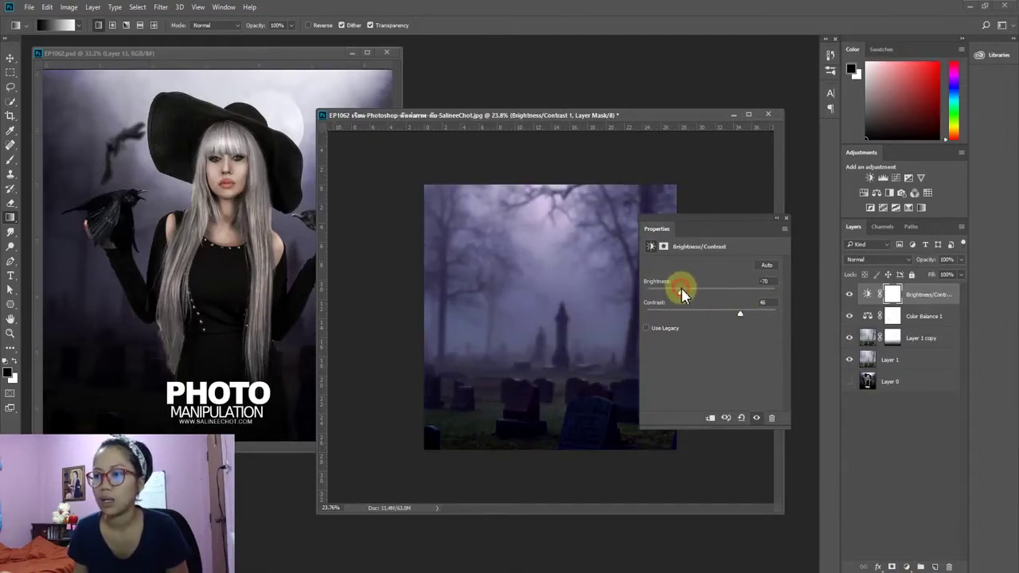
{"action": "left_click", "coordinate": [787, 217]}
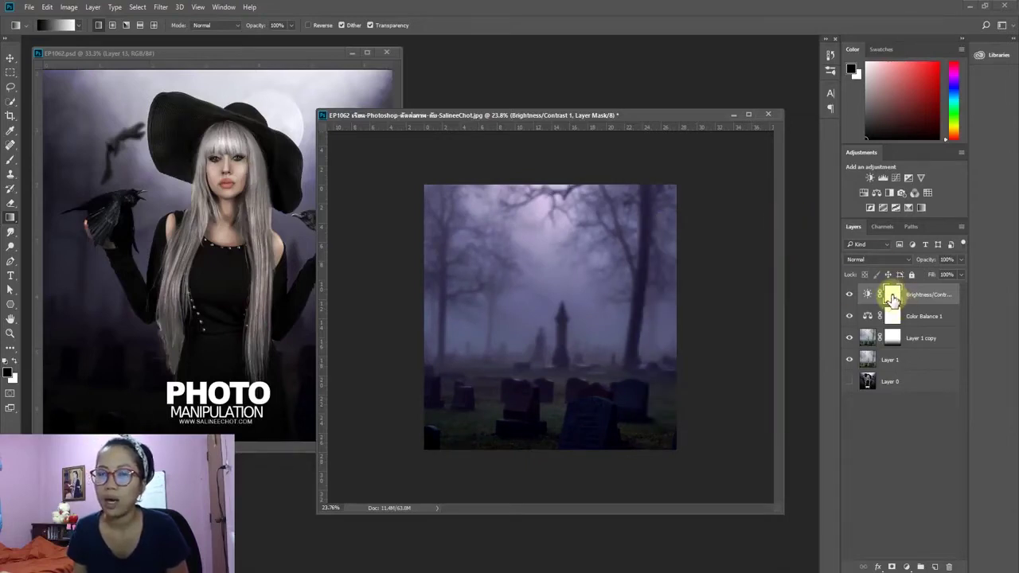
Step: Paint the adjustment mask's top with a huge soft brush to keep the upper fog bright, then bring in the witch photo
{"action": "left_click", "coordinate": [12, 162]}
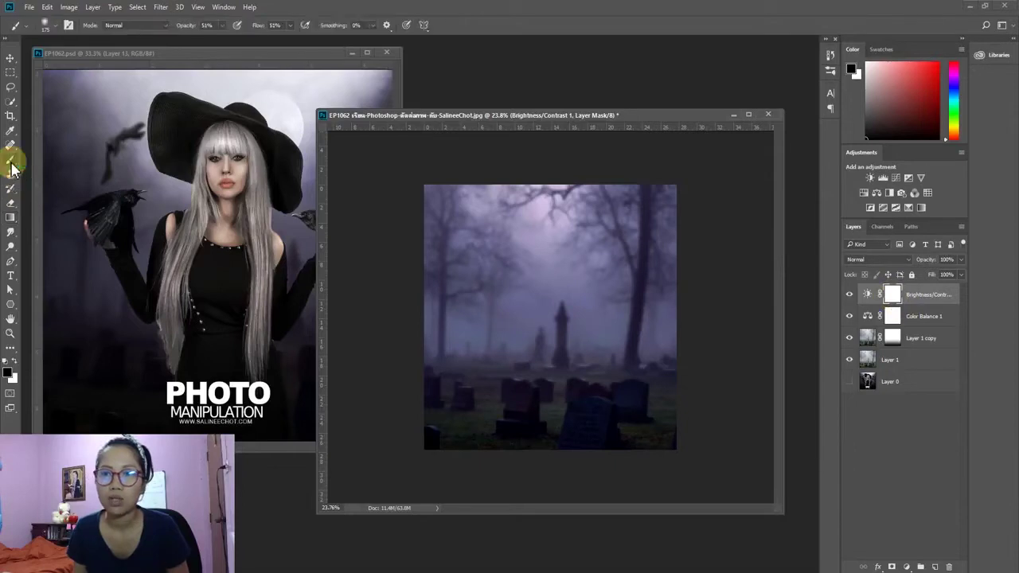
{"action": "left_click", "coordinate": [56, 33]}
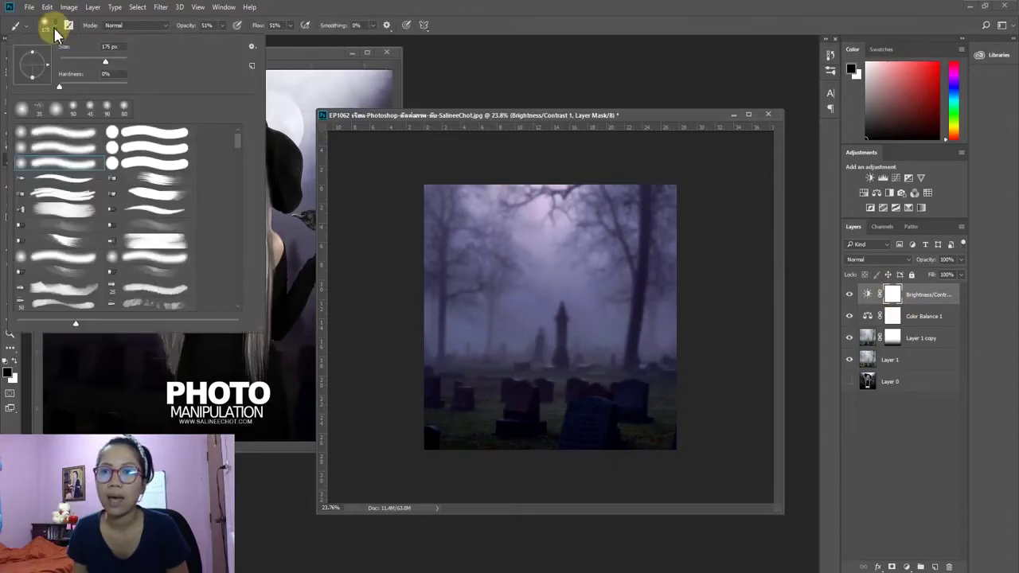
{"action": "double_click", "coordinate": [22, 109]}
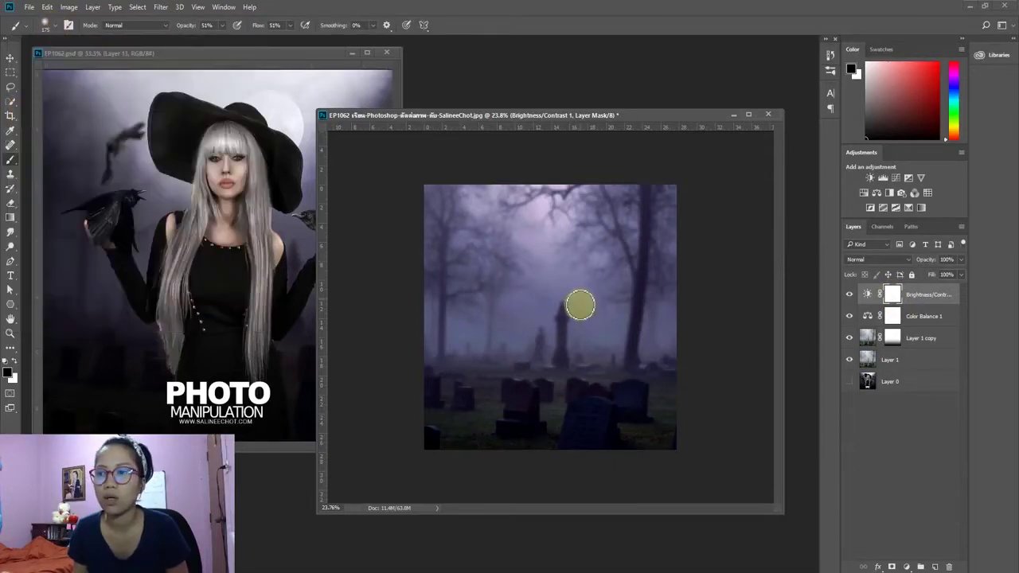
{"action": "key", "text": "bracketright"}
{"action": "key", "text": "bracketright"}
{"action": "key", "text": "bracketright"}
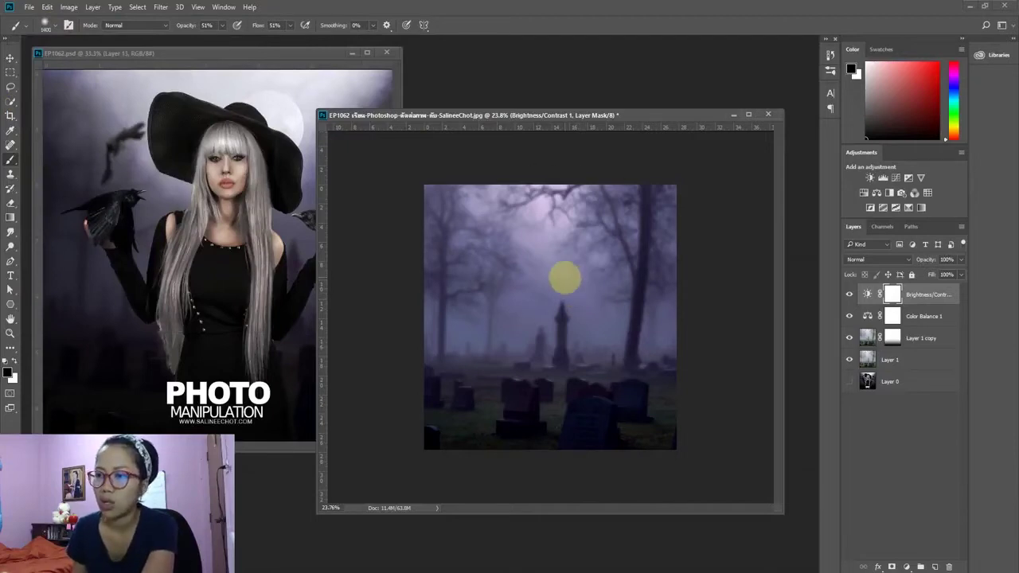
{"action": "key", "text": "bracketright"}
{"action": "key", "text": "bracketright"}
{"action": "key", "text": "bracketright"}
{"action": "mouse_move", "coordinate": [541, 211]}
{"action": "left_mouse_down"}
{"action": "mouse_move", "coordinate": [507, 194]}
{"action": "mouse_move", "coordinate": [562, 228]}
{"action": "mouse_move", "coordinate": [567, 192]}
{"action": "mouse_move", "coordinate": [527, 191]}
{"action": "left_mouse_up"}
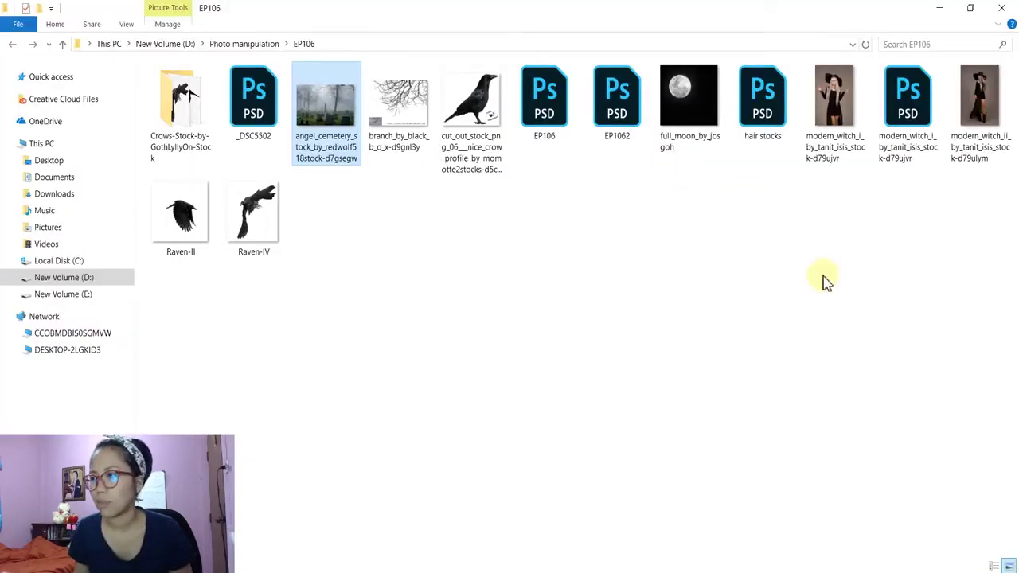
{"action": "mouse_move", "coordinate": [858, 128]}
{"action": "left_mouse_down"}
{"action": "mouse_move", "coordinate": [334, 410]}
{"action": "mouse_move", "coordinate": [286, 567]}
{"action": "mouse_move", "coordinate": [214, 387]}
{"action": "left_mouse_up"}
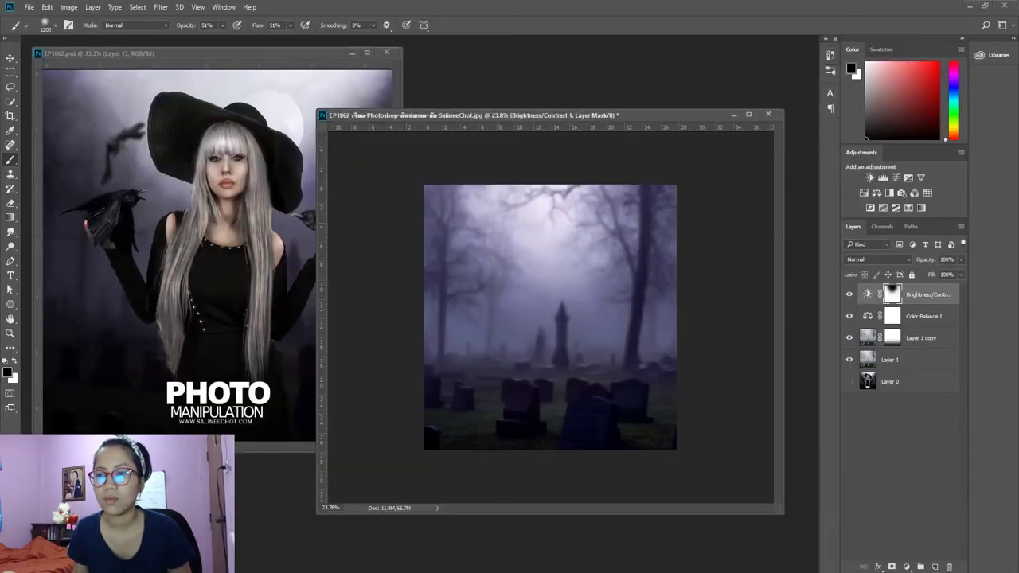
Step: Open the modern witch photo, convert its background to a normal layer, and check its image size
{"action": "left_click_drag", "start_coordinate": [173, 197], "coordinate": [95, 56]}
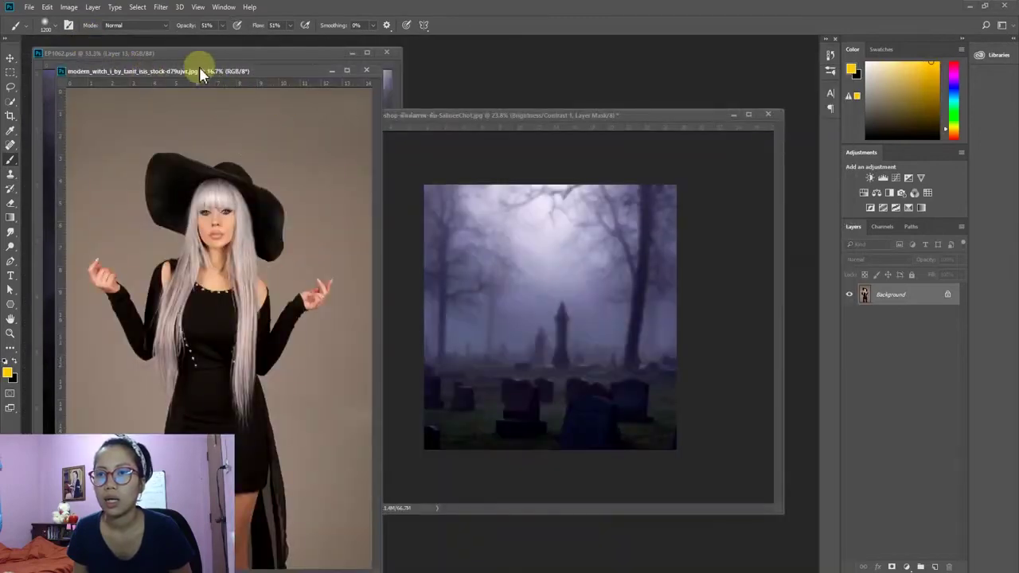
{"action": "left_click_drag", "start_coordinate": [199, 68], "coordinate": [437, 40]}
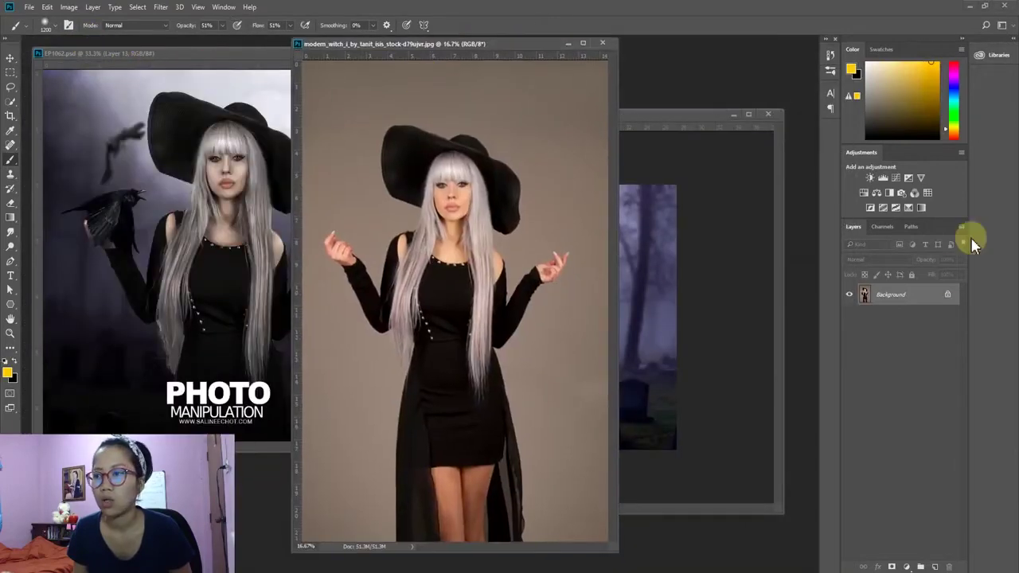
{"action": "double_click", "coordinate": [918, 299]}
{"action": "left_click", "coordinate": [598, 191]}
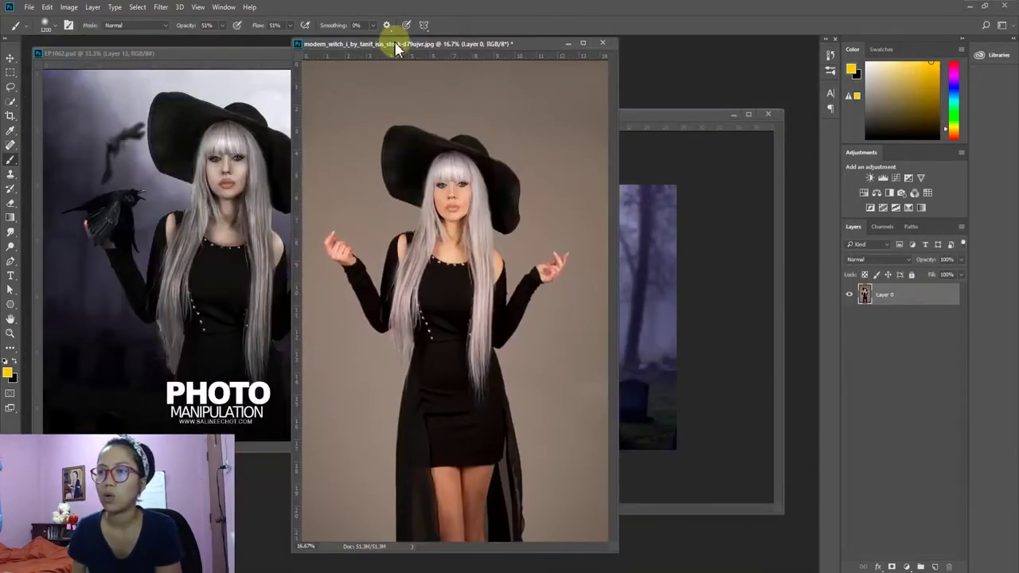
{"action": "right_click", "coordinate": [412, 44]}
{"action": "left_click", "coordinate": [430, 69]}
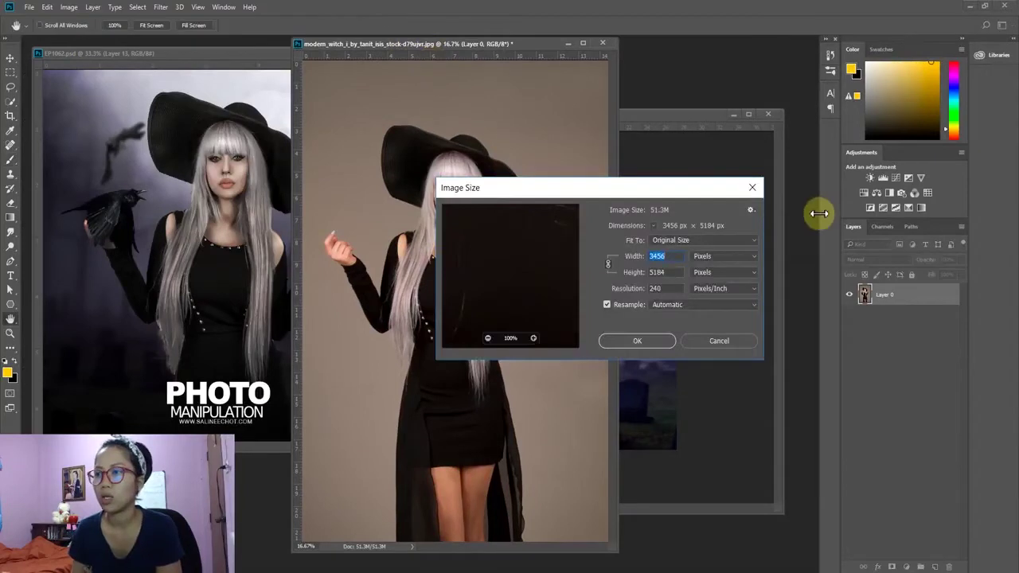
{"action": "left_click", "coordinate": [711, 339]}
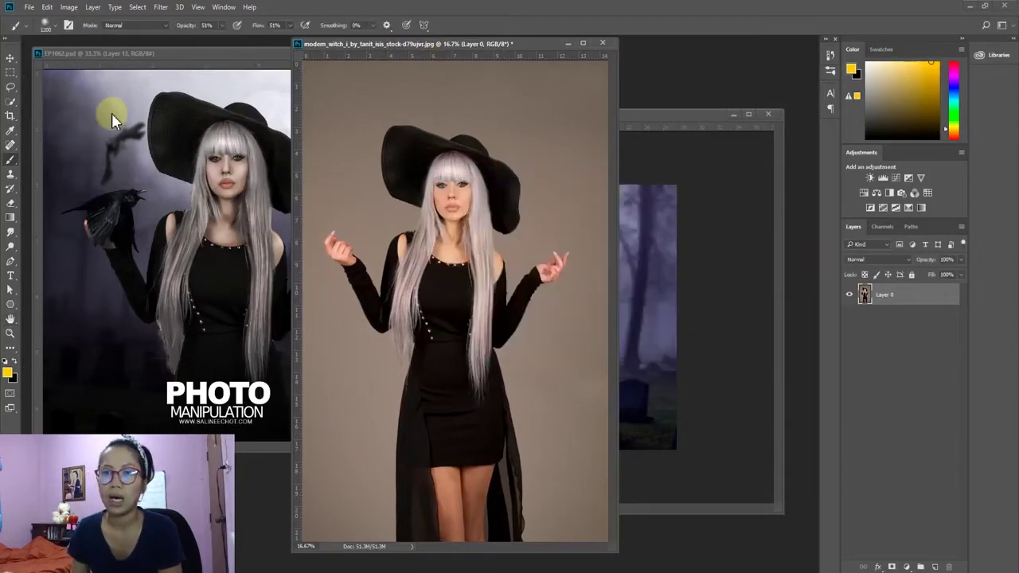
Step: Select the grey backdrop around the witch, then set up Quick Selection with a brush of about 250
{"action": "left_click", "coordinate": [13, 102]}
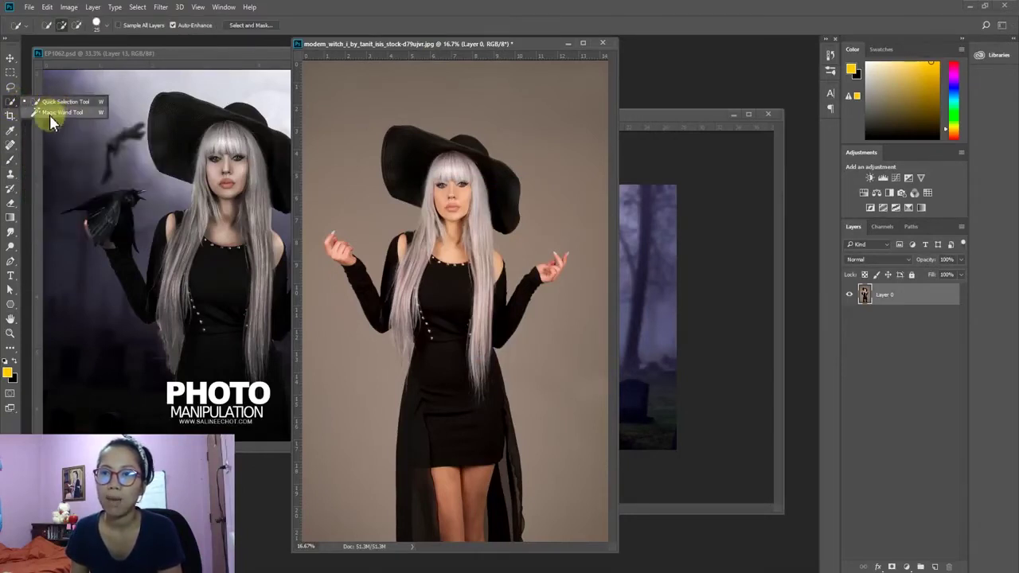
{"action": "left_click", "coordinate": [49, 114]}
{"action": "left_click", "coordinate": [576, 354]}
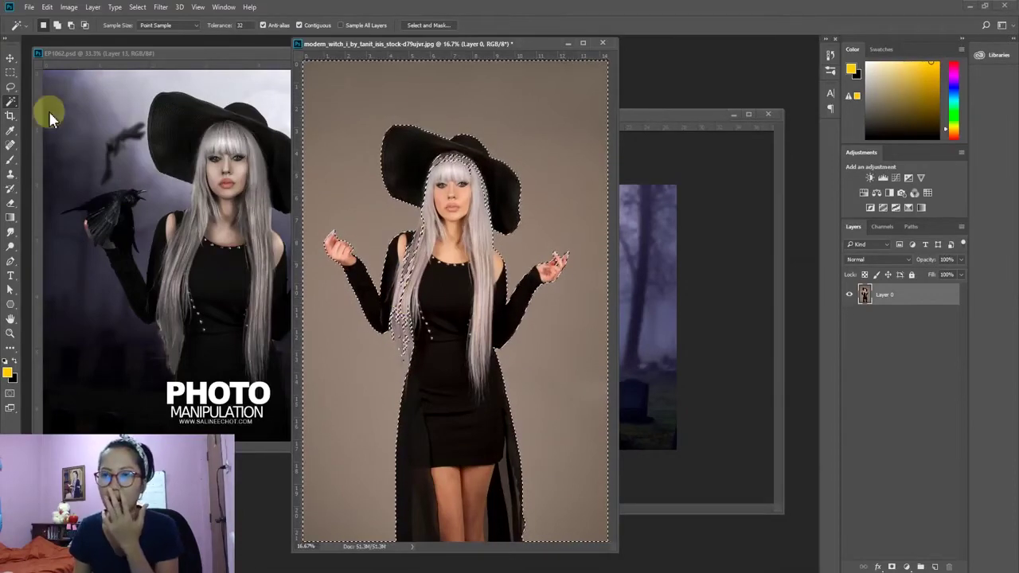
{"action": "left_click", "coordinate": [11, 102]}
{"action": "left_click", "coordinate": [62, 102]}
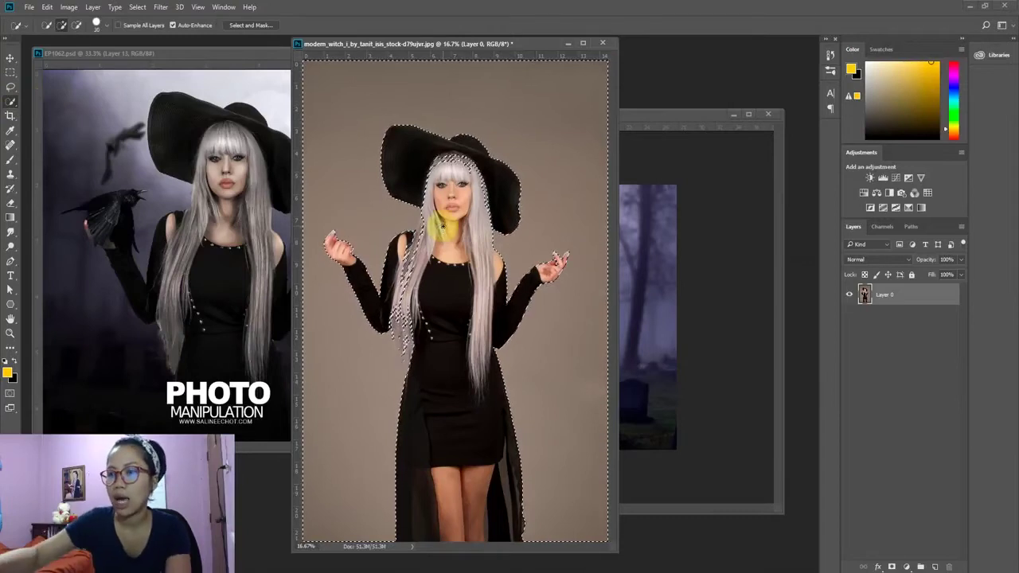
{"action": "key", "text": "bracketright"}
{"action": "key", "text": "bracketright"}
{"action": "key", "text": "bracketright"}
{"action": "key", "text": "bracketleft"}
{"action": "key", "text": "bracketleft"}
{"action": "key", "text": "bracketleft"}
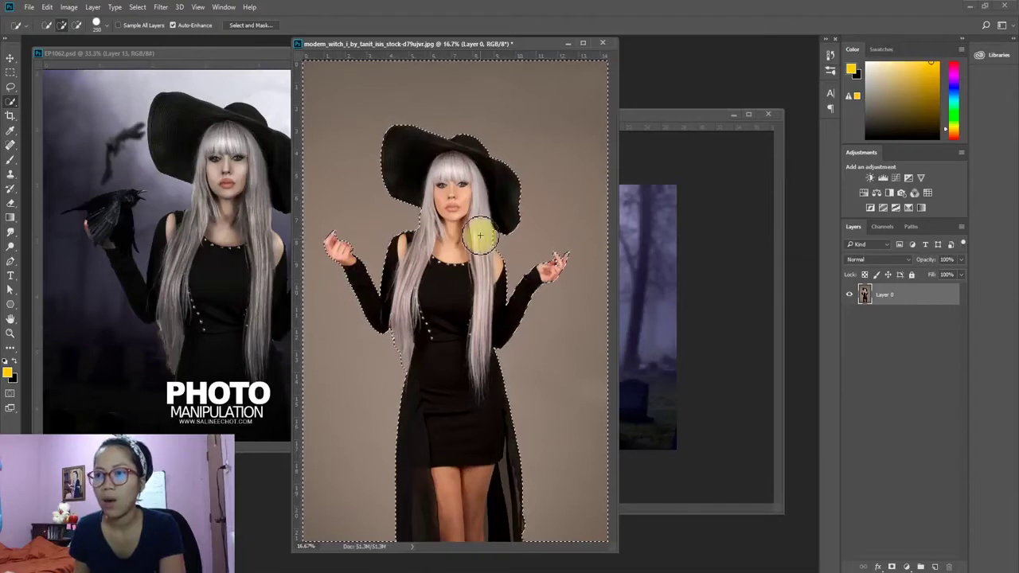
Step: Refine the witch selection in Select and Mask and output it to a new layer
{"action": "key", "text": "ctrl+r"}
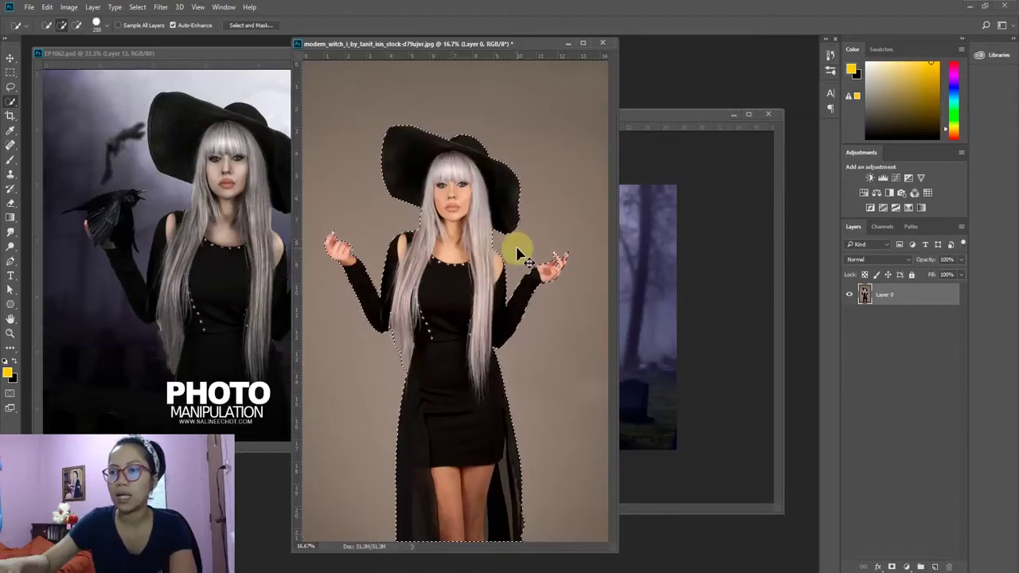
{"action": "left_click", "coordinate": [256, 26]}
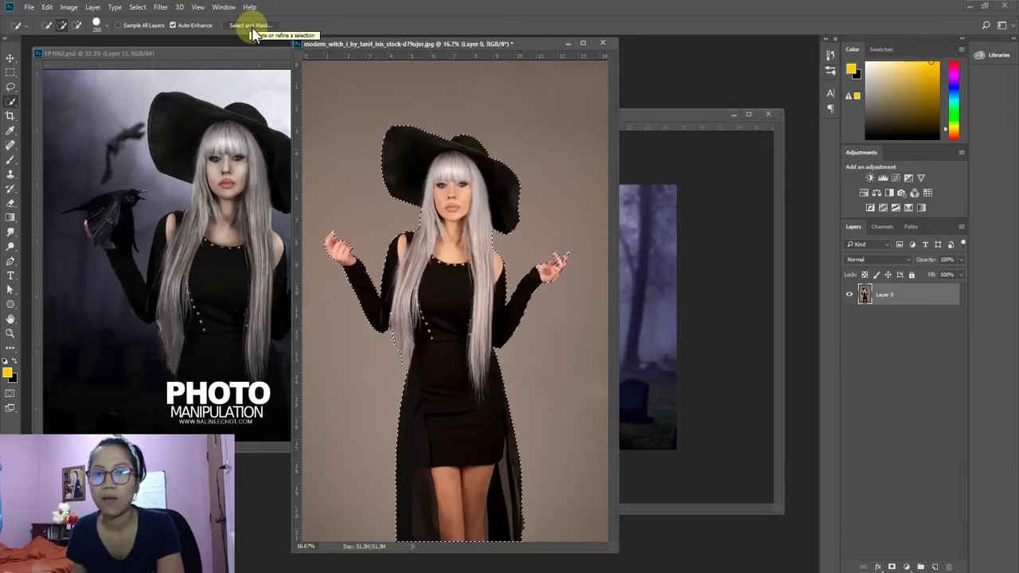
{"action": "left_click", "coordinate": [251, 26]}
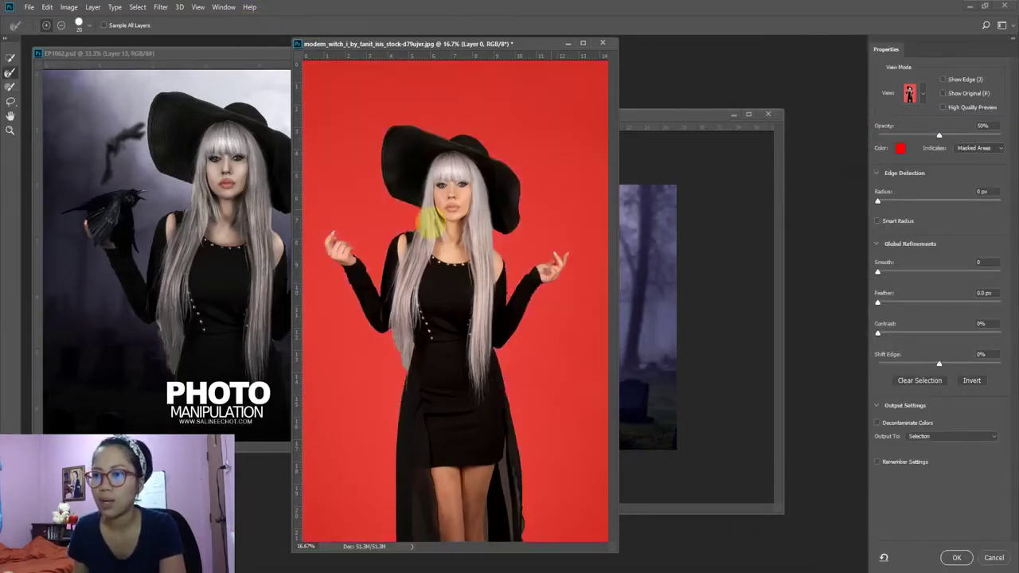
{"action": "left_click", "coordinate": [948, 437]}
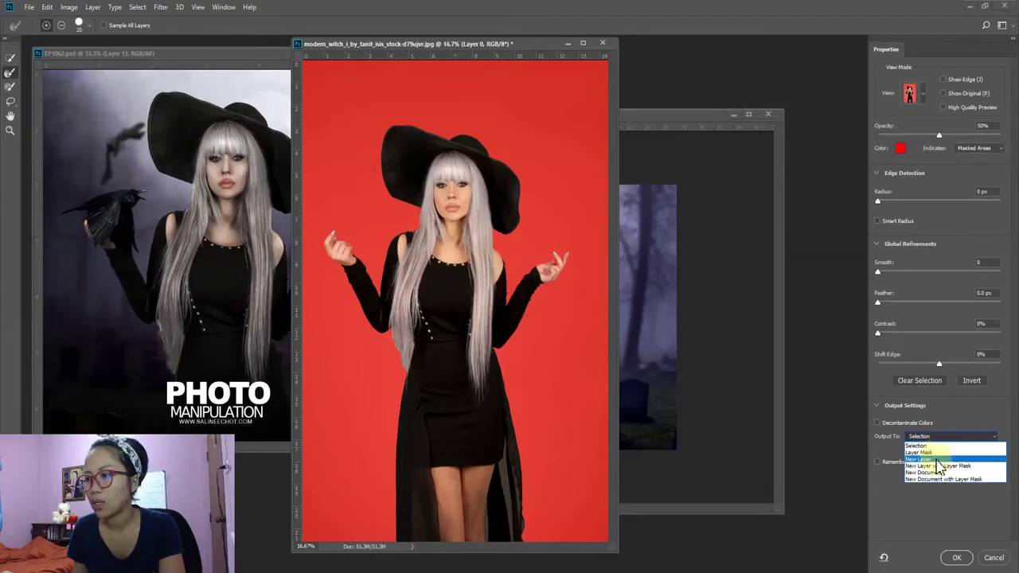
{"action": "left_click", "coordinate": [937, 460]}
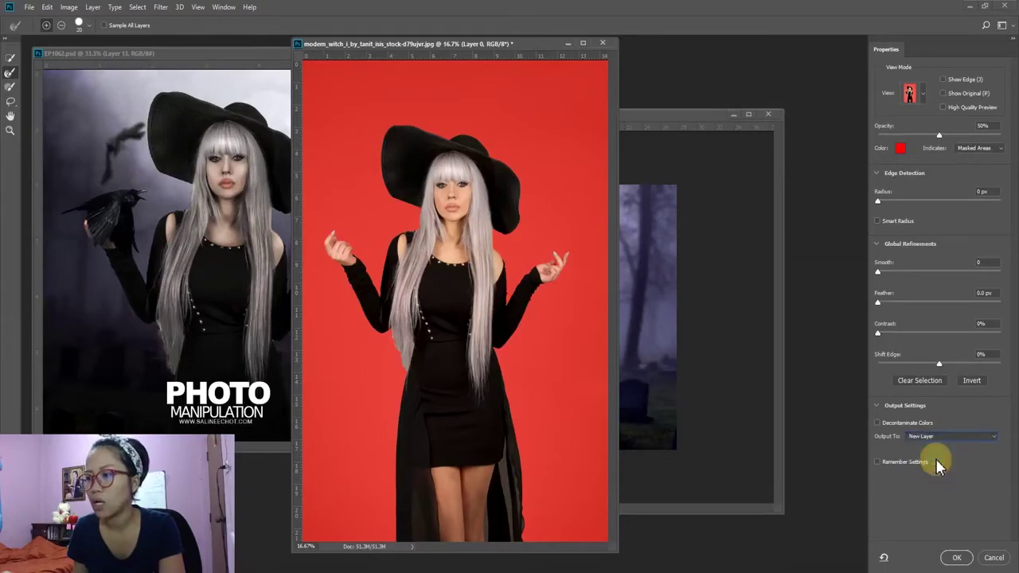
{"action": "left_click", "coordinate": [958, 558]}
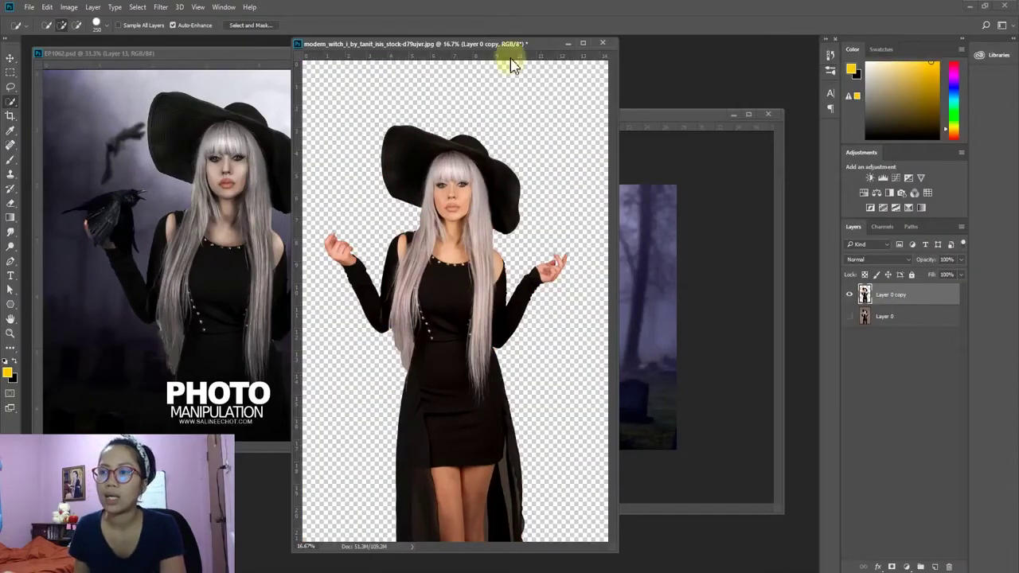
Step: Rearrange the witch and cemetery windows and Magic Wand select the transparent area around the witch
{"action": "left_click_drag", "start_coordinate": [510, 44], "coordinate": [250, 118]}
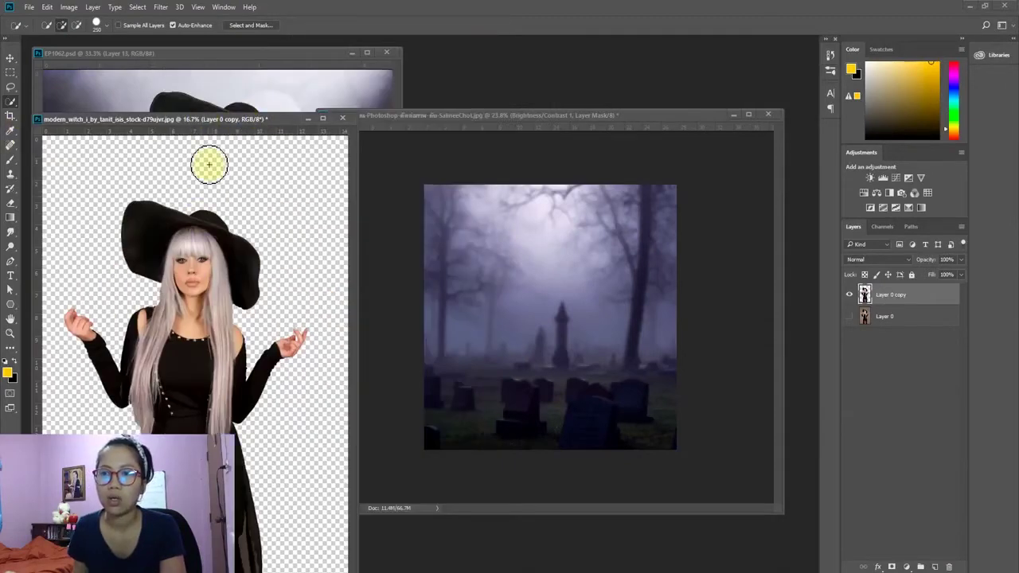
{"action": "left_click_drag", "start_coordinate": [213, 118], "coordinate": [385, 87]}
{"action": "scroll", "coordinate": [273, 421], "scroll_direction": "up", "scroll_amount": 1}
{"action": "scroll", "coordinate": [273, 422], "scroll_direction": "up", "scroll_amount": 1}
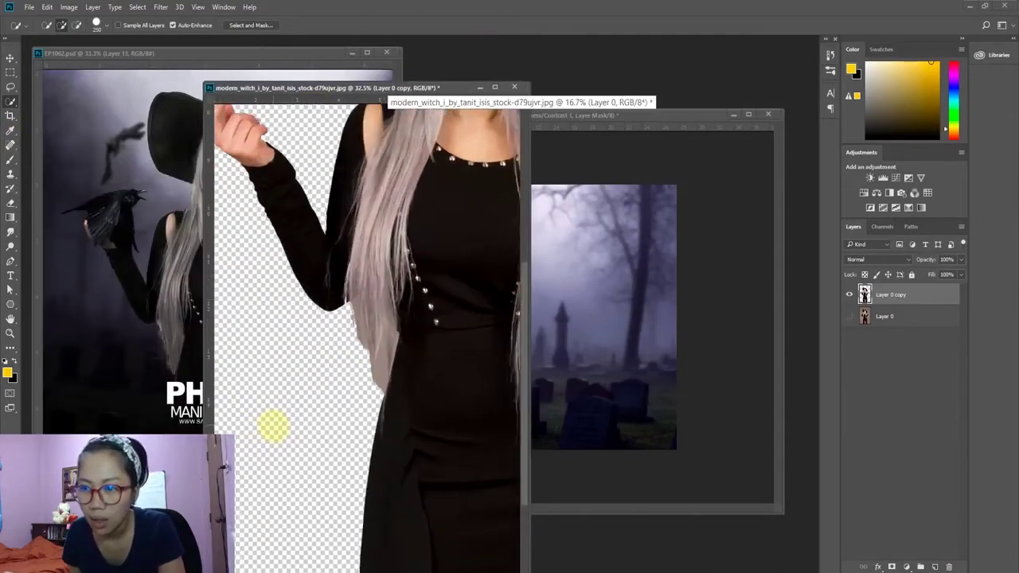
{"action": "scroll", "coordinate": [273, 422], "scroll_direction": "down", "scroll_amount": 2}
{"action": "scroll", "coordinate": [273, 411], "scroll_direction": "down", "scroll_amount": 1}
{"action": "scroll", "coordinate": [273, 411], "scroll_direction": "up", "scroll_amount": 1}
{"action": "scroll", "coordinate": [274, 411], "scroll_direction": "up", "scroll_amount": 1}
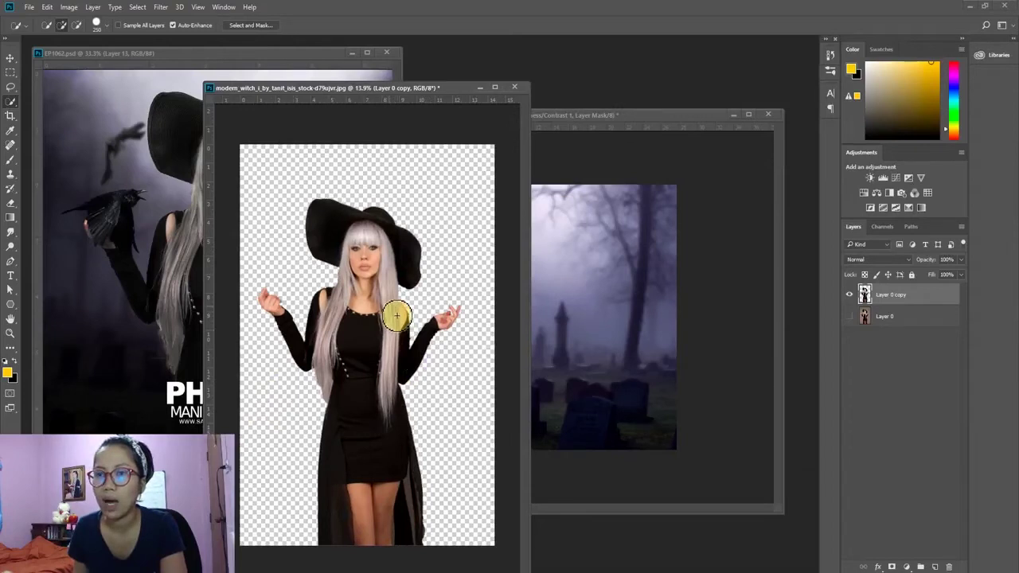
{"action": "right_click", "coordinate": [11, 102]}
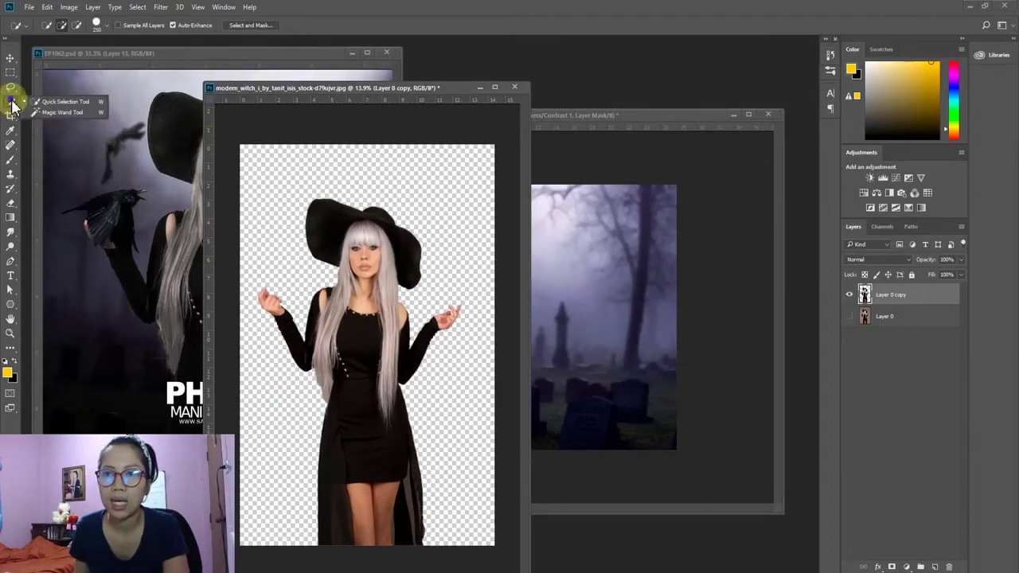
{"action": "left_click", "coordinate": [48, 112]}
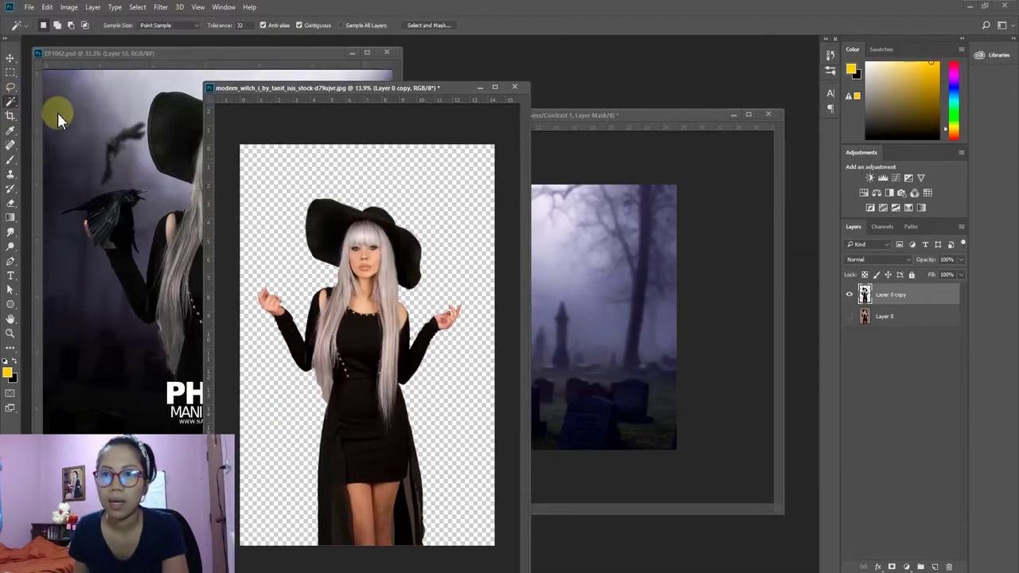
{"action": "left_click", "coordinate": [275, 183]}
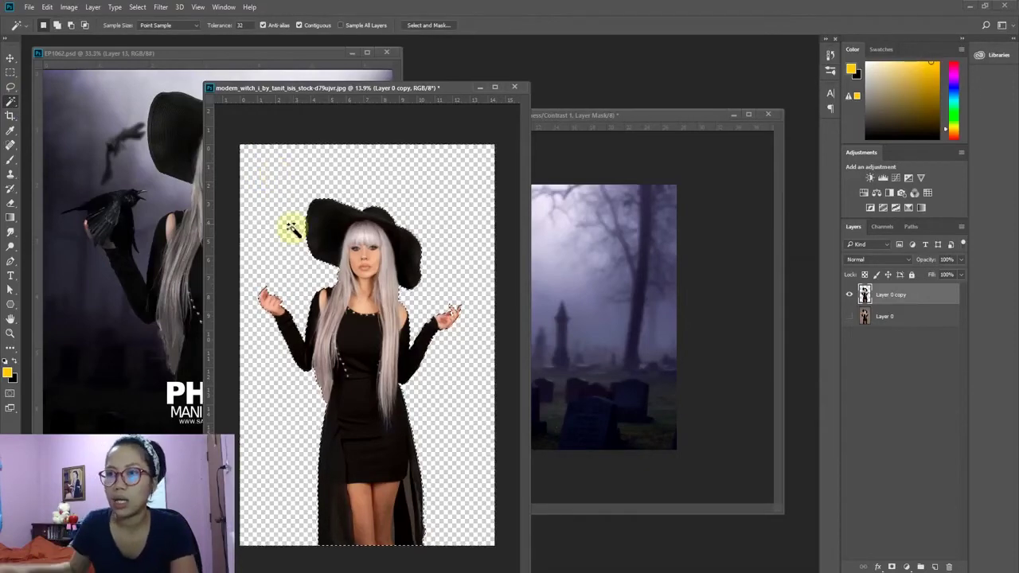
Step: Refine the edges in Select and Mask and output them to new Layer 0 copy 2
{"action": "left_click", "coordinate": [431, 25]}
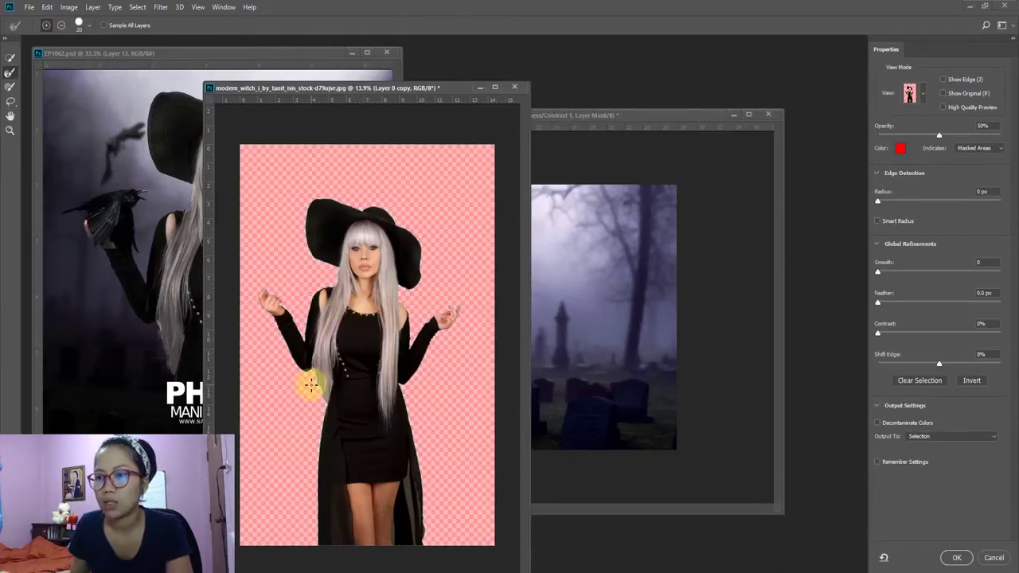
{"action": "key", "text": "bracketright"}
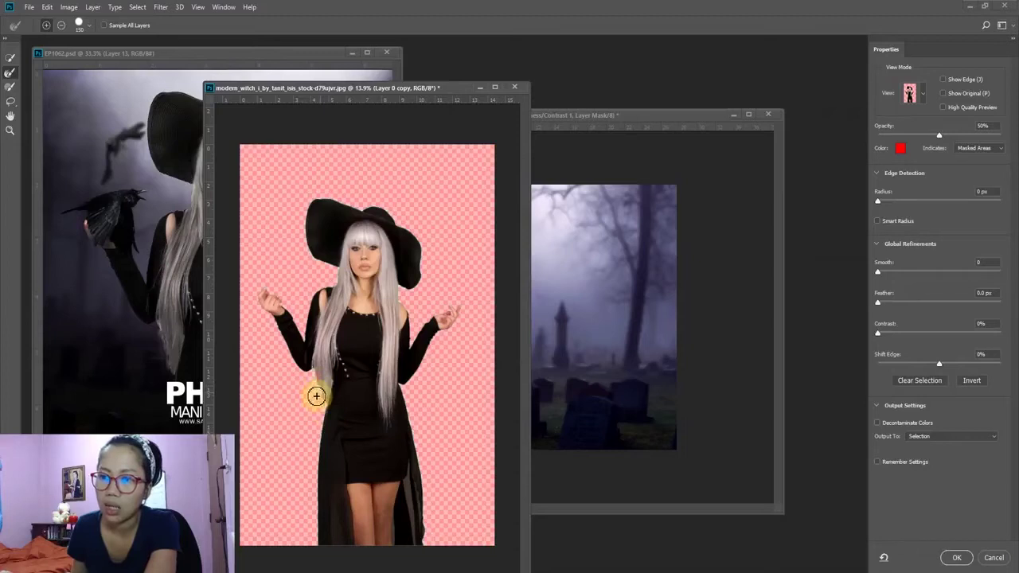
{"action": "left_click", "coordinate": [952, 436]}
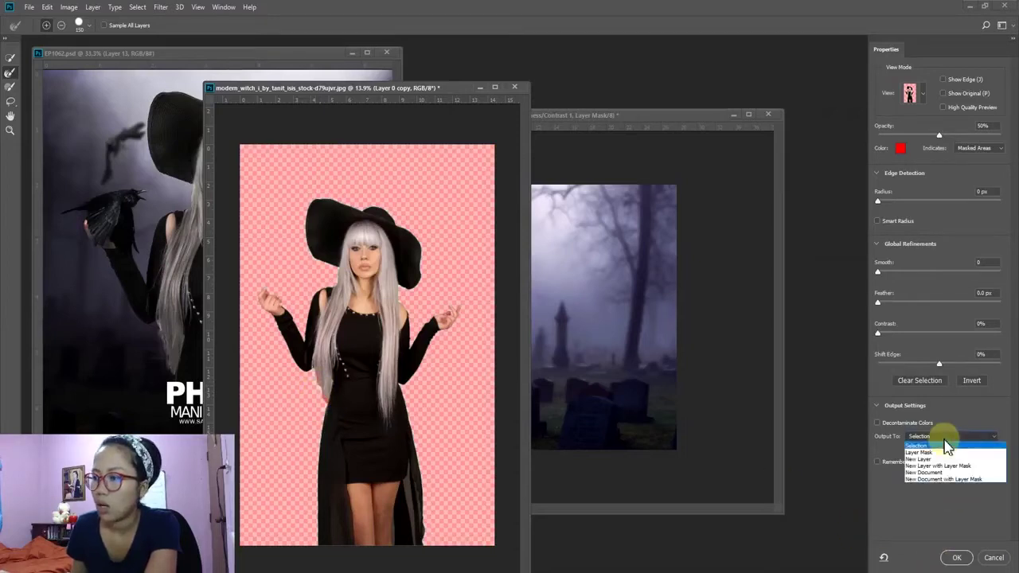
{"action": "left_click", "coordinate": [939, 459]}
{"action": "left_click", "coordinate": [956, 557]}
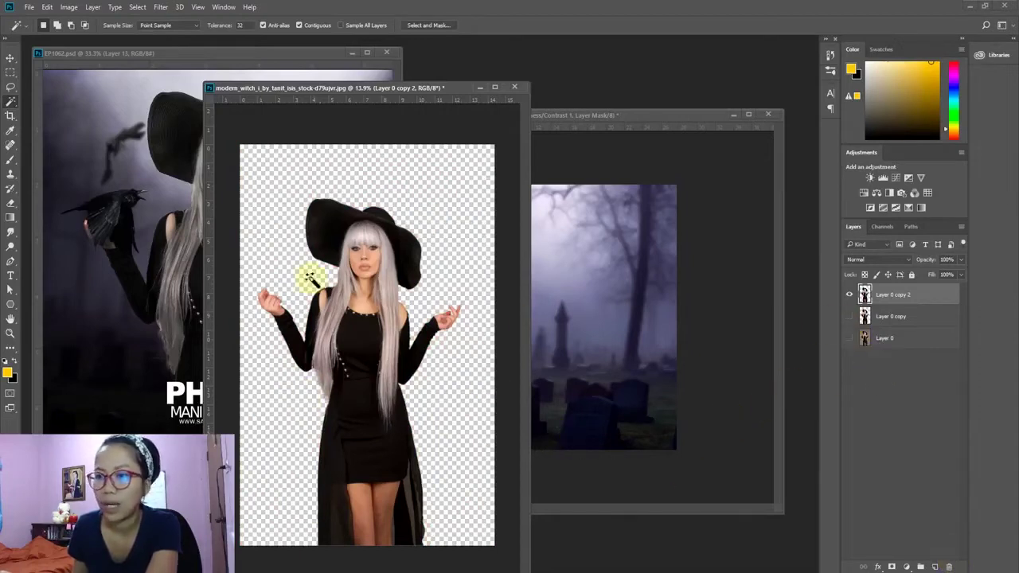
Step: Drag the witch layer into the EP1062 cemetery document, shrinking it to about half size and centring it
{"action": "left_click", "coordinate": [11, 58]}
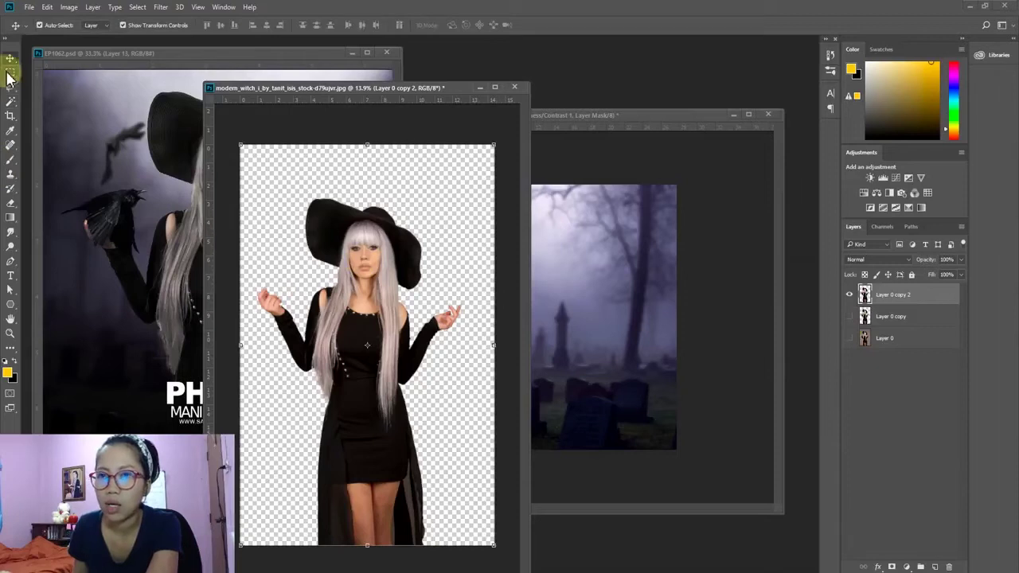
{"action": "left_click_drag", "start_coordinate": [362, 255], "coordinate": [605, 266]}
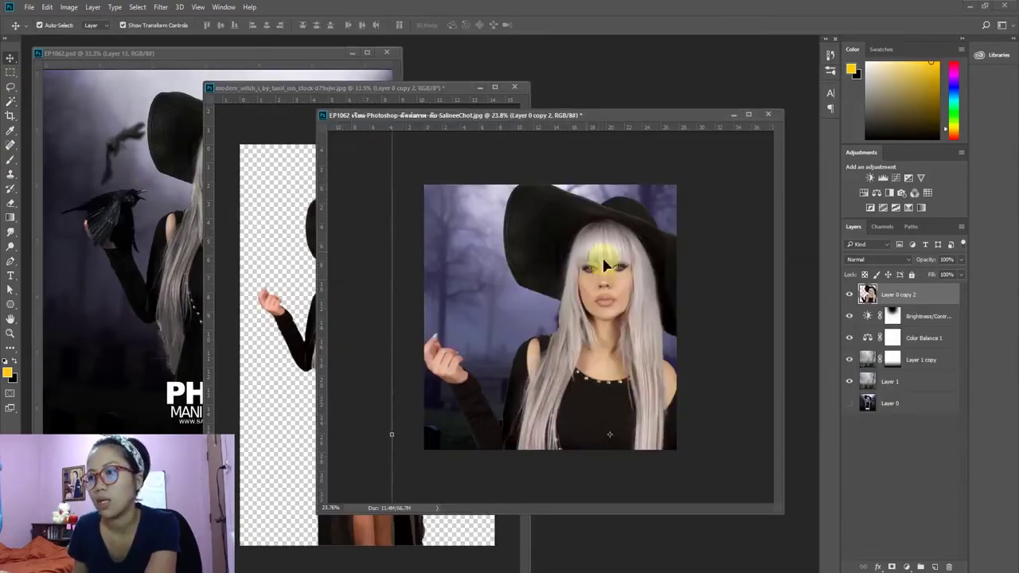
{"action": "key", "text": "ctrl+t"}
{"action": "key", "text": "ctrl+minus"}
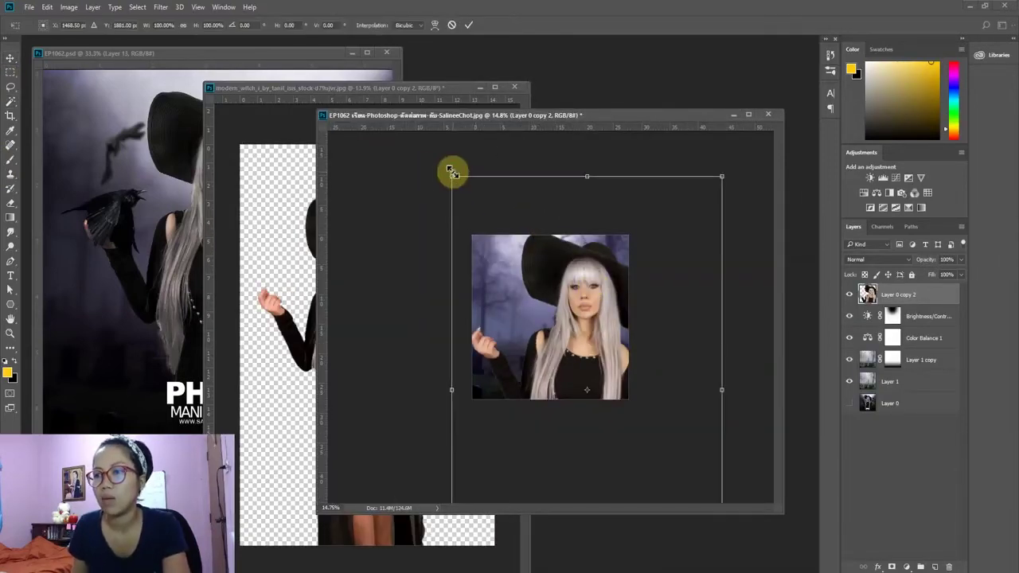
{"action": "left_click_drag", "start_coordinate": [451, 173], "coordinate": [523, 284]}
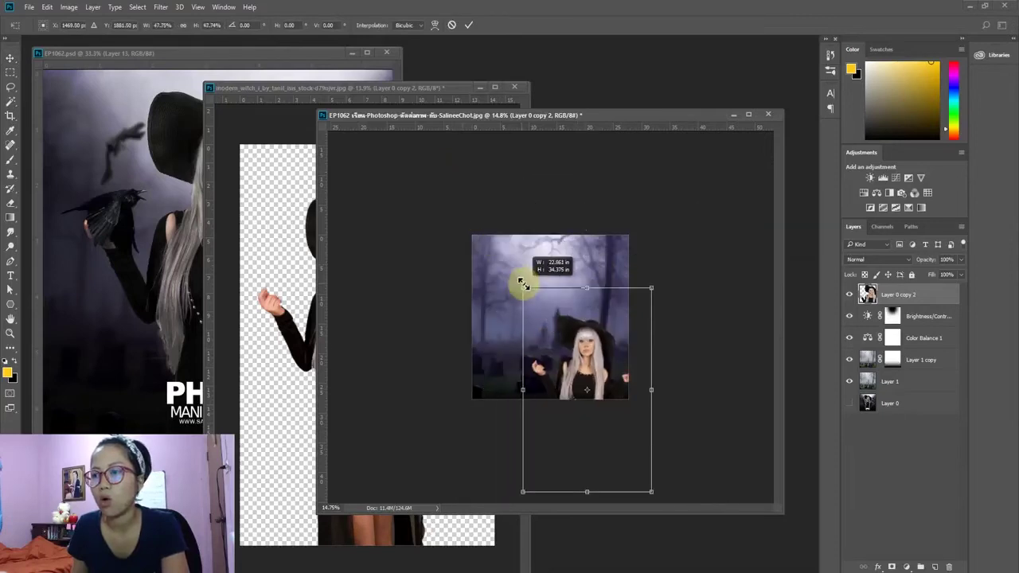
{"action": "left_click_drag", "start_coordinate": [549, 319], "coordinate": [561, 291]}
Step: Enlarge the witch to about 59%, recentre her and commit the transform
{"action": "scroll", "coordinate": [562, 290], "scroll_direction": "up", "scroll_amount": 3}
{"action": "scroll", "coordinate": [596, 285], "scroll_direction": "up", "scroll_amount": 1}
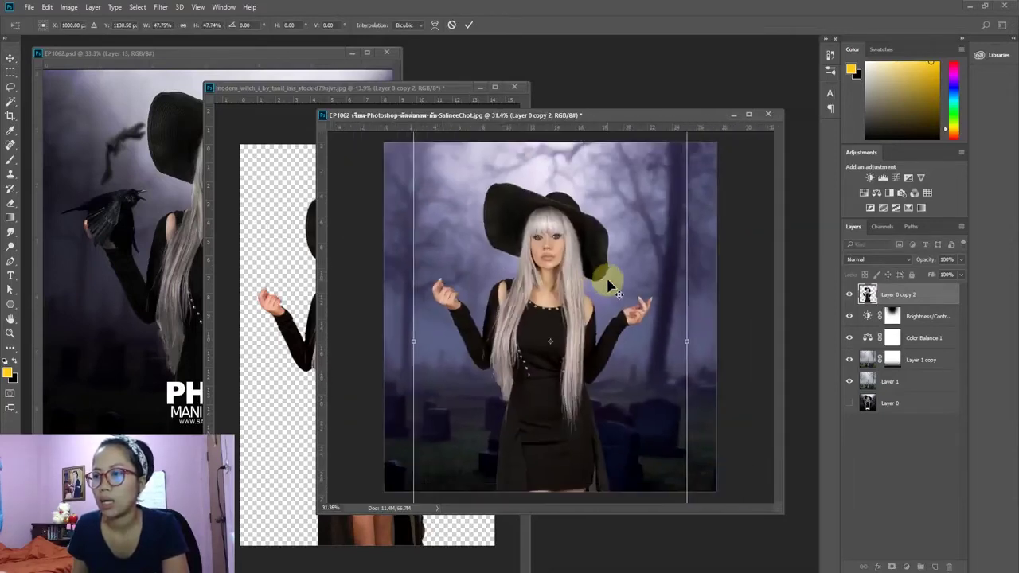
{"action": "scroll", "coordinate": [607, 278], "scroll_direction": "down", "scroll_amount": 3}
{"action": "scroll", "coordinate": [628, 264], "scroll_direction": "down", "scroll_amount": 1}
{"action": "left_click_drag", "start_coordinate": [633, 209], "coordinate": [651, 185]}
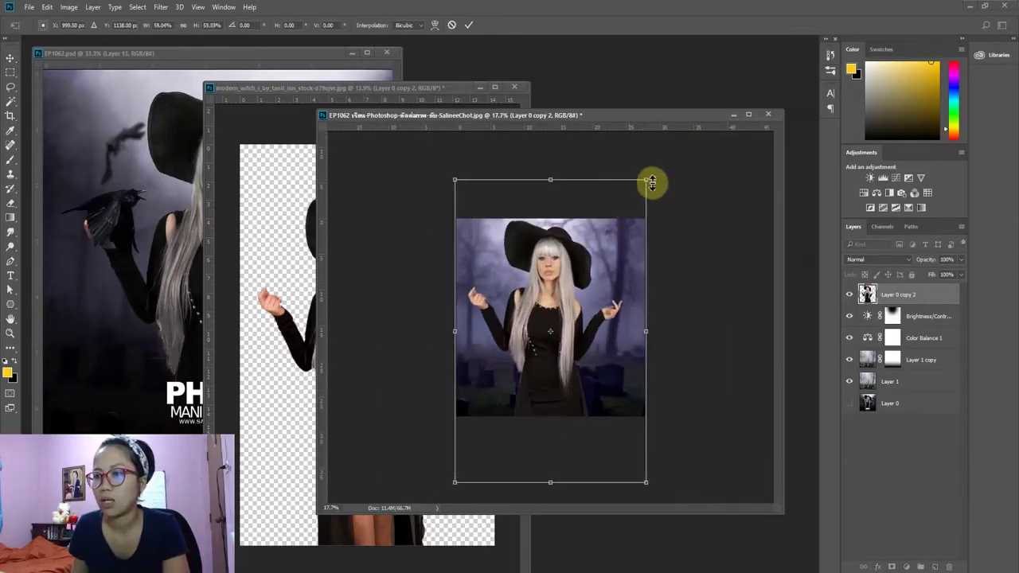
{"action": "left_click_drag", "start_coordinate": [582, 231], "coordinate": [589, 245]}
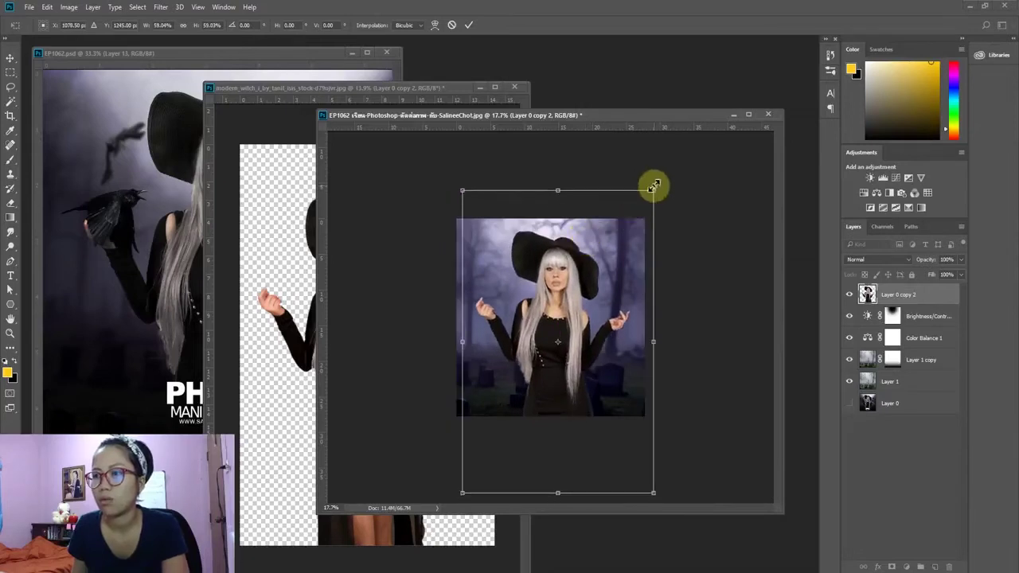
{"action": "left_click_drag", "start_coordinate": [653, 191], "coordinate": [655, 177]}
{"action": "left_click_drag", "start_coordinate": [629, 214], "coordinate": [614, 223]}
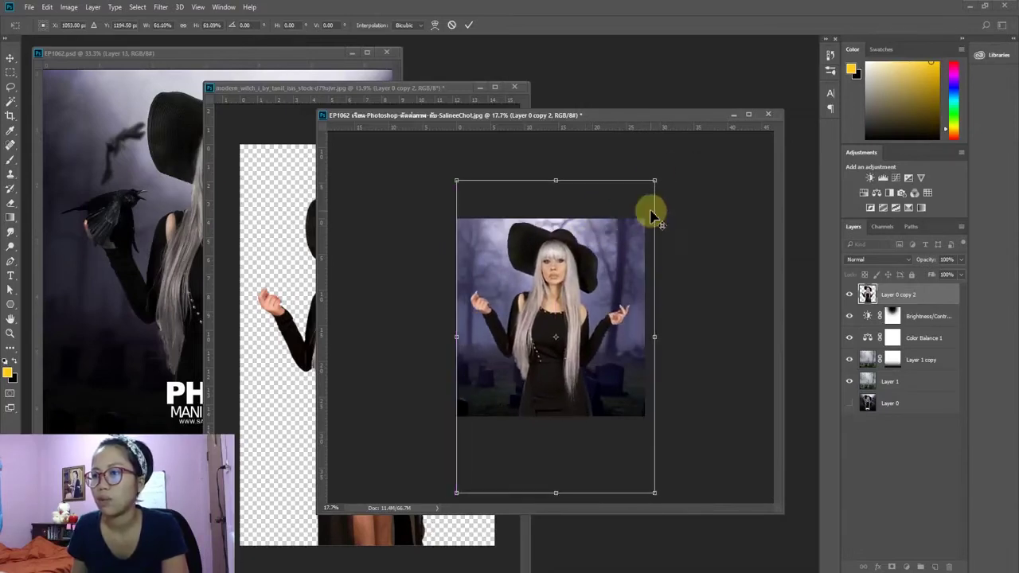
{"action": "left_click_drag", "start_coordinate": [655, 182], "coordinate": [653, 182]}
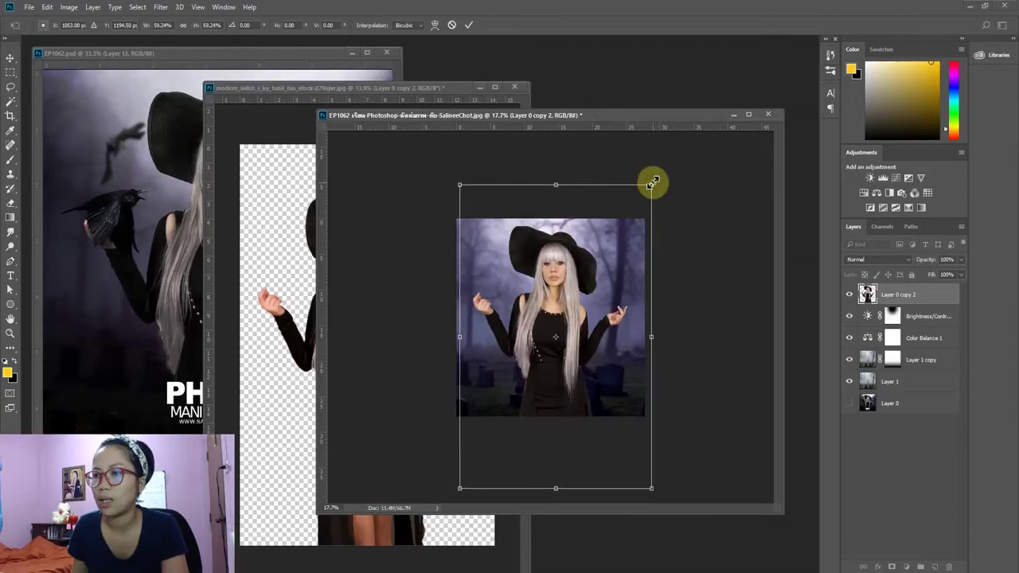
{"action": "left_click", "coordinate": [468, 24]}
Step: Bring the cemetery composite to the front and reposition its document window
{"action": "left_click", "coordinate": [298, 159]}
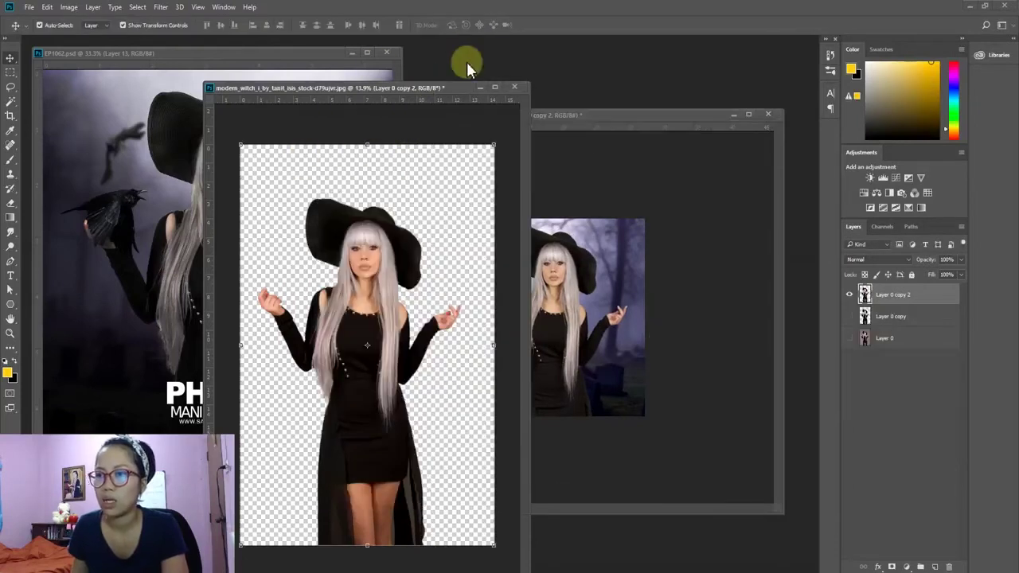
{"action": "left_click", "coordinate": [480, 87]}
{"action": "left_click_drag", "start_coordinate": [492, 114], "coordinate": [463, 92]}
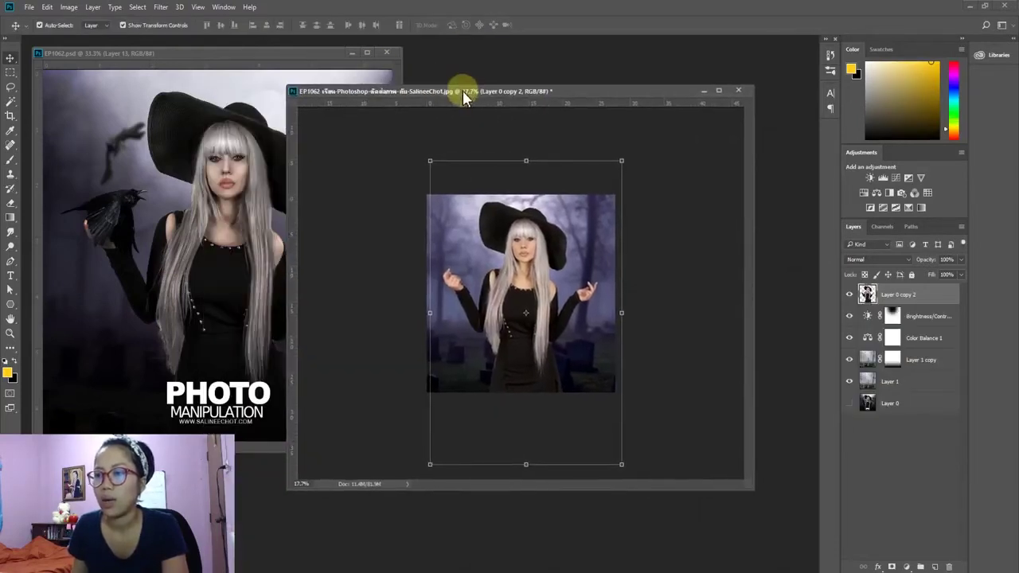
Step: Add a Brightness/Contrast adjustment clipped to Layer 0 copy 2, with brightness -39 and contrast 34
{"action": "scroll", "coordinate": [547, 223], "scroll_direction": "up", "scroll_amount": 2}
{"action": "scroll", "coordinate": [549, 224], "scroll_direction": "up", "scroll_amount": 2}
{"action": "scroll", "coordinate": [553, 227], "scroll_direction": "up", "scroll_amount": 2}
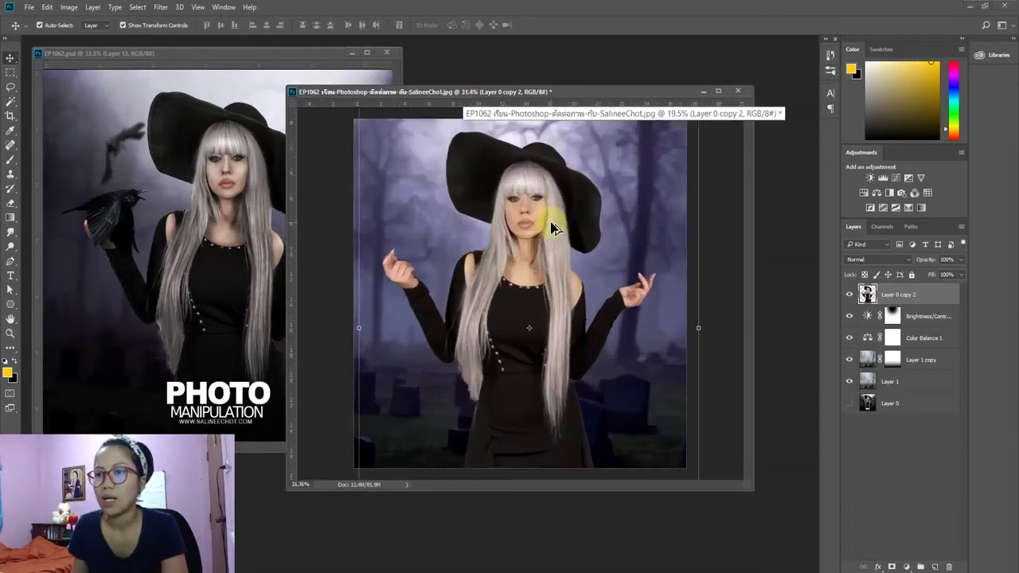
{"action": "scroll", "coordinate": [552, 224], "scroll_direction": "up", "scroll_amount": 1}
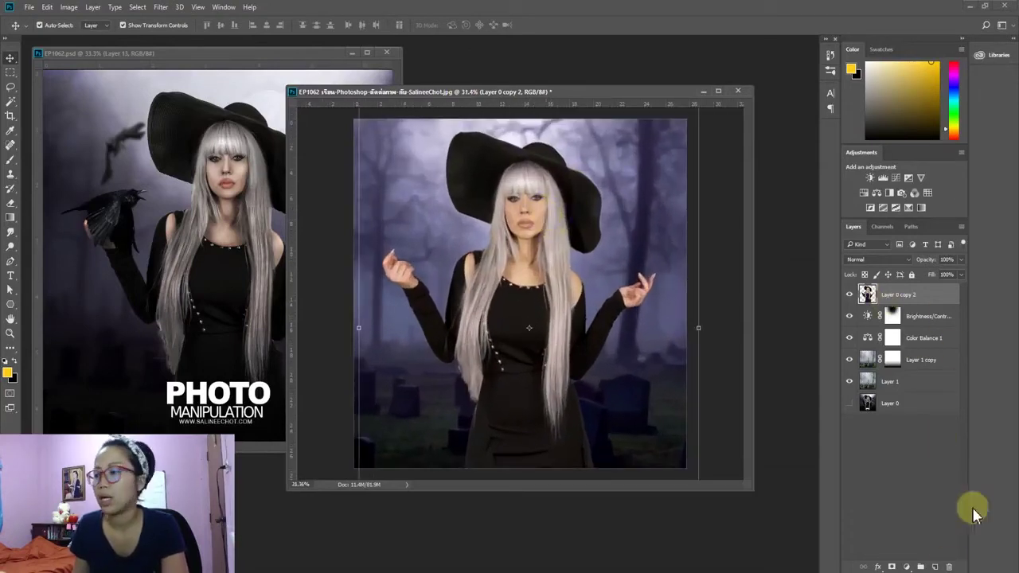
{"action": "left_click", "coordinate": [907, 566]}
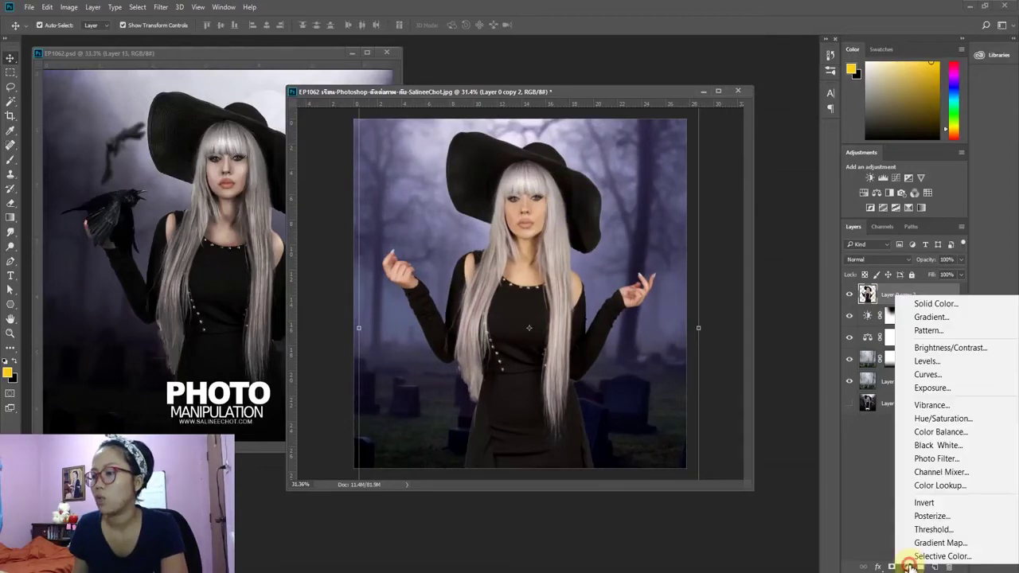
{"action": "left_click", "coordinate": [963, 349]}
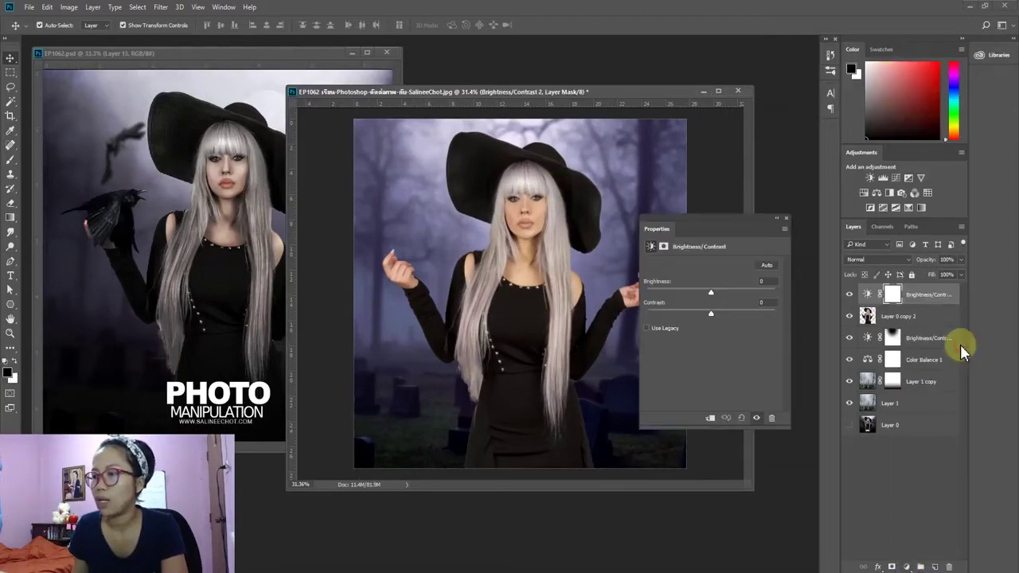
{"action": "left_click", "coordinate": [709, 419]}
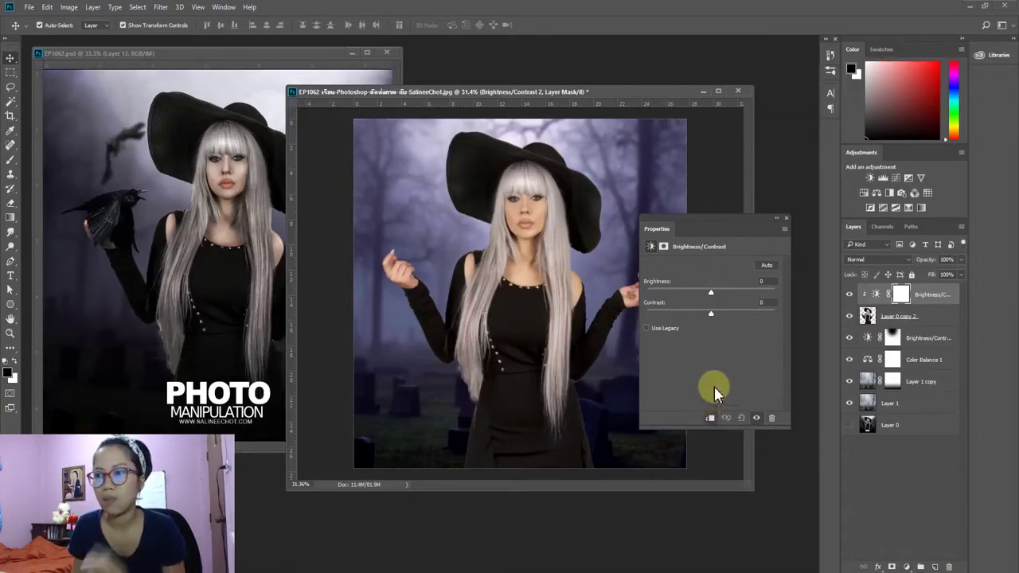
{"action": "mouse_move", "coordinate": [711, 292]}
{"action": "left_mouse_down"}
{"action": "mouse_move", "coordinate": [690, 292]}
{"action": "mouse_move", "coordinate": [733, 313]}
{"action": "left_mouse_up"}
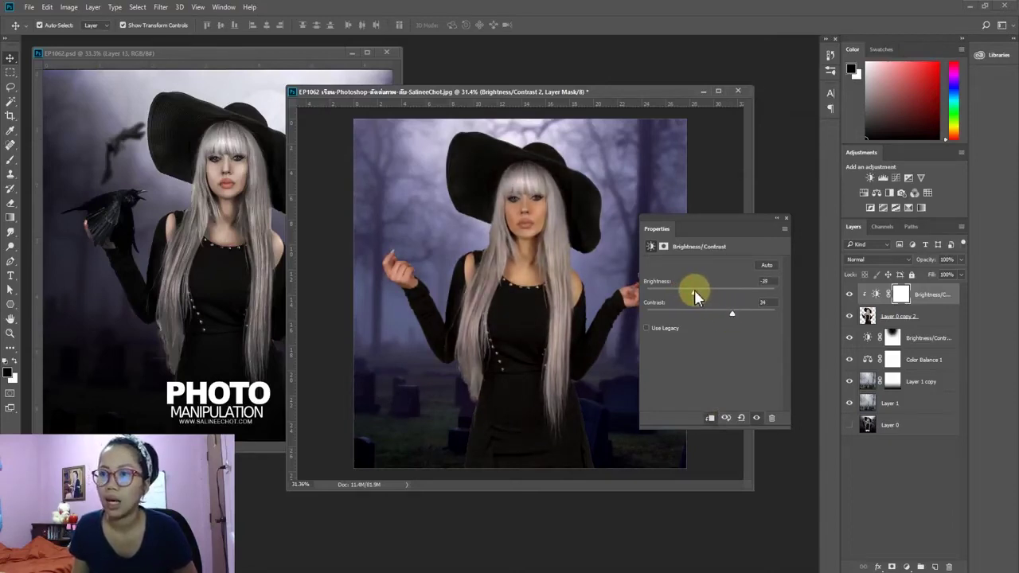
{"action": "left_click", "coordinate": [915, 317]}
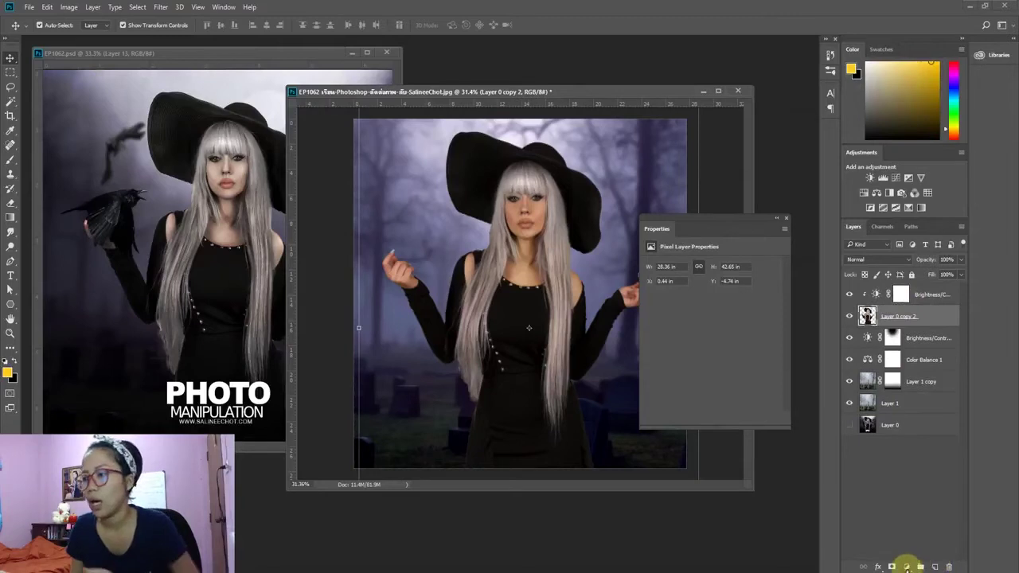
Step: Add a Vibrance adjustment to the witch with vibrance -53 and saturation +26
{"action": "left_click", "coordinate": [906, 566]}
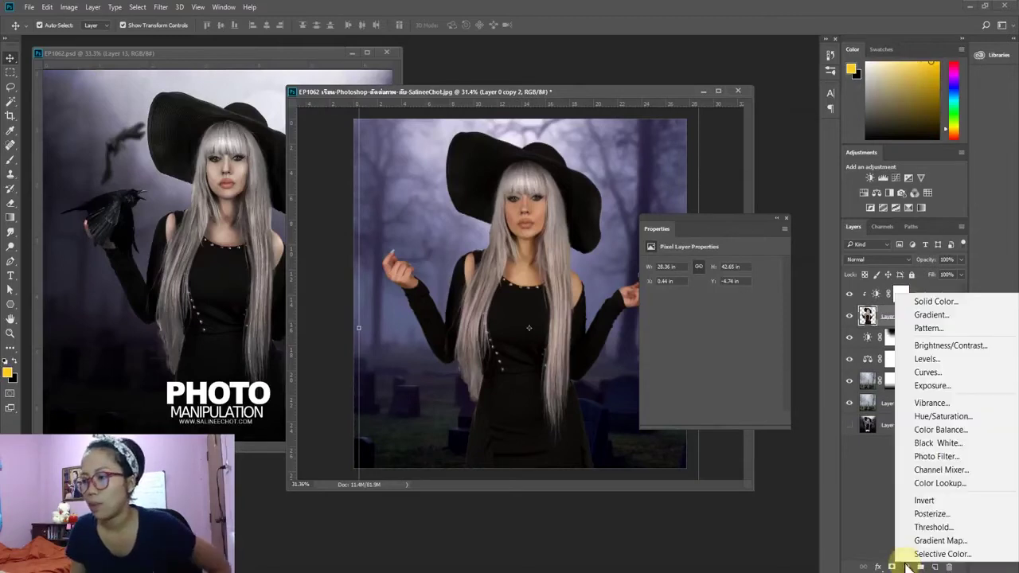
{"action": "left_click", "coordinate": [925, 404]}
{"action": "left_click_drag", "start_coordinate": [711, 274], "coordinate": [708, 273]}
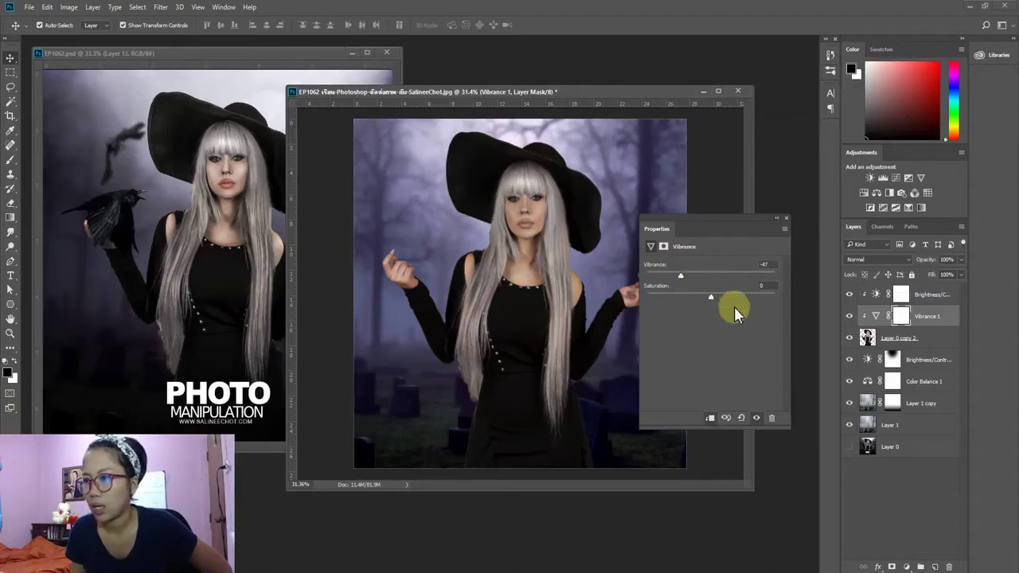
{"action": "left_click_drag", "start_coordinate": [731, 296], "coordinate": [729, 296]}
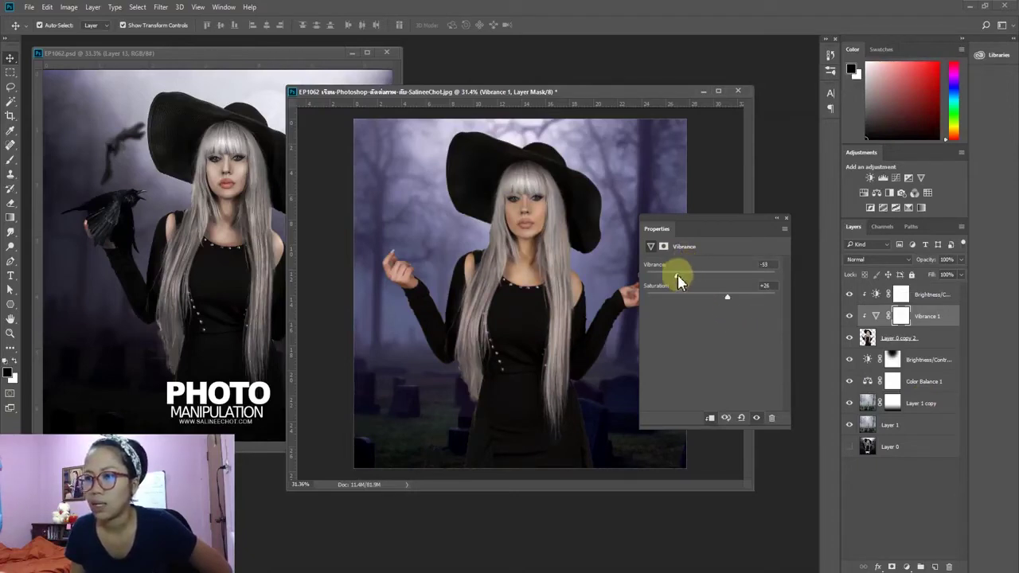
{"action": "left_click", "coordinate": [784, 216]}
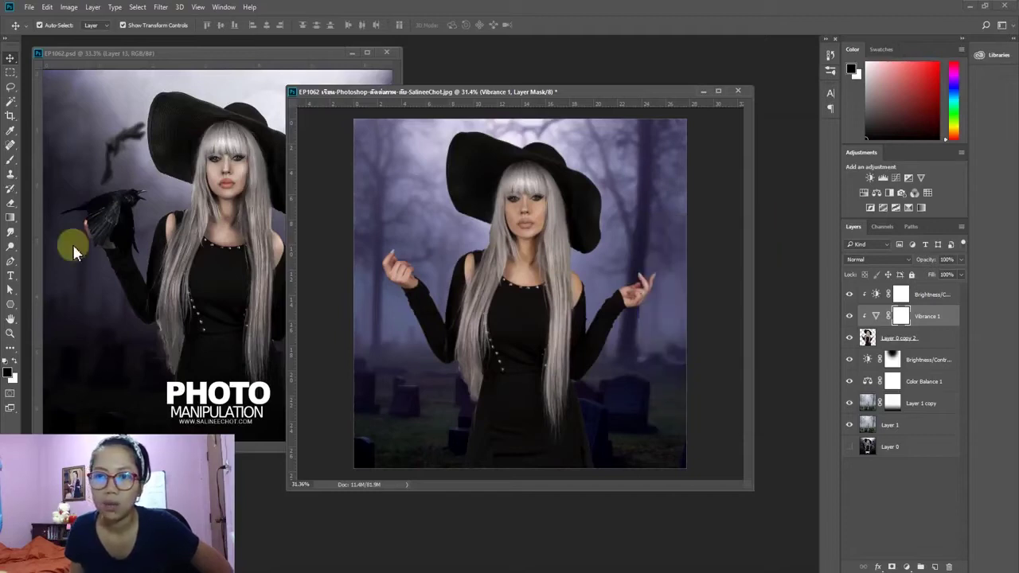
{"action": "left_click", "coordinate": [10, 260]}
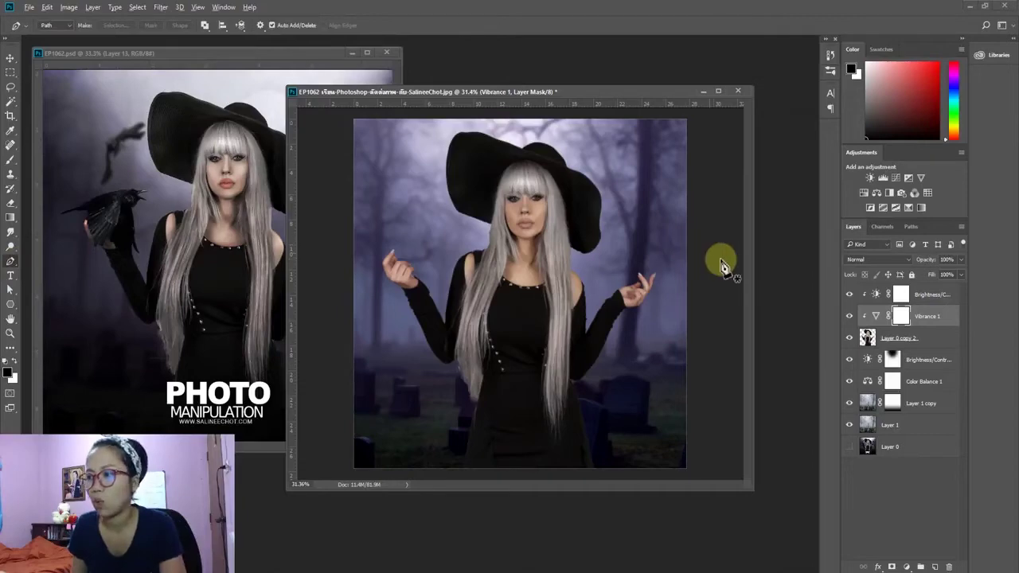
Step: Trace a Pen path around the witch's lips and convert it into a selection
{"action": "scroll", "coordinate": [717, 262], "scroll_direction": "up", "scroll_amount": 1}
{"action": "scroll", "coordinate": [644, 197], "scroll_direction": "up", "scroll_amount": 1}
{"action": "scroll", "coordinate": [445, 199], "scroll_direction": "up", "scroll_amount": 2}
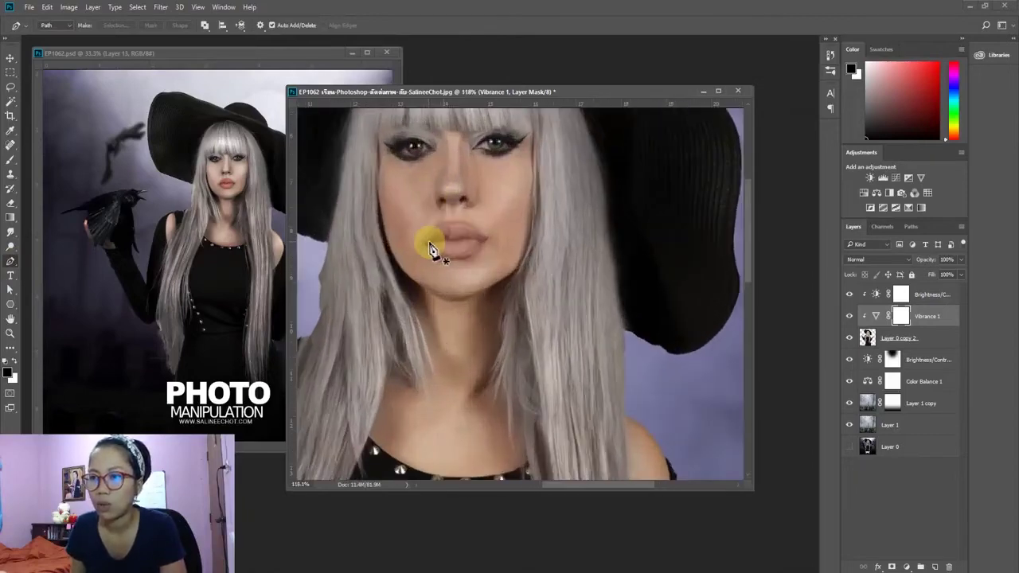
{"action": "left_click", "coordinate": [423, 241]}
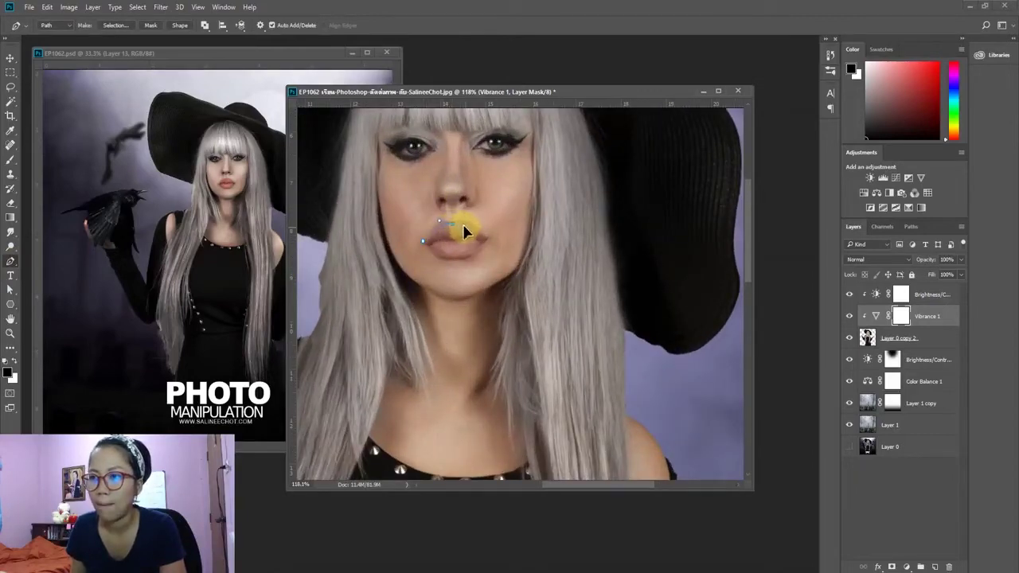
{"action": "left_click_drag", "start_coordinate": [464, 229], "coordinate": [463, 224]}
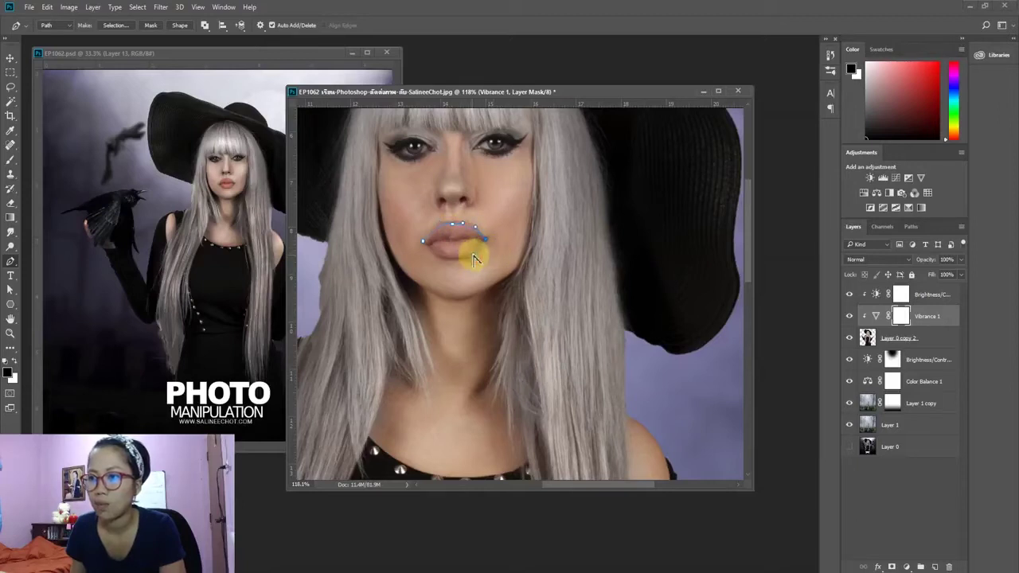
{"action": "left_click", "coordinate": [473, 255]}
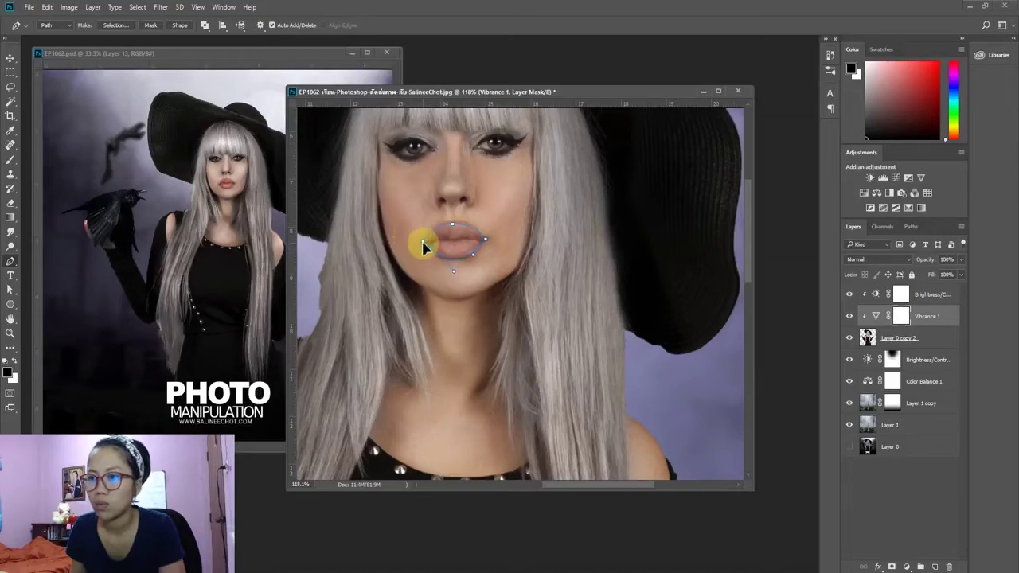
{"action": "left_click", "coordinate": [111, 25]}
{"action": "left_click", "coordinate": [570, 174]}
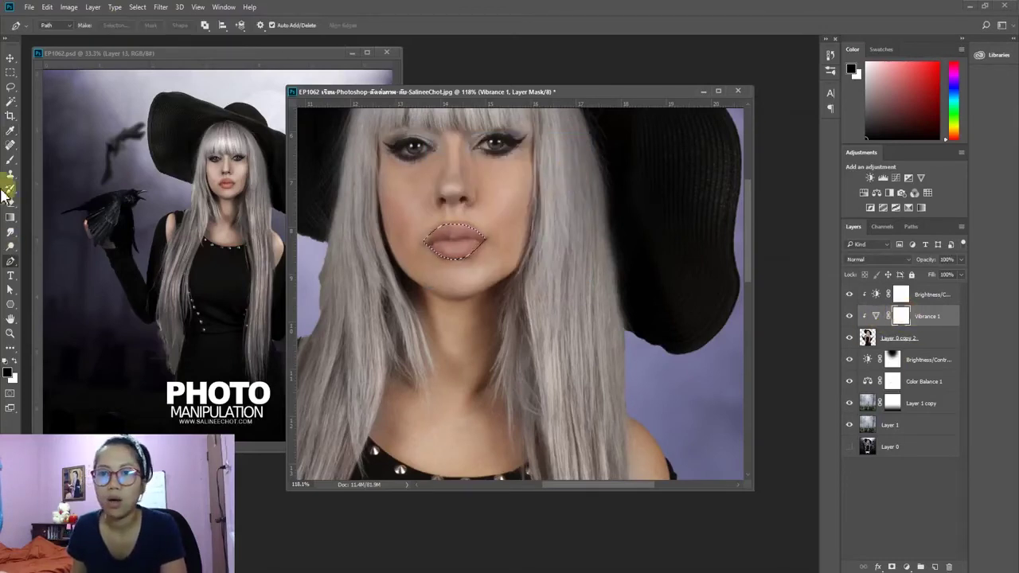
Step: Set up a 600-size brush for painting the Vibrance 1 mask inside the lip selection
{"action": "left_click", "coordinate": [10, 159]}
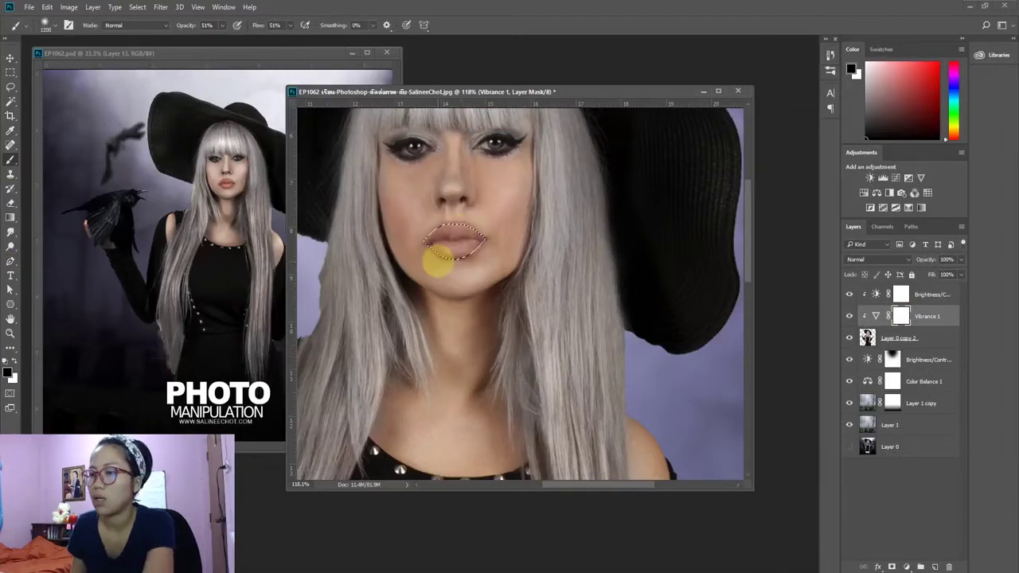
{"action": "key", "text": "bracketleft"}
{"action": "key", "text": "bracketleft"}
{"action": "key", "text": "bracketleft"}
{"action": "key", "text": "bracketleft"}
{"action": "key", "text": "bracketleft"}
{"action": "key", "text": "bracketleft"}
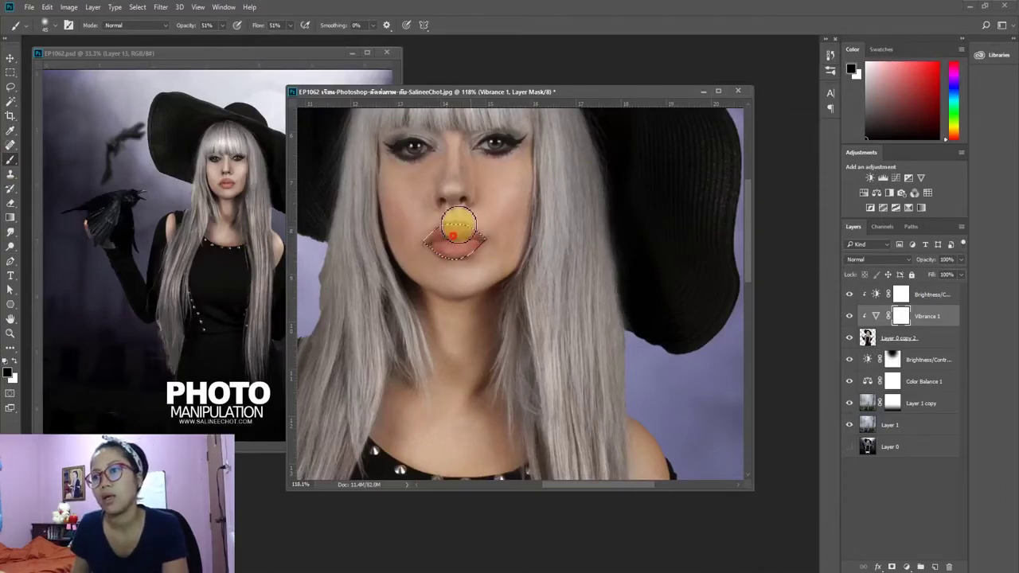
{"action": "scroll", "coordinate": [472, 239], "scroll_direction": "down", "scroll_amount": 3}
{"action": "scroll", "coordinate": [494, 241], "scroll_direction": "down", "scroll_amount": 3}
{"action": "scroll", "coordinate": [535, 242], "scroll_direction": "down", "scroll_amount": 1}
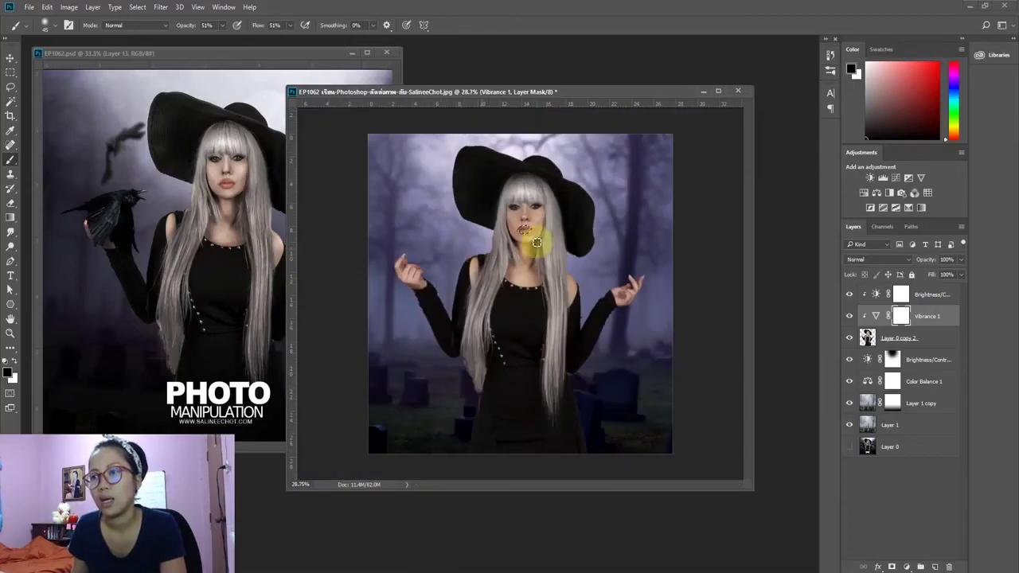
{"action": "scroll", "coordinate": [535, 229], "scroll_direction": "up", "scroll_amount": 2}
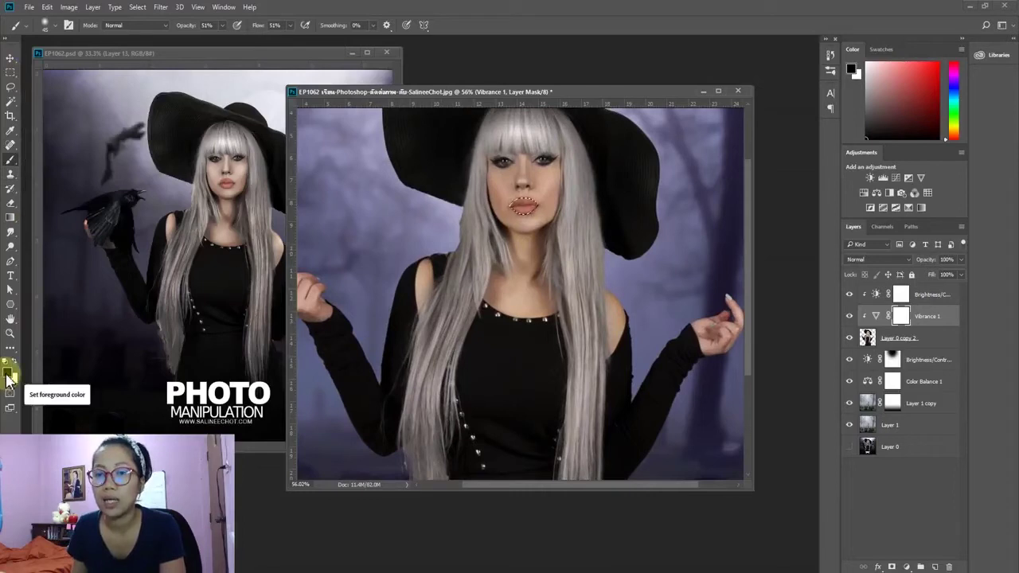
{"action": "scroll", "coordinate": [524, 223], "scroll_direction": "up", "scroll_amount": 1}
{"action": "scroll", "coordinate": [524, 223], "scroll_direction": "down", "scroll_amount": 2}
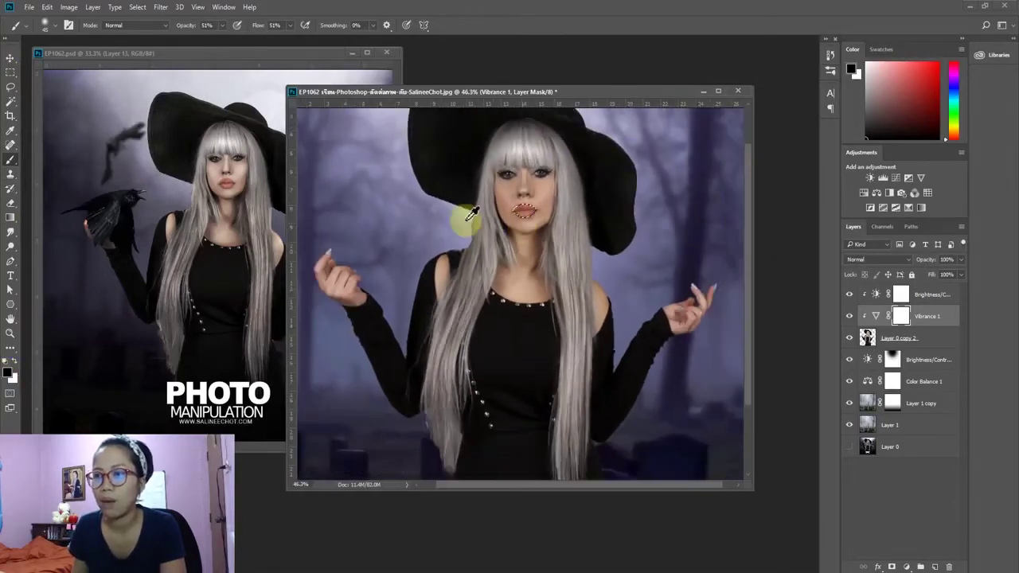
Step: Clear the lip selection and lower Vibrance 1 to -85, keeping saturation at +26
{"action": "left_click", "coordinate": [13, 71]}
{"action": "left_click", "coordinate": [507, 270]}
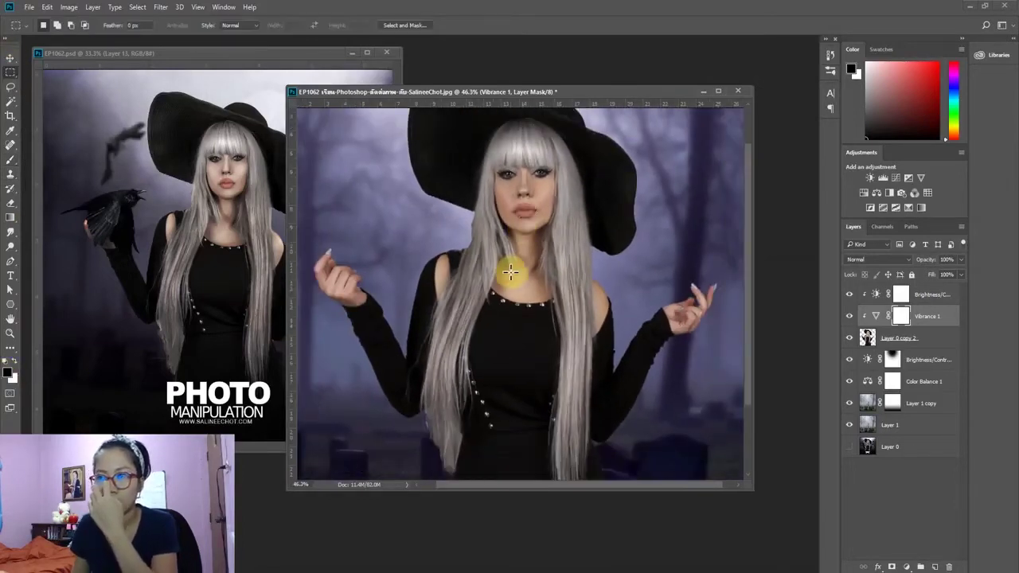
{"action": "double_click", "coordinate": [876, 316]}
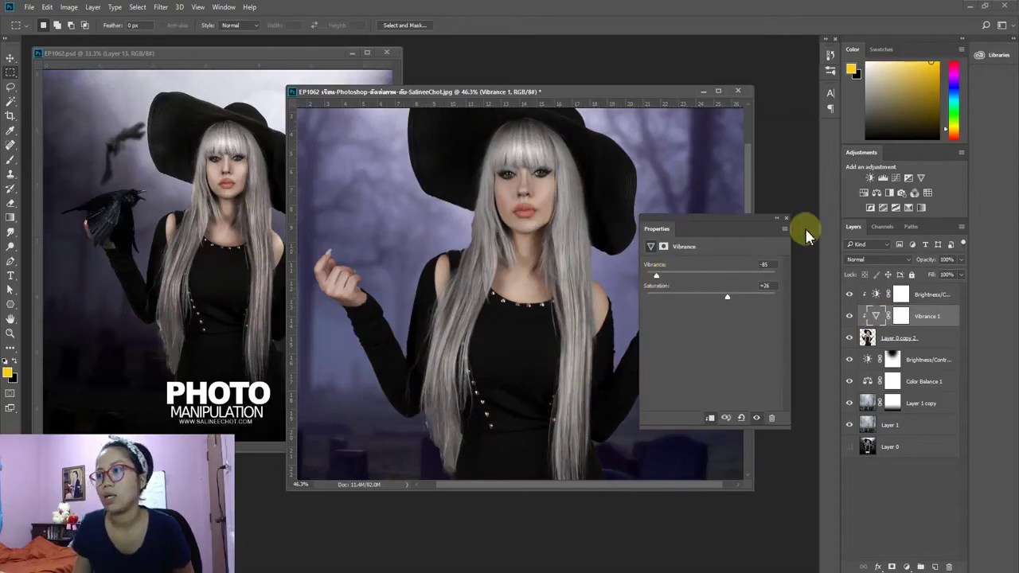
{"action": "left_click", "coordinate": [786, 218]}
{"action": "scroll", "coordinate": [642, 221], "scroll_direction": "down", "scroll_amount": 2}
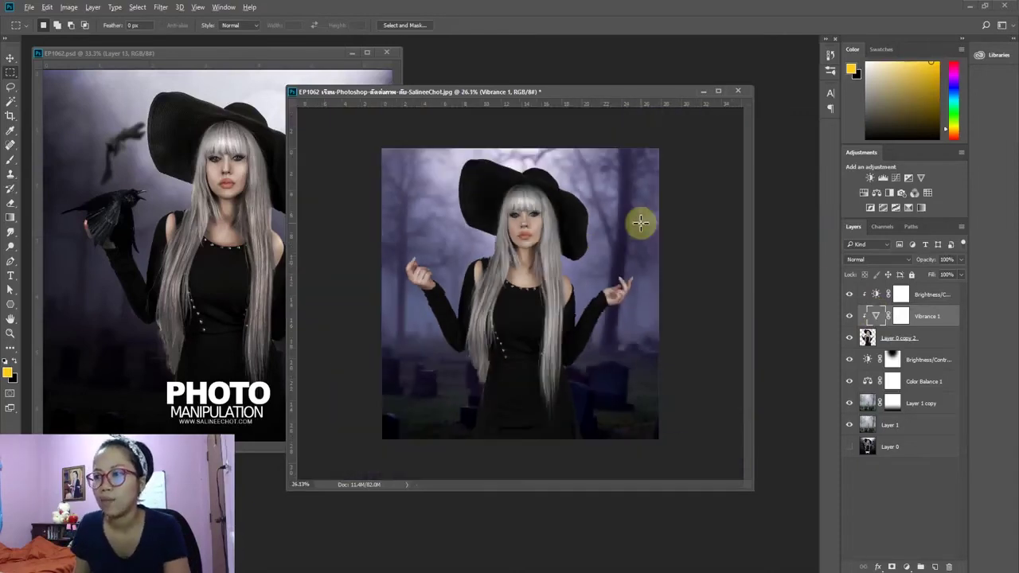
{"action": "key", "text": "ctrl+0"}
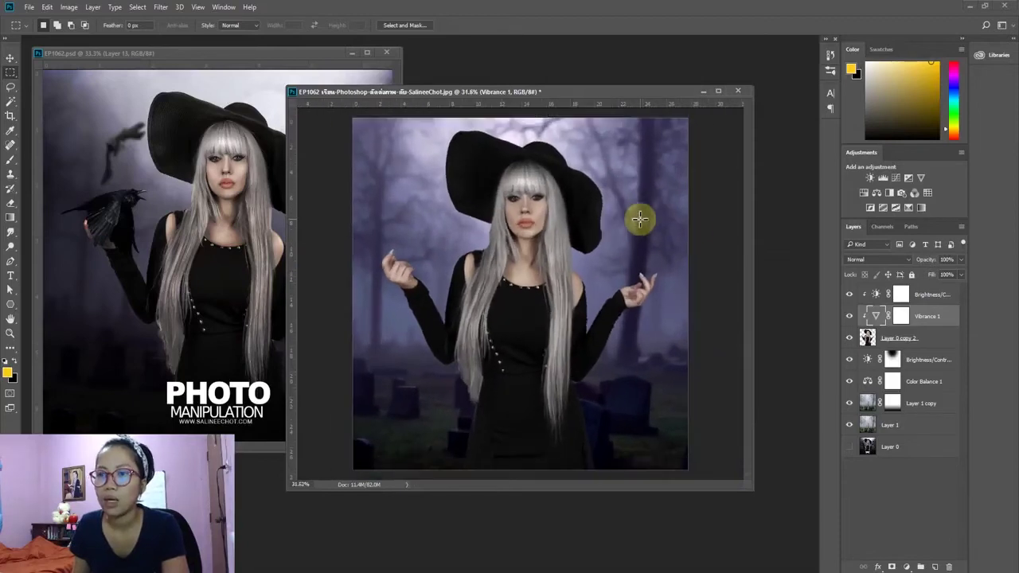
Step: Add Layer 2 in Soft Light mode, fill it with 50% gray, and clip it below
{"action": "left_click", "coordinate": [925, 294]}
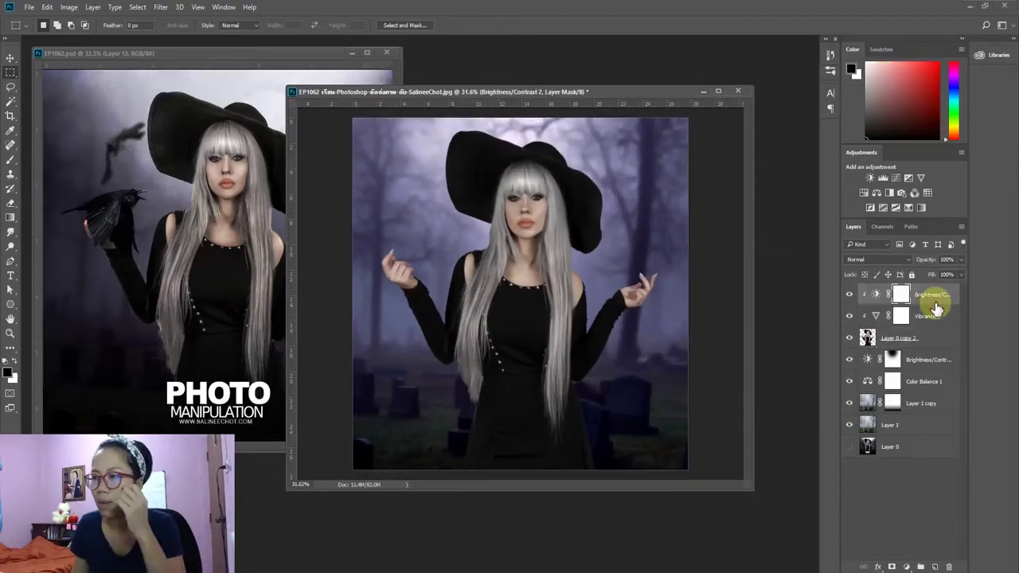
{"action": "left_click", "coordinate": [936, 566]}
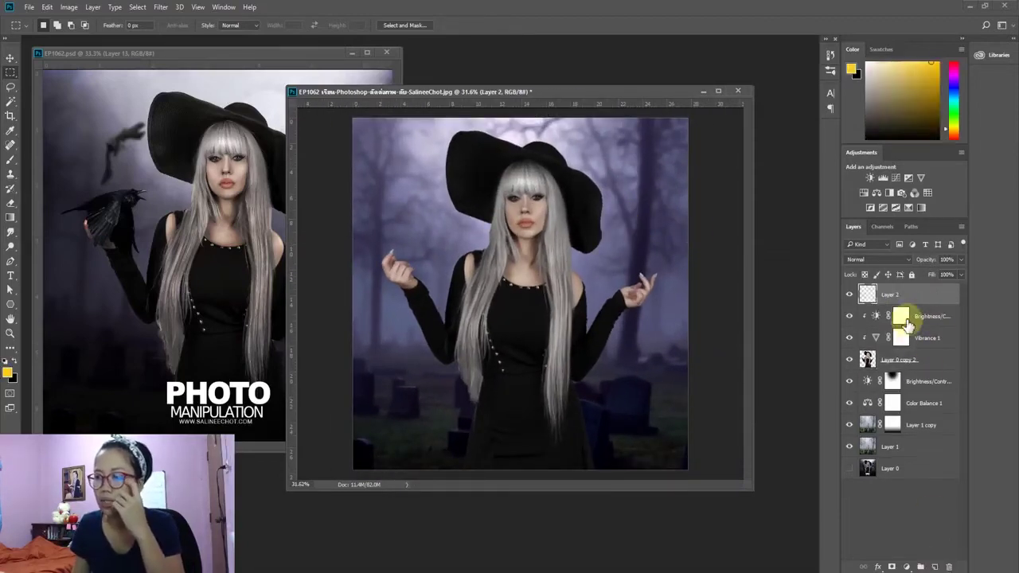
{"action": "left_click", "coordinate": [863, 260]}
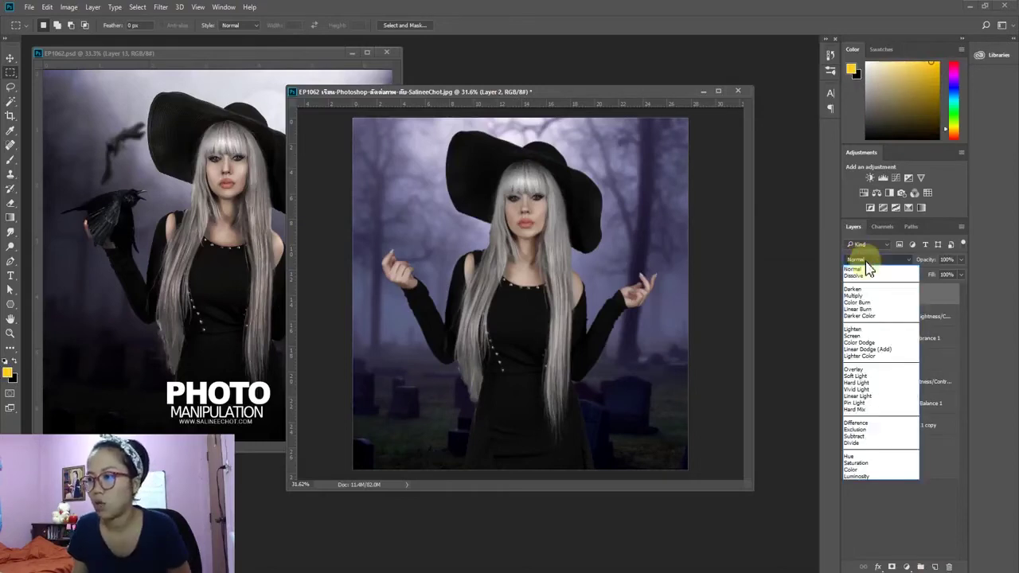
{"action": "left_click", "coordinate": [868, 376]}
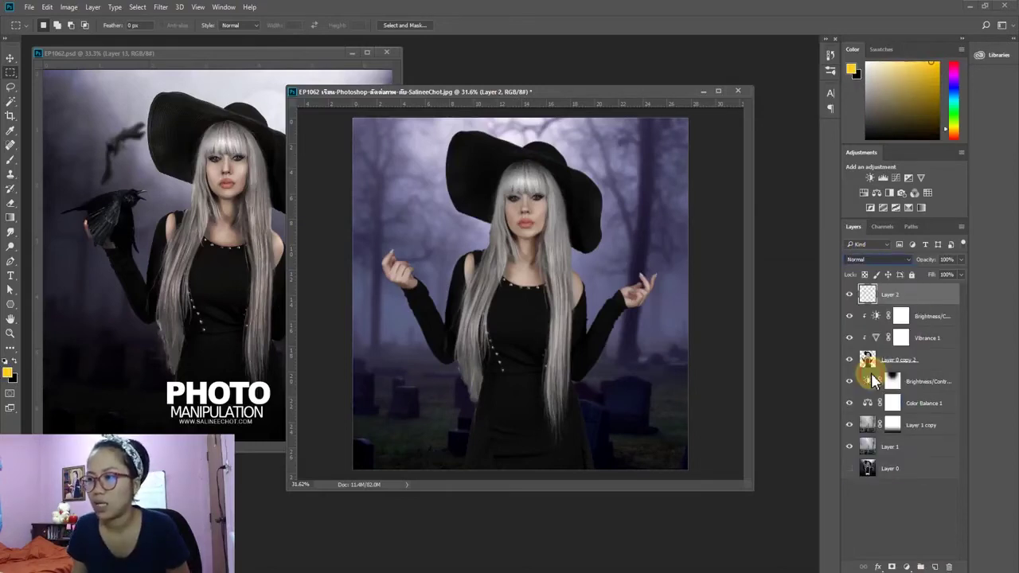
{"action": "left_click", "coordinate": [48, 8]}
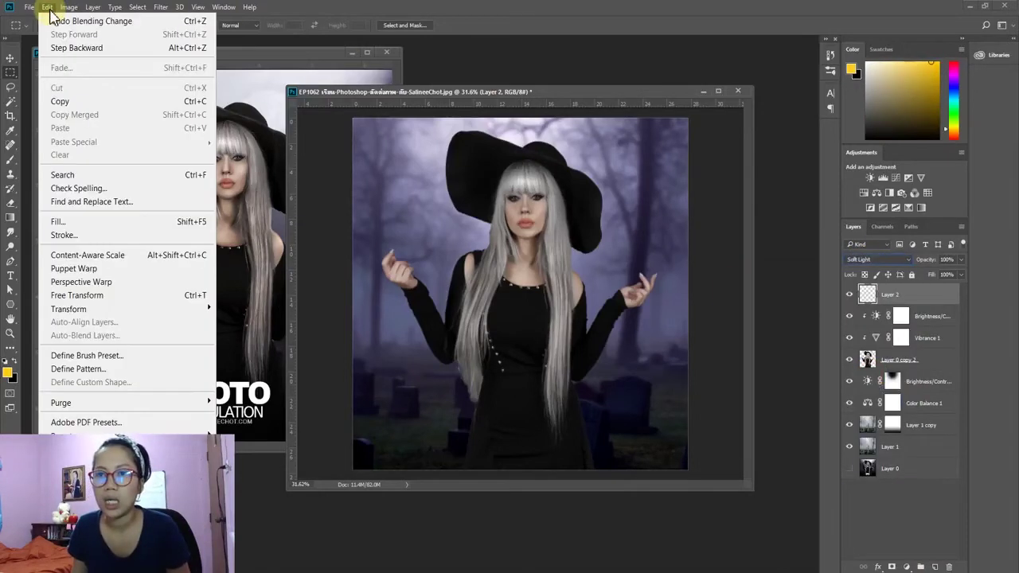
{"action": "left_click", "coordinate": [101, 220]}
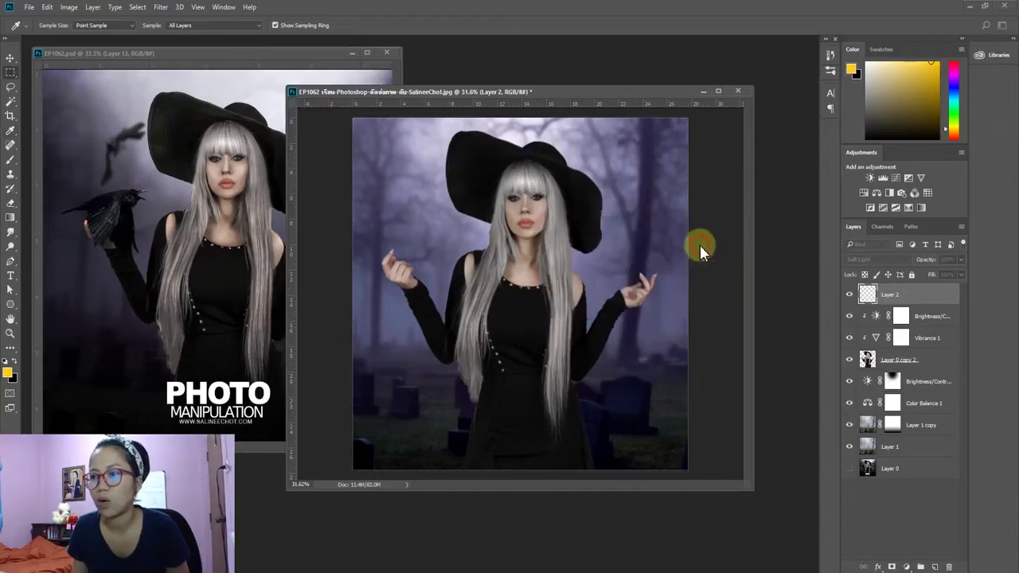
{"action": "left_click", "coordinate": [707, 244]}
{"action": "key", "text": "m"}
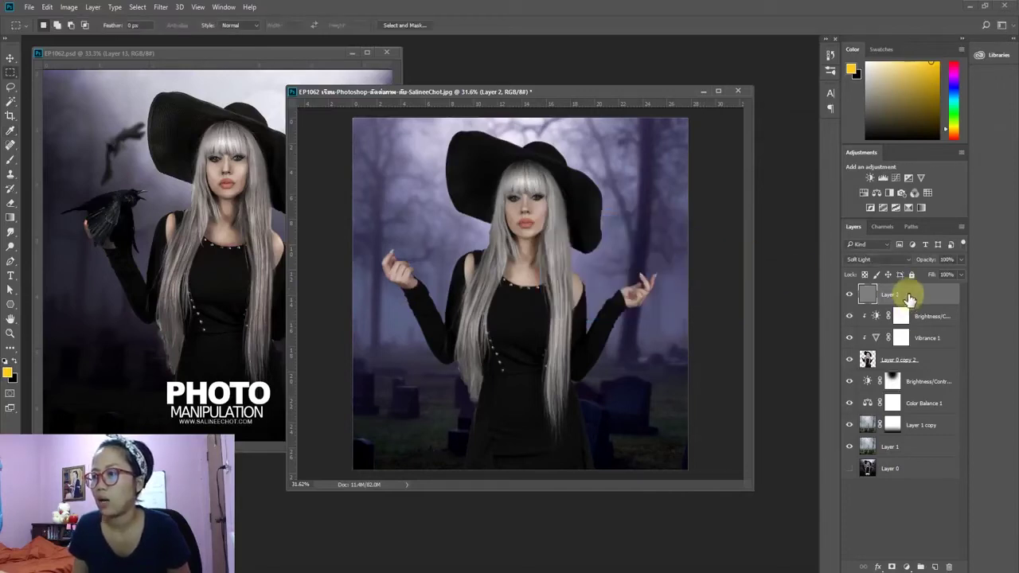
{"action": "right_click", "coordinate": [913, 296]}
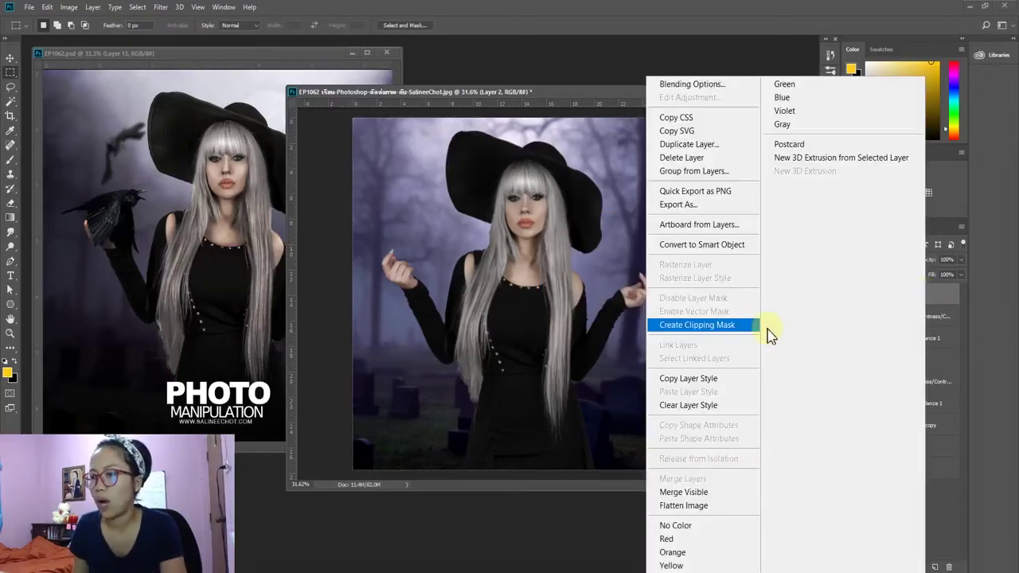
{"action": "left_click", "coordinate": [731, 325]}
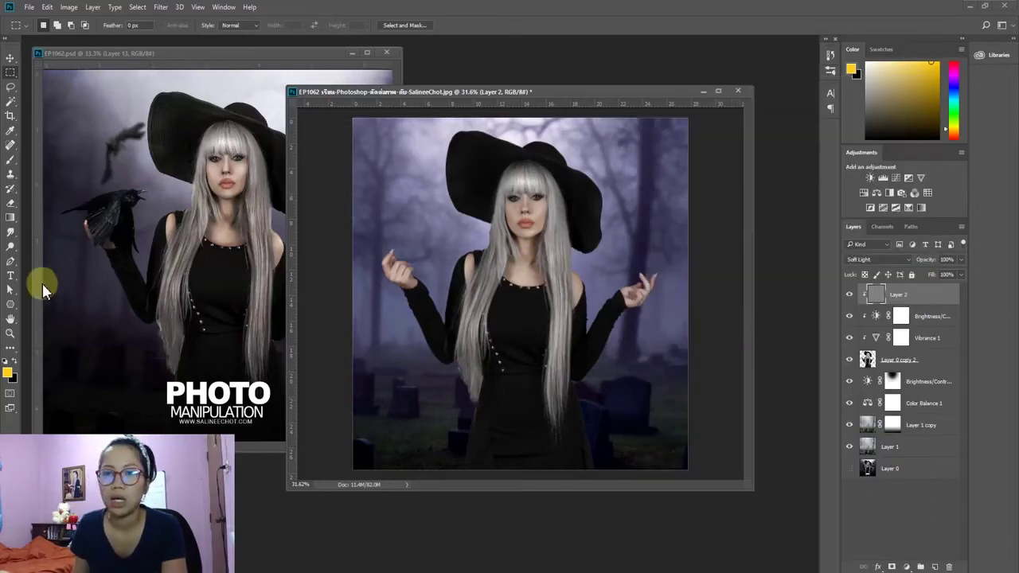
Step: Burn the hair and dress darker, then lighten the nose bridge and bangs
{"action": "left_click", "coordinate": [10, 249]}
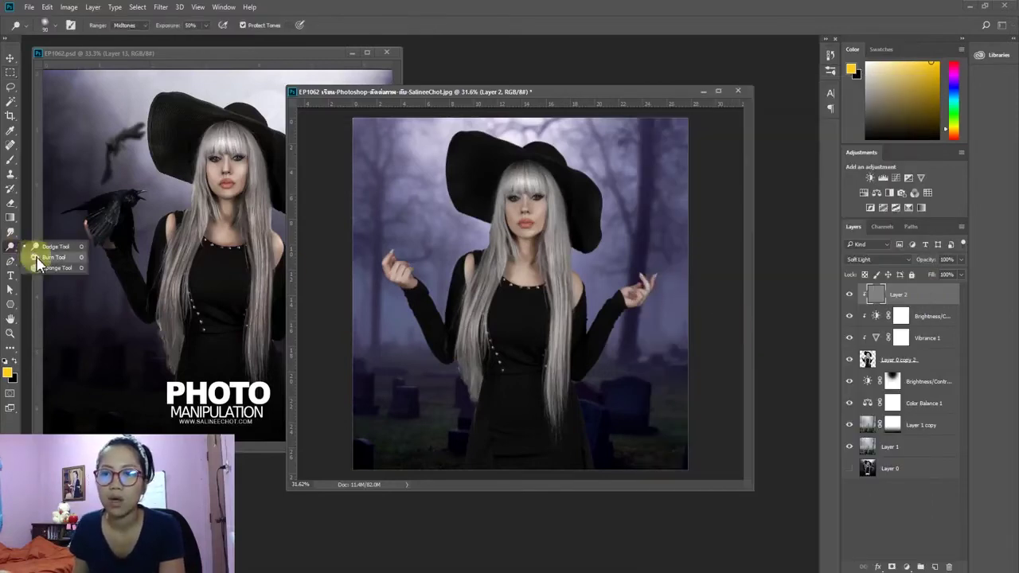
{"action": "left_click", "coordinate": [37, 258]}
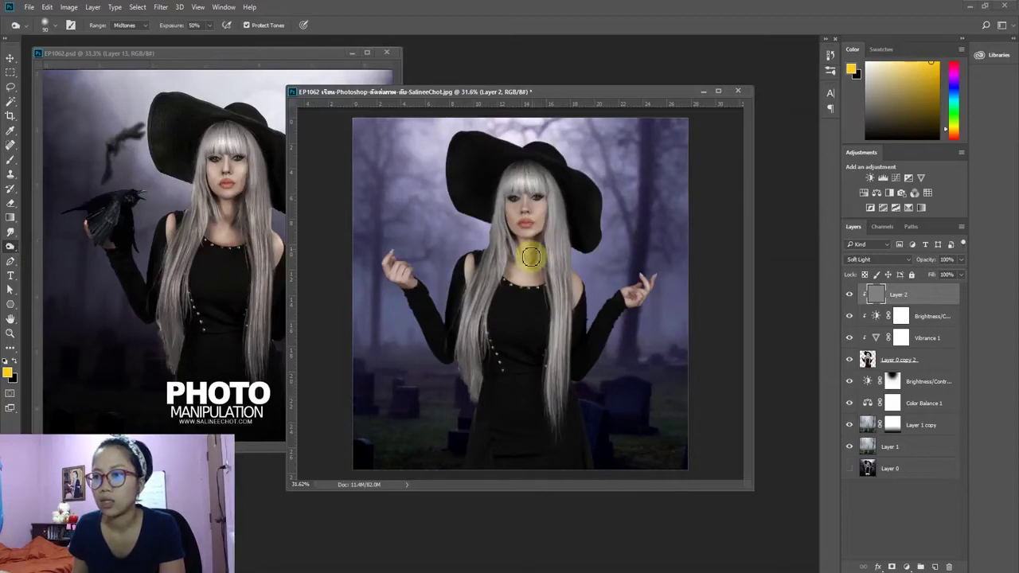
{"action": "mouse_move", "coordinate": [554, 302]}
{"action": "left_mouse_down"}
{"action": "mouse_move", "coordinate": [562, 285]}
{"action": "mouse_move", "coordinate": [539, 416]}
{"action": "mouse_move", "coordinate": [542, 353]}
{"action": "mouse_move", "coordinate": [483, 325]}
{"action": "mouse_move", "coordinate": [478, 398]}
{"action": "mouse_move", "coordinate": [467, 268]}
{"action": "mouse_move", "coordinate": [514, 250]}
{"action": "mouse_move", "coordinate": [505, 283]}
{"action": "mouse_move", "coordinate": [561, 279]}
{"action": "mouse_move", "coordinate": [568, 297]}
{"action": "mouse_move", "coordinate": [622, 310]}
{"action": "mouse_move", "coordinate": [625, 320]}
{"action": "mouse_move", "coordinate": [641, 302]}
{"action": "mouse_move", "coordinate": [637, 319]}
{"action": "mouse_move", "coordinate": [406, 312]}
{"action": "mouse_move", "coordinate": [455, 359]}
{"action": "mouse_move", "coordinate": [460, 417]}
{"action": "mouse_move", "coordinate": [471, 431]}
{"action": "left_mouse_up"}
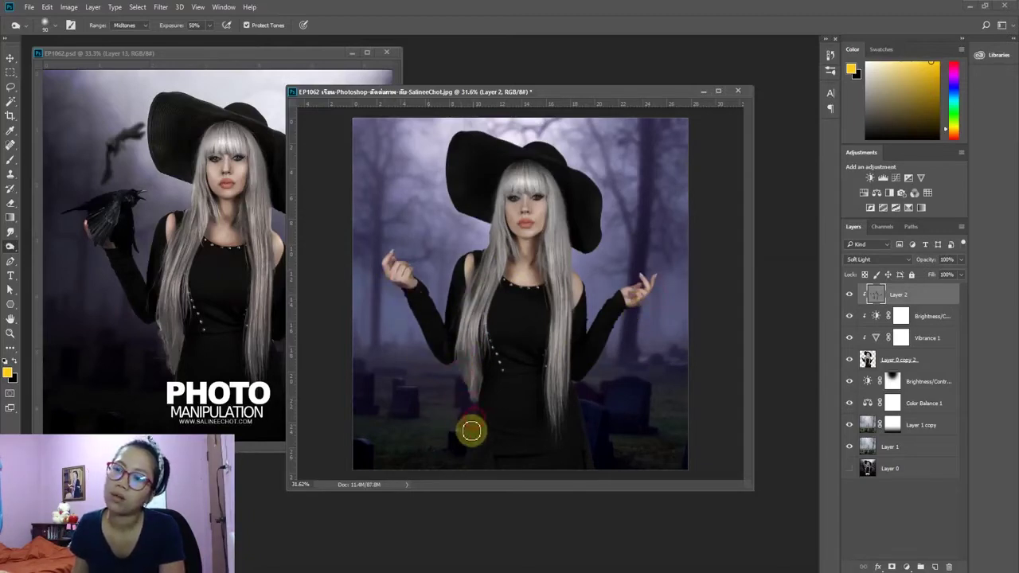
{"action": "scroll", "coordinate": [546, 209], "scroll_direction": "up", "scroll_amount": 3}
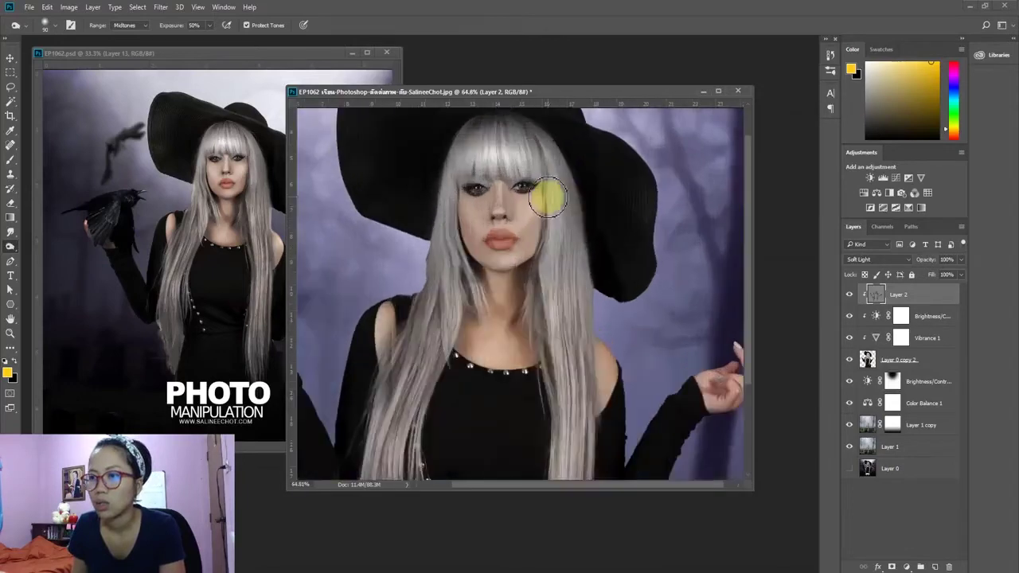
{"action": "scroll", "coordinate": [547, 198], "scroll_direction": "up", "scroll_amount": 2}
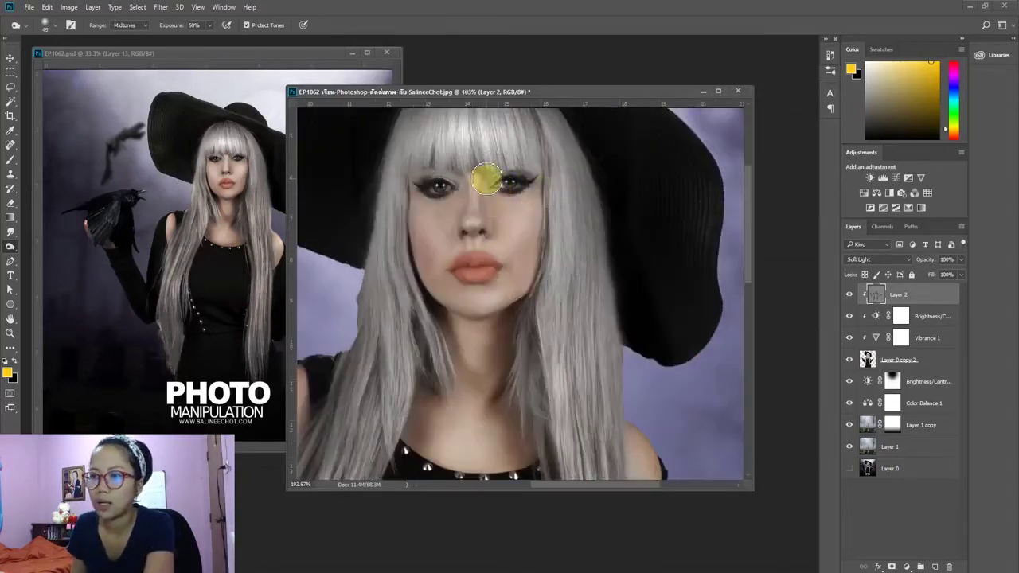
{"action": "mouse_move", "coordinate": [486, 180]}
{"action": "left_mouse_down"}
{"action": "mouse_move", "coordinate": [487, 220]}
{"action": "mouse_move", "coordinate": [454, 189]}
{"action": "mouse_move", "coordinate": [405, 170]}
{"action": "mouse_move", "coordinate": [410, 252]}
{"action": "mouse_move", "coordinate": [430, 308]}
{"action": "left_mouse_up"}
{"action": "mouse_move", "coordinate": [409, 178]}
{"action": "left_mouse_down"}
{"action": "mouse_move", "coordinate": [446, 145]}
{"action": "mouse_move", "coordinate": [539, 166]}
{"action": "mouse_move", "coordinate": [546, 200]}
{"action": "mouse_move", "coordinate": [549, 280]}
{"action": "mouse_move", "coordinate": [531, 266]}
{"action": "mouse_move", "coordinate": [537, 241]}
{"action": "mouse_move", "coordinate": [462, 320]}
{"action": "mouse_move", "coordinate": [455, 359]}
{"action": "mouse_move", "coordinate": [400, 210]}
{"action": "mouse_move", "coordinate": [434, 305]}
{"action": "left_mouse_up"}
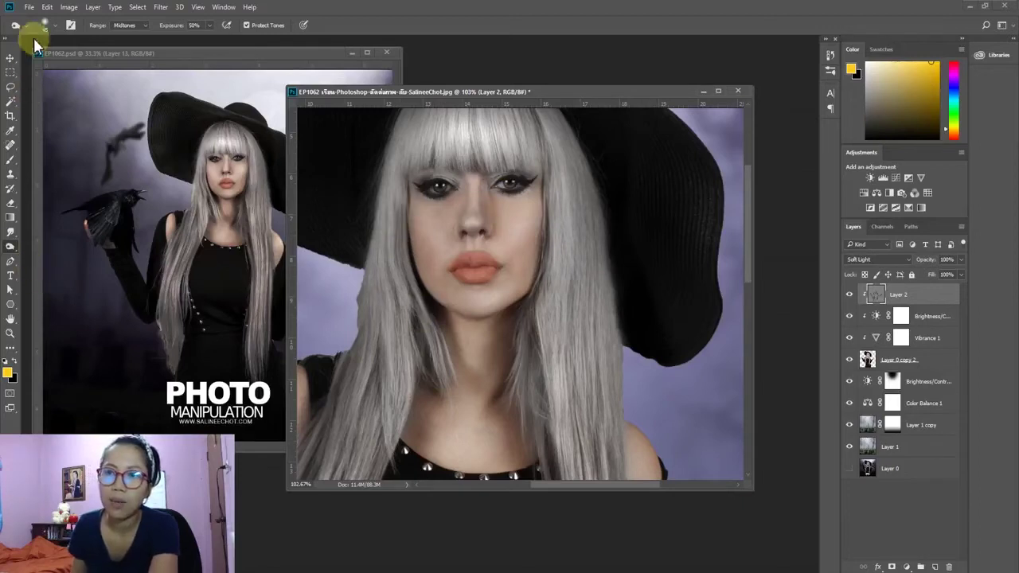
Step: With a size-40 Burn brush, shade the nose, lips, cheeks, neck, shoulder and raised left hand
{"action": "right_click", "coordinate": [10, 239]}
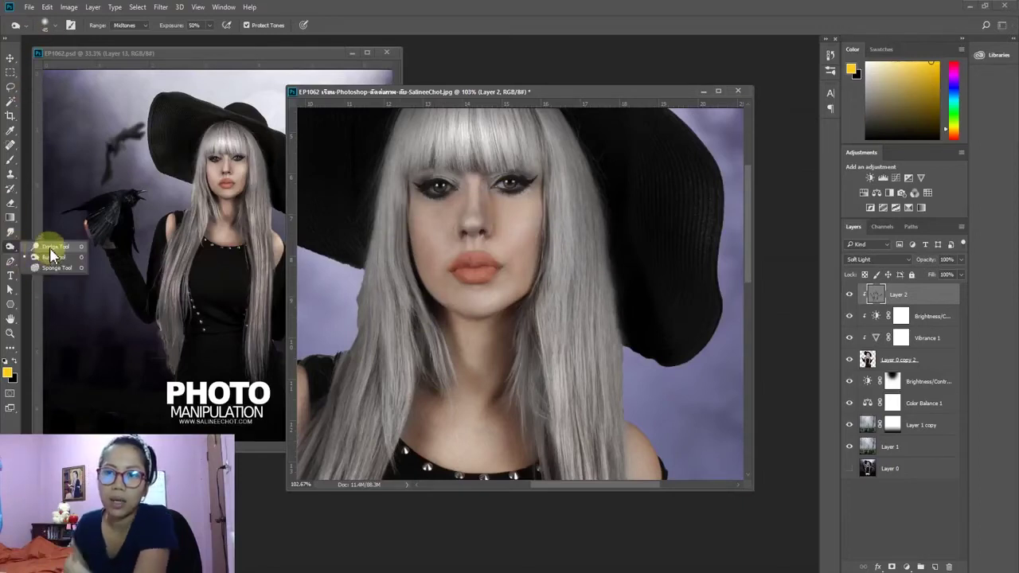
{"action": "left_click", "coordinate": [50, 249]}
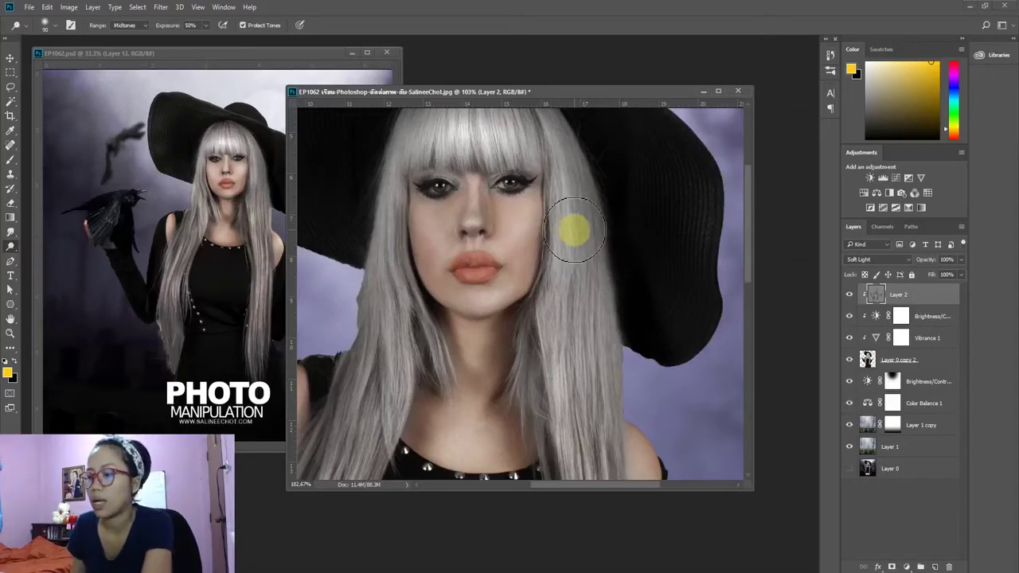
{"action": "key", "text": "bracketleft"}
{"action": "key", "text": "bracketleft"}
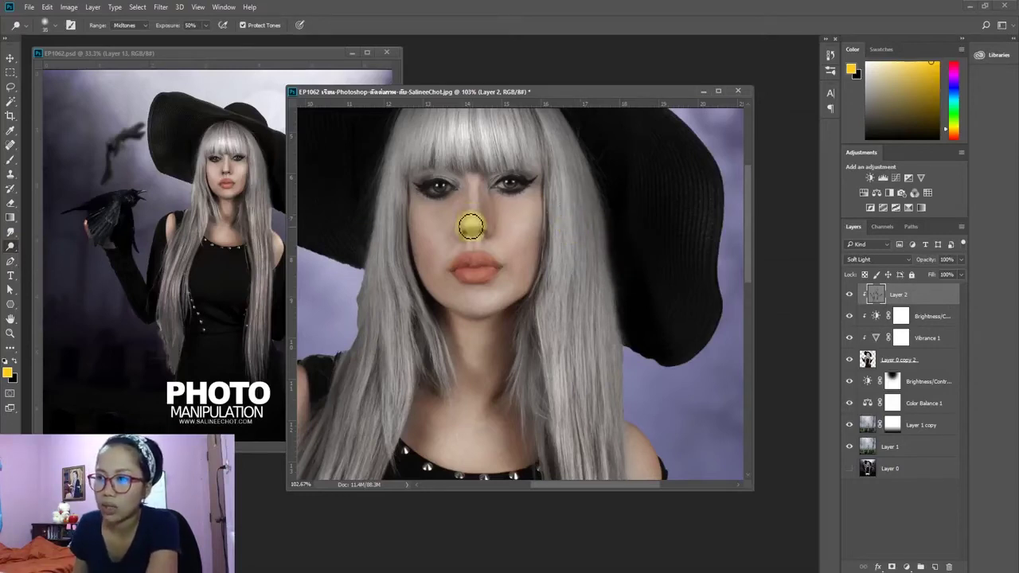
{"action": "mouse_move", "coordinate": [470, 170]}
{"action": "left_mouse_down"}
{"action": "mouse_move", "coordinate": [469, 260]}
{"action": "mouse_move", "coordinate": [446, 266]}
{"action": "left_mouse_up"}
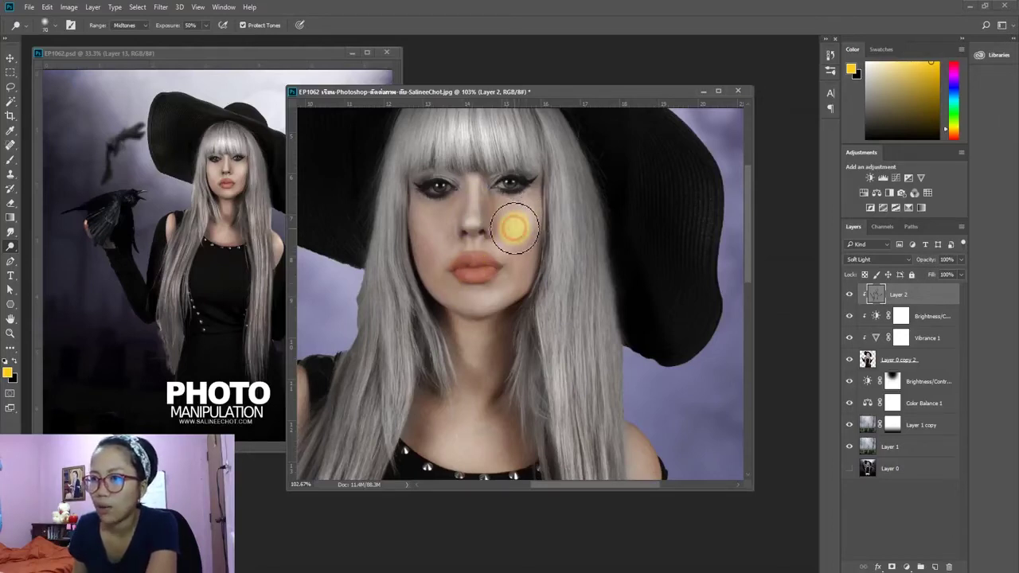
{"action": "left_click_drag", "start_coordinate": [526, 218], "coordinate": [528, 212]}
{"action": "left_click_drag", "start_coordinate": [423, 225], "coordinate": [444, 246]}
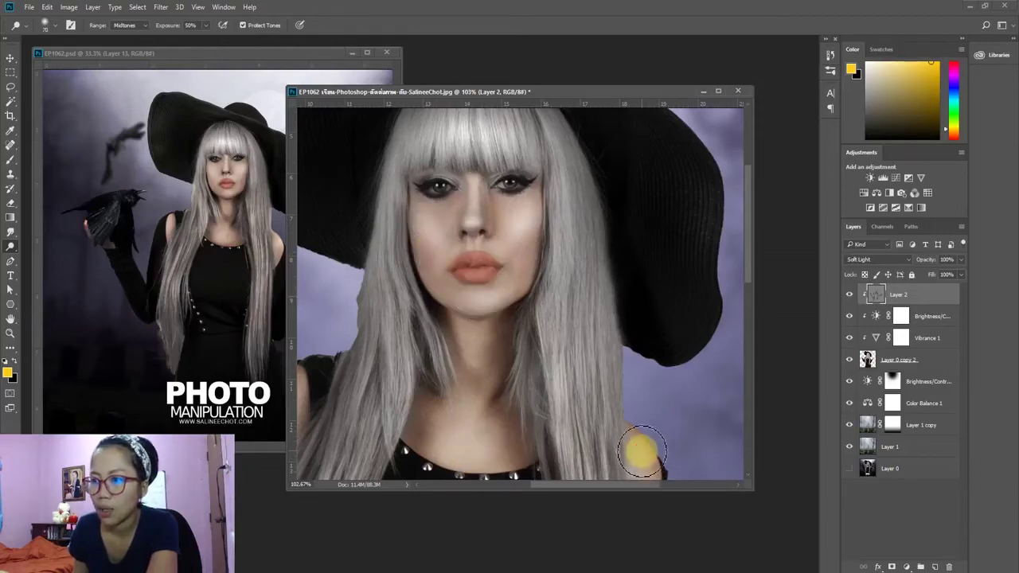
{"action": "left_click_drag", "start_coordinate": [644, 450], "coordinate": [646, 447]}
{"action": "key", "text": "ctrl+0"}
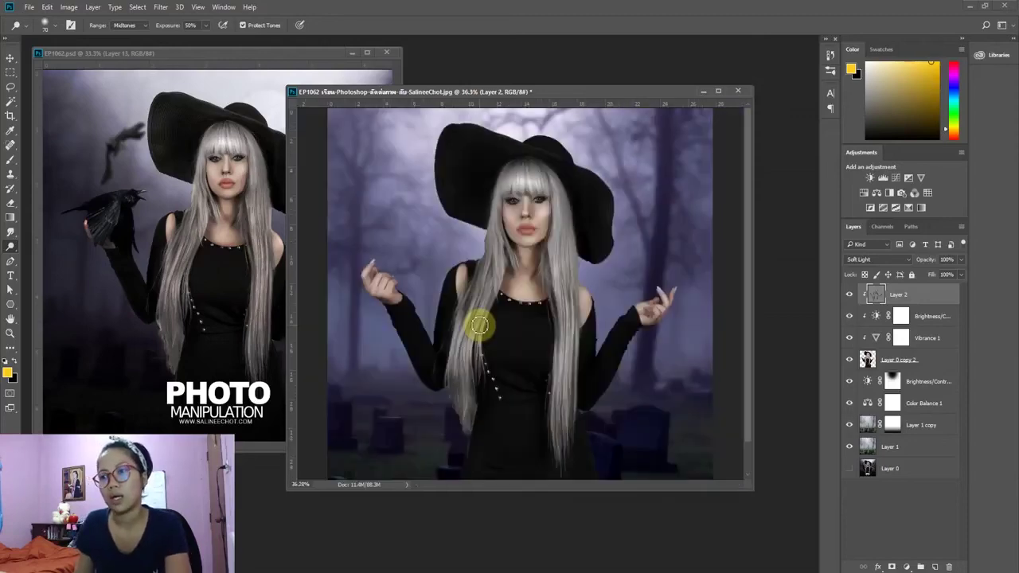
{"action": "mouse_move", "coordinate": [391, 317]}
{"action": "left_mouse_down"}
{"action": "mouse_move", "coordinate": [403, 293]}
{"action": "mouse_move", "coordinate": [383, 288]}
{"action": "left_mouse_up"}
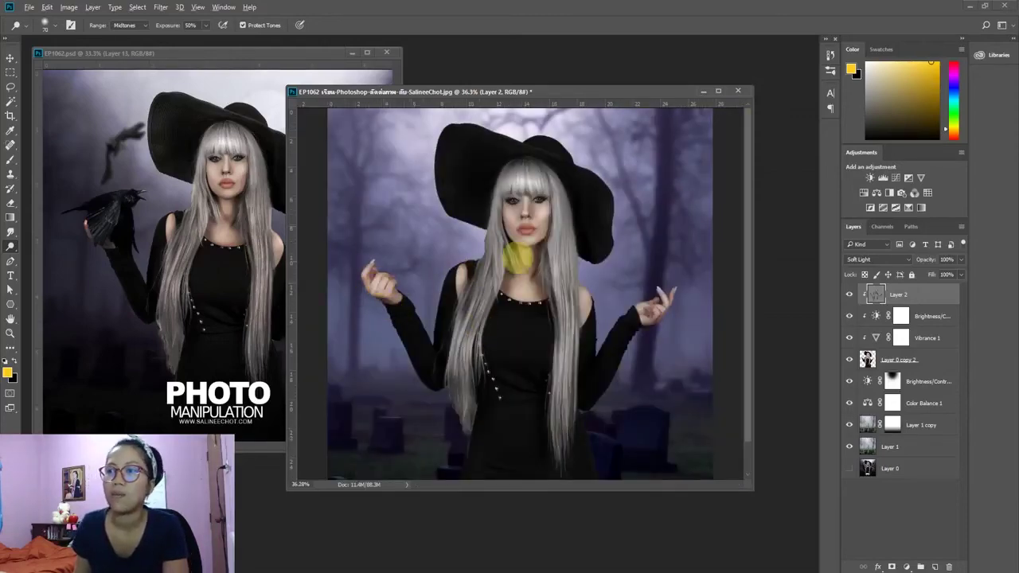
{"action": "scroll", "coordinate": [516, 213], "scroll_direction": "down", "scroll_amount": 1}
{"action": "scroll", "coordinate": [516, 213], "scroll_direction": "up", "scroll_amount": 1}
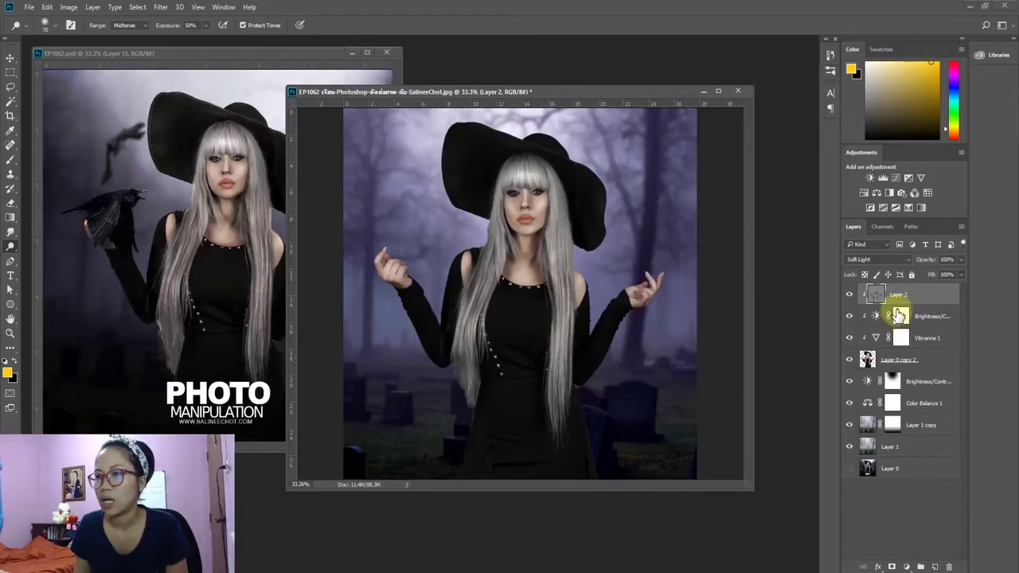
Step: Add a Levels adjustment at 3, 0.68, 255 and move Levels 1 to the top of the stack
{"action": "left_click", "coordinate": [939, 385]}
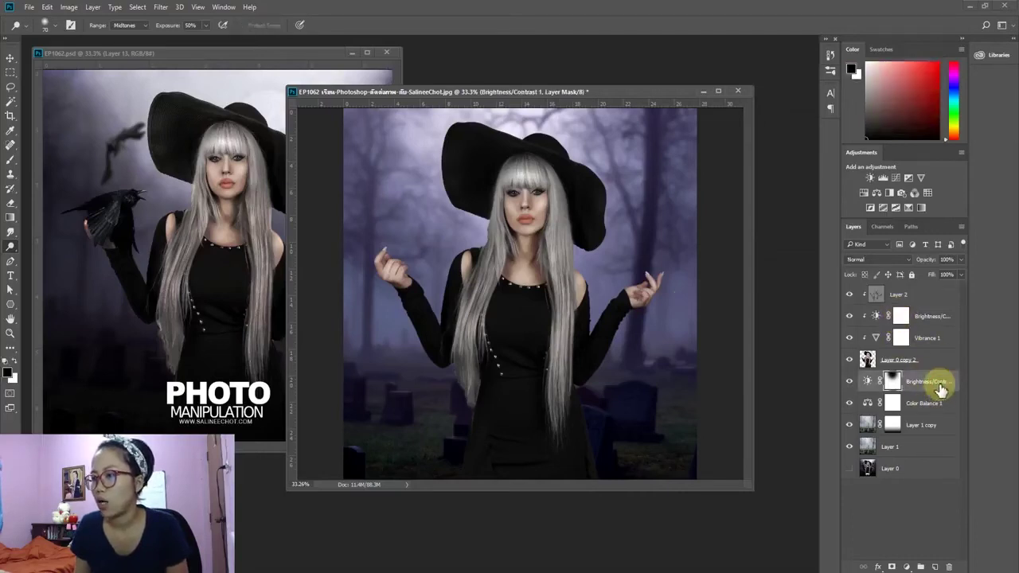
{"action": "left_click", "coordinate": [907, 566]}
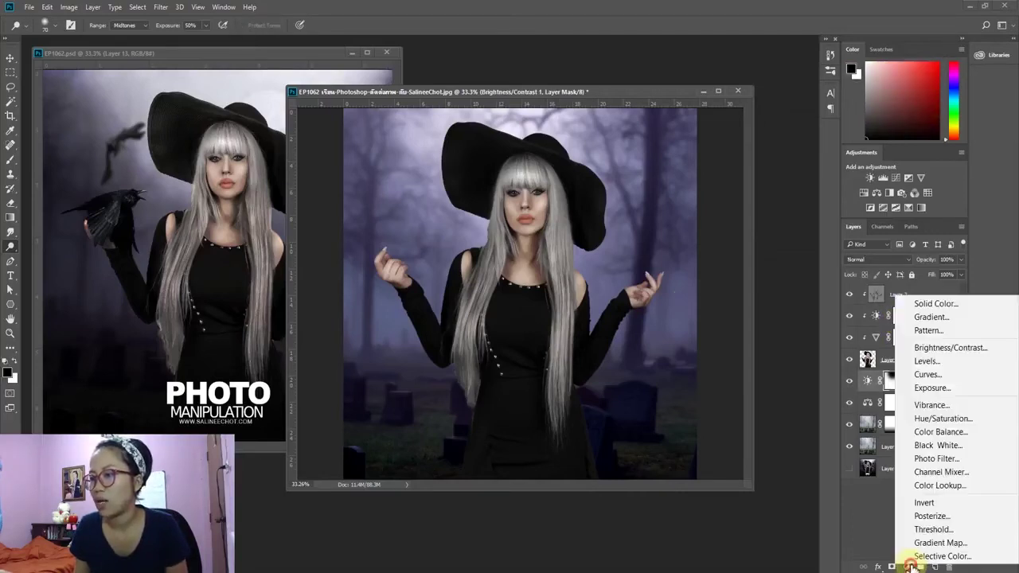
{"action": "left_click", "coordinate": [935, 362]}
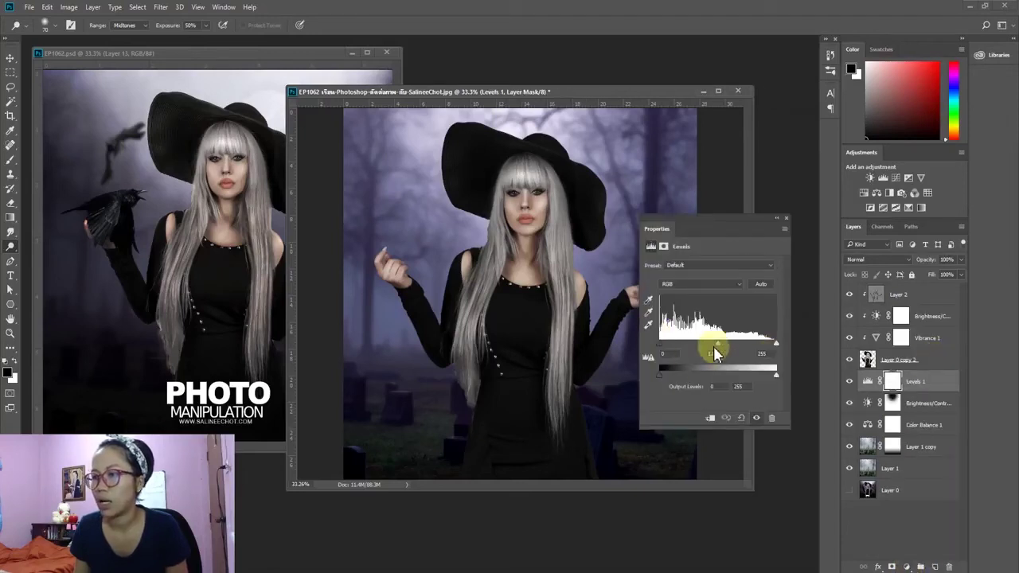
{"action": "left_click_drag", "start_coordinate": [712, 350], "coordinate": [731, 348]}
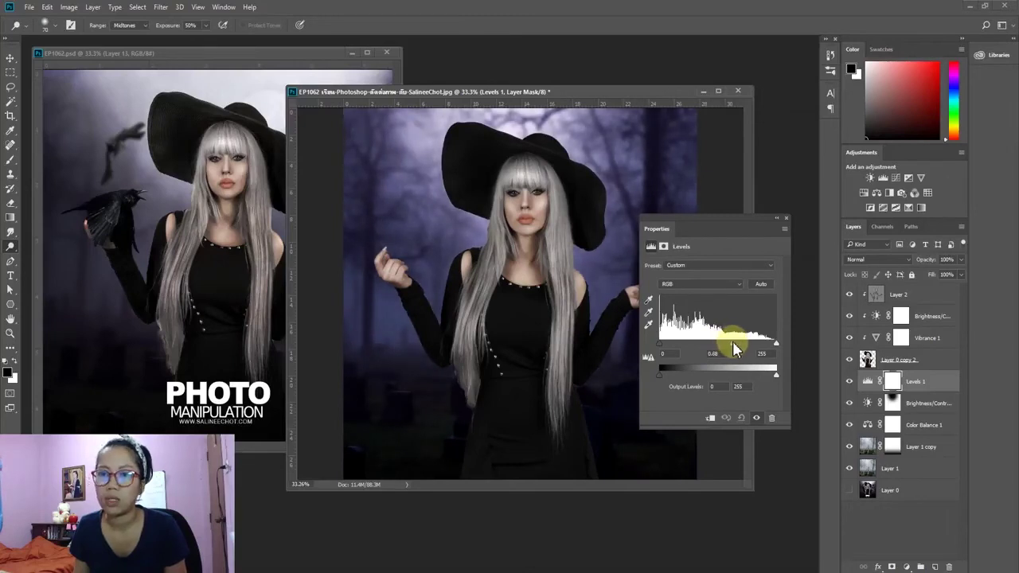
{"action": "mouse_move", "coordinate": [662, 349]}
{"action": "left_mouse_down"}
{"action": "mouse_move", "coordinate": [675, 351]}
{"action": "mouse_move", "coordinate": [660, 347]}
{"action": "left_mouse_up"}
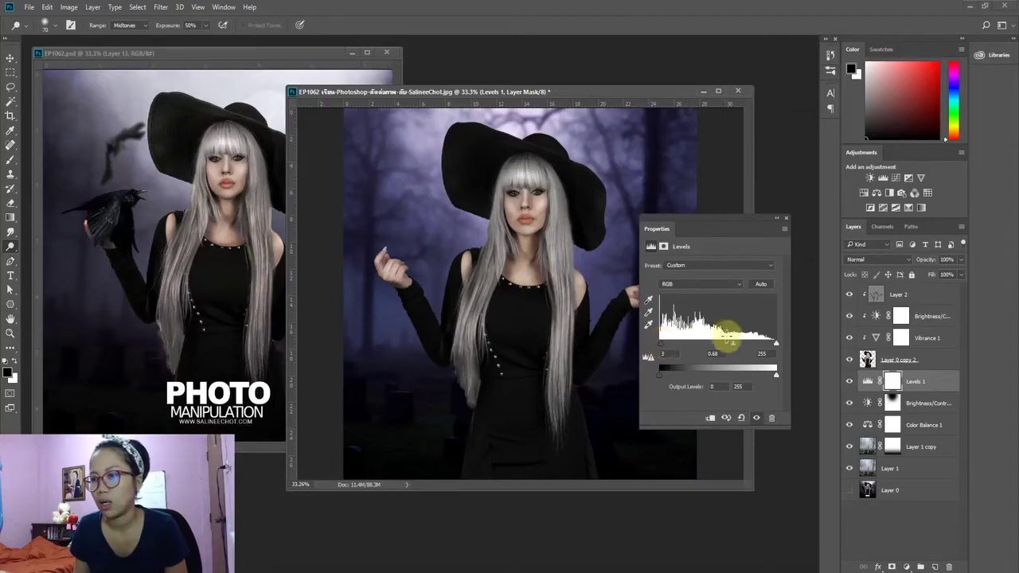
{"action": "left_click_drag", "start_coordinate": [772, 351], "coordinate": [782, 351]}
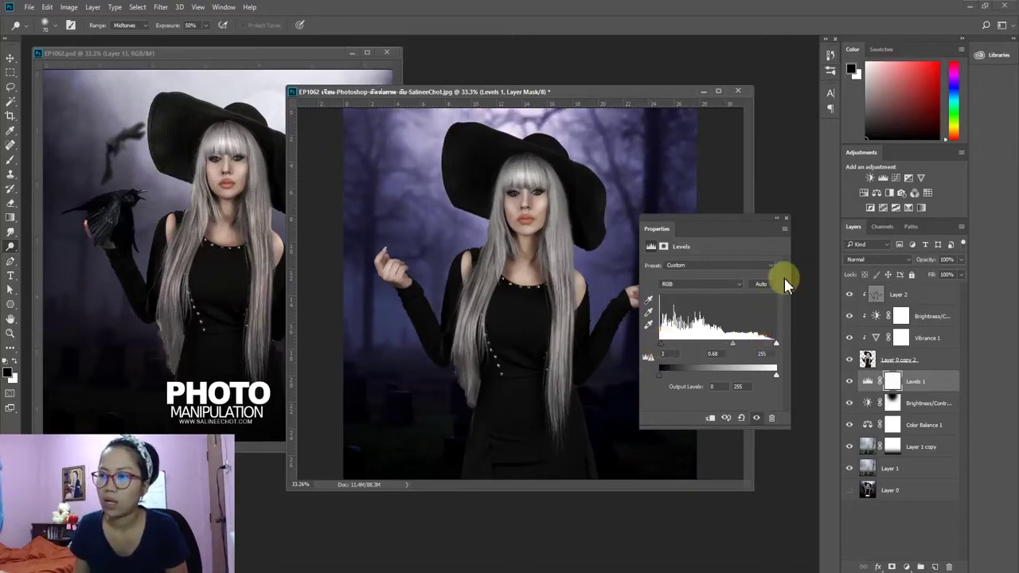
{"action": "left_click", "coordinate": [785, 217]}
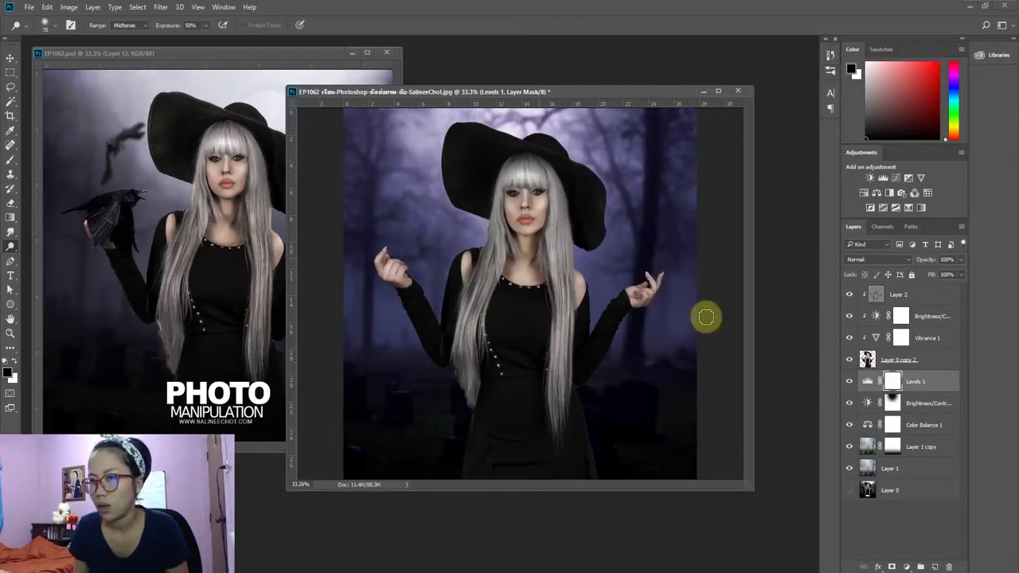
{"action": "left_click_drag", "start_coordinate": [921, 299], "coordinate": [921, 289]}
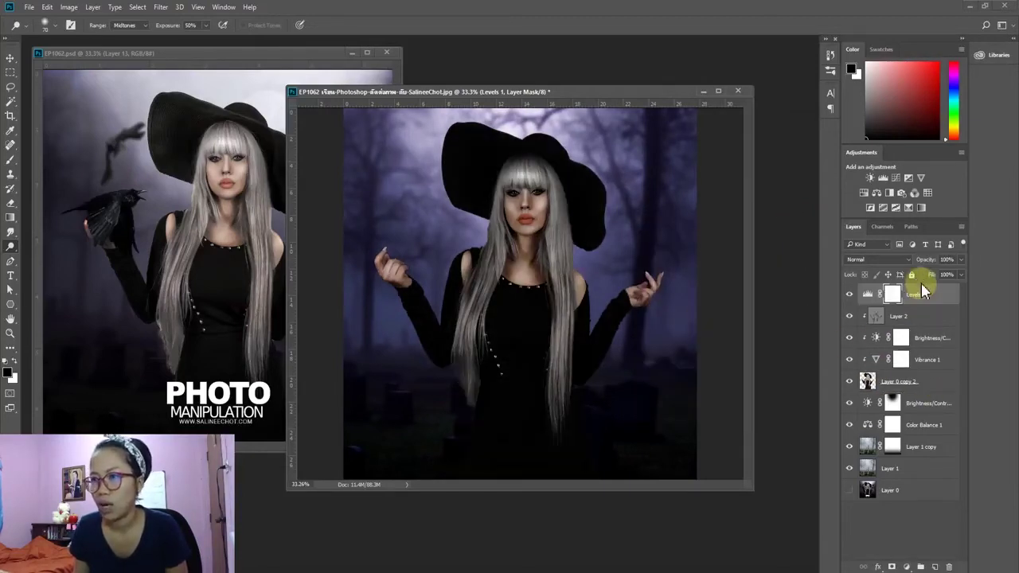
Step: Paint the Levels 1 mask over the face and hat with a soft round brush at 51% opacity
{"action": "left_click", "coordinate": [893, 297]}
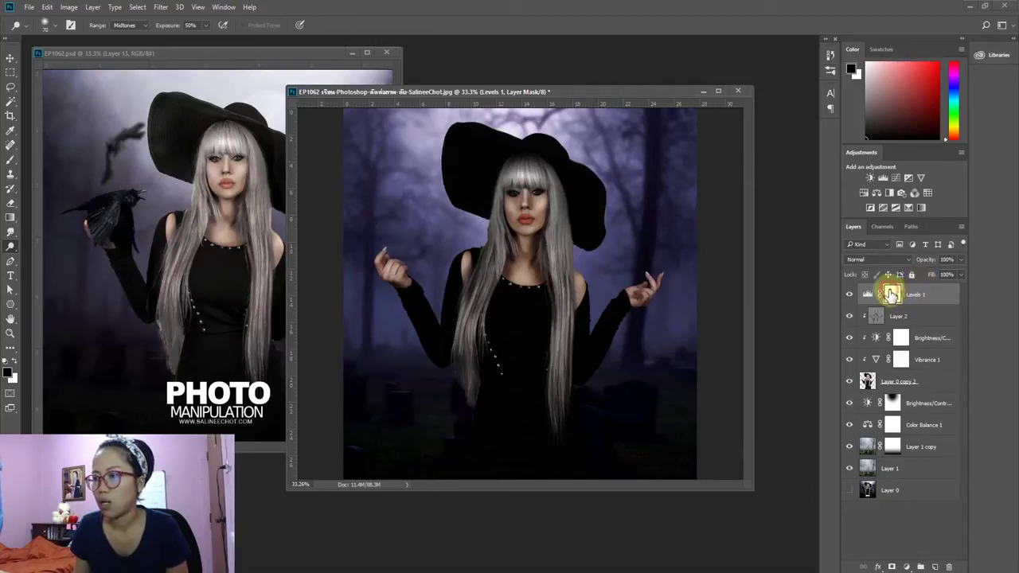
{"action": "left_click", "coordinate": [9, 164]}
{"action": "left_click", "coordinate": [46, 23]}
{"action": "left_click", "coordinate": [42, 104]}
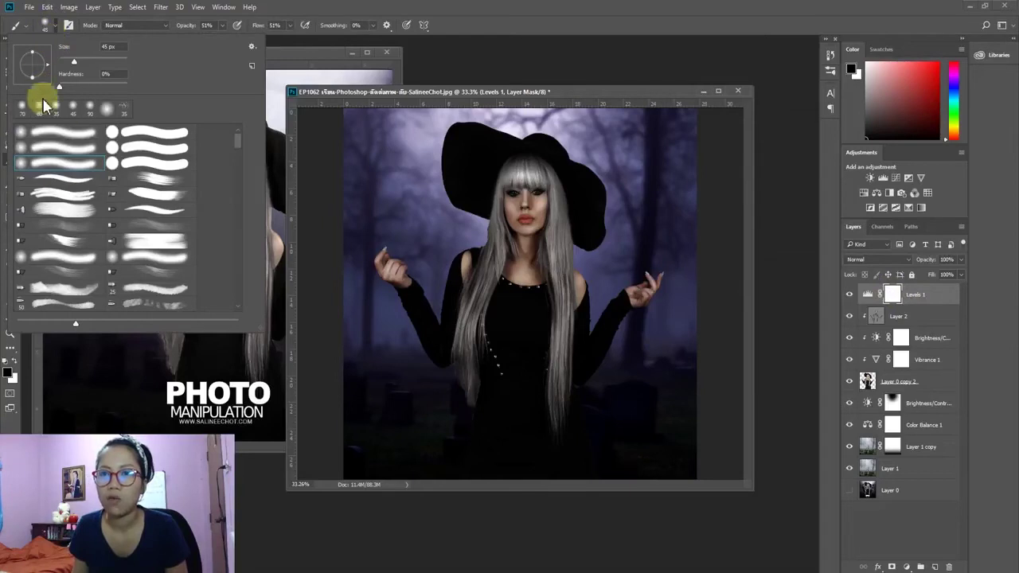
{"action": "double_click", "coordinate": [103, 106]}
{"action": "left_click_drag", "start_coordinate": [505, 228], "coordinate": [507, 201]}
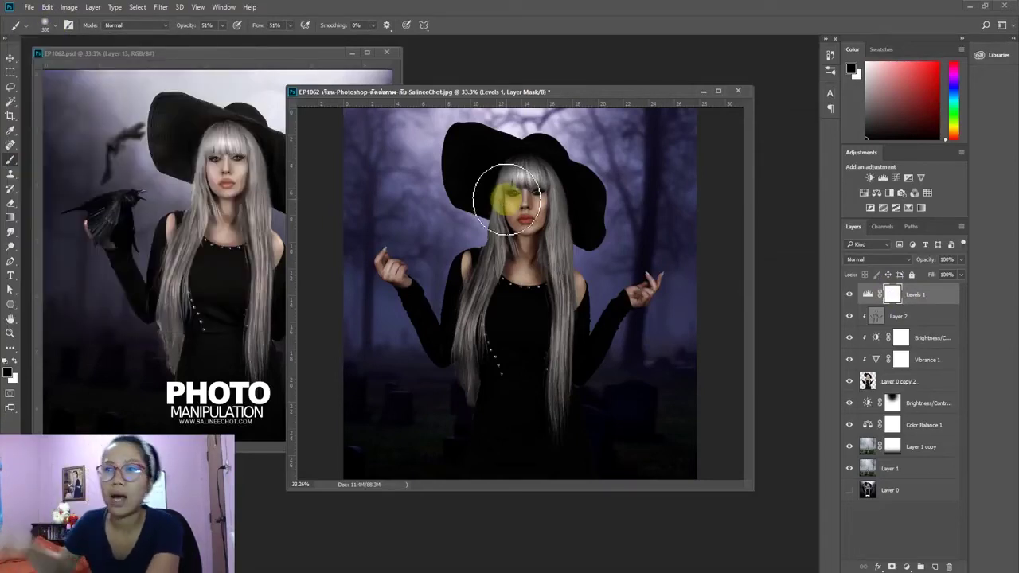
{"action": "left_click", "coordinate": [206, 25]}
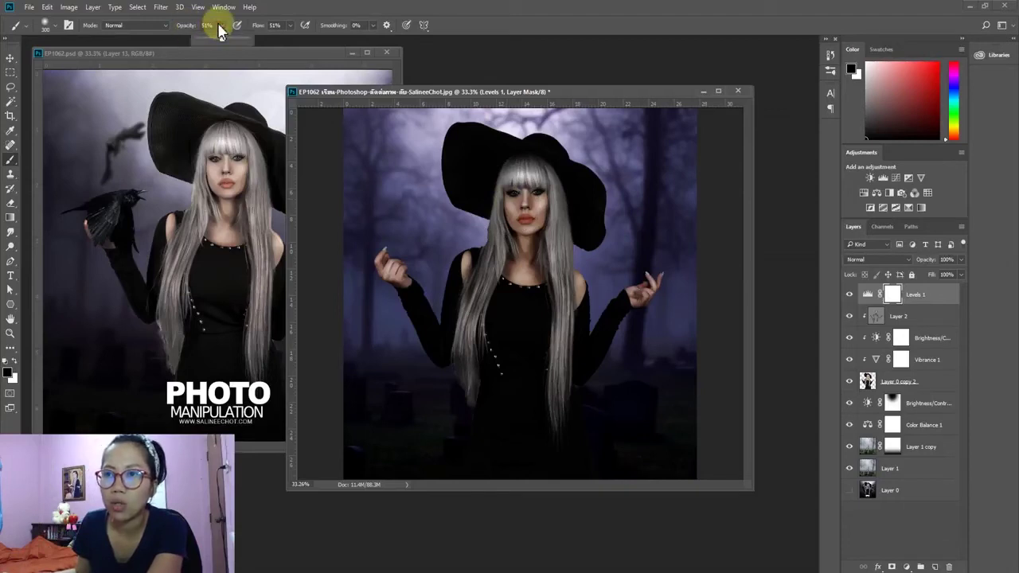
{"action": "left_click", "coordinate": [522, 199]}
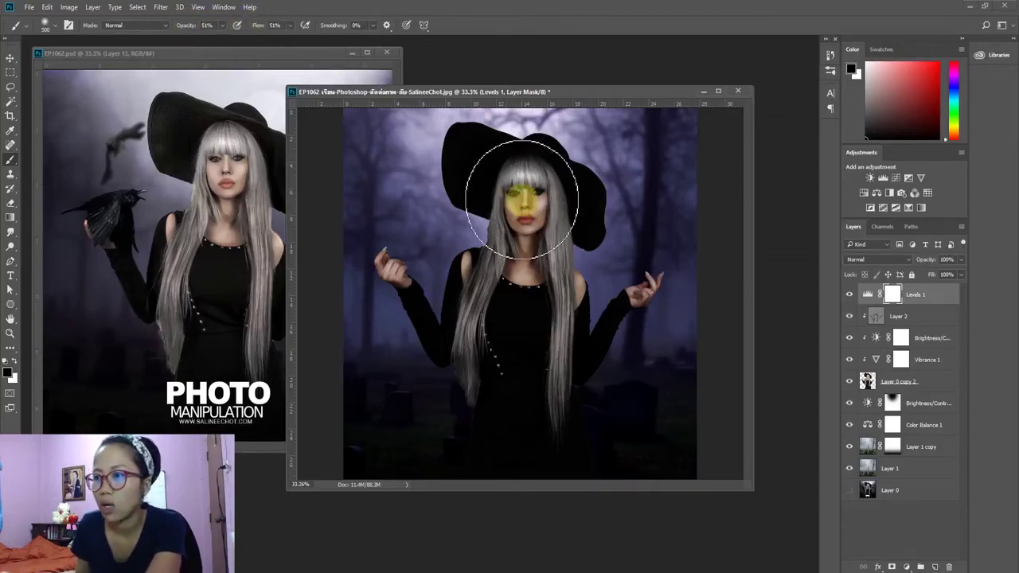
{"action": "mouse_move", "coordinate": [522, 199]}
{"action": "left_mouse_down"}
{"action": "mouse_move", "coordinate": [443, 289]}
{"action": "mouse_move", "coordinate": [489, 273]}
{"action": "mouse_move", "coordinate": [528, 220]}
{"action": "mouse_move", "coordinate": [557, 285]}
{"action": "mouse_move", "coordinate": [546, 225]}
{"action": "mouse_move", "coordinate": [450, 114]}
{"action": "mouse_move", "coordinate": [555, 159]}
{"action": "mouse_move", "coordinate": [535, 213]}
{"action": "mouse_move", "coordinate": [459, 191]}
{"action": "mouse_move", "coordinate": [536, 146]}
{"action": "mouse_move", "coordinate": [489, 263]}
{"action": "mouse_move", "coordinate": [560, 278]}
{"action": "mouse_move", "coordinate": [586, 154]}
{"action": "mouse_move", "coordinate": [578, 164]}
{"action": "mouse_move", "coordinate": [558, 135]}
{"action": "mouse_move", "coordinate": [541, 167]}
{"action": "left_mouse_up"}
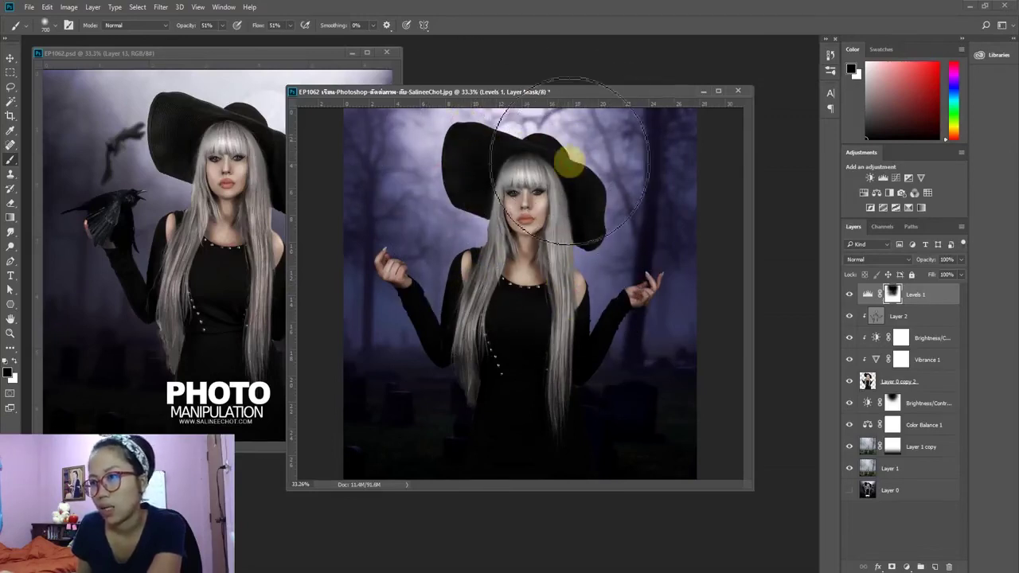
{"action": "left_click", "coordinate": [915, 400]}
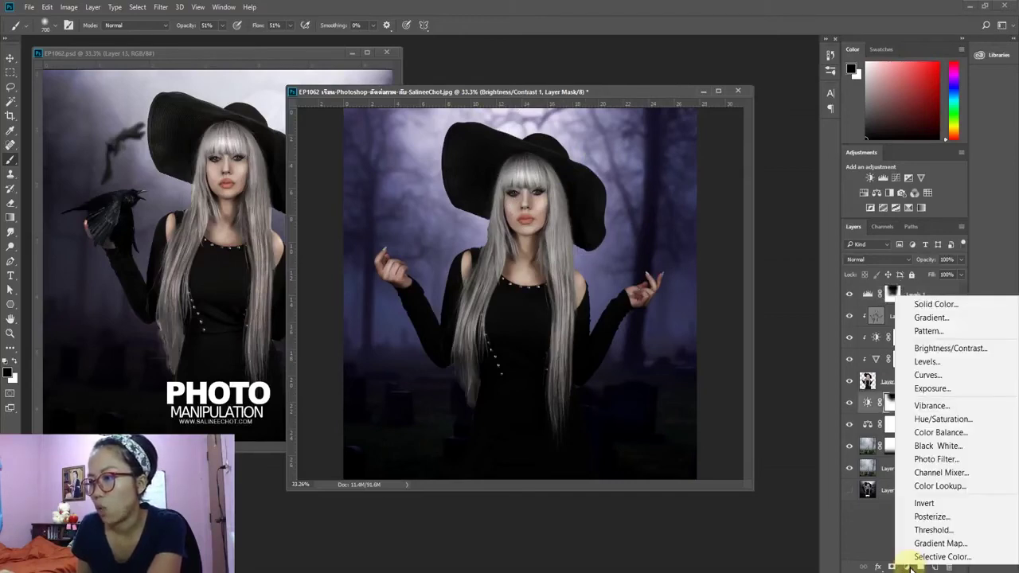
Step: Create a Vibrance 2 adjustment at -24 to mute the cemetery background
{"action": "left_click", "coordinate": [930, 406]}
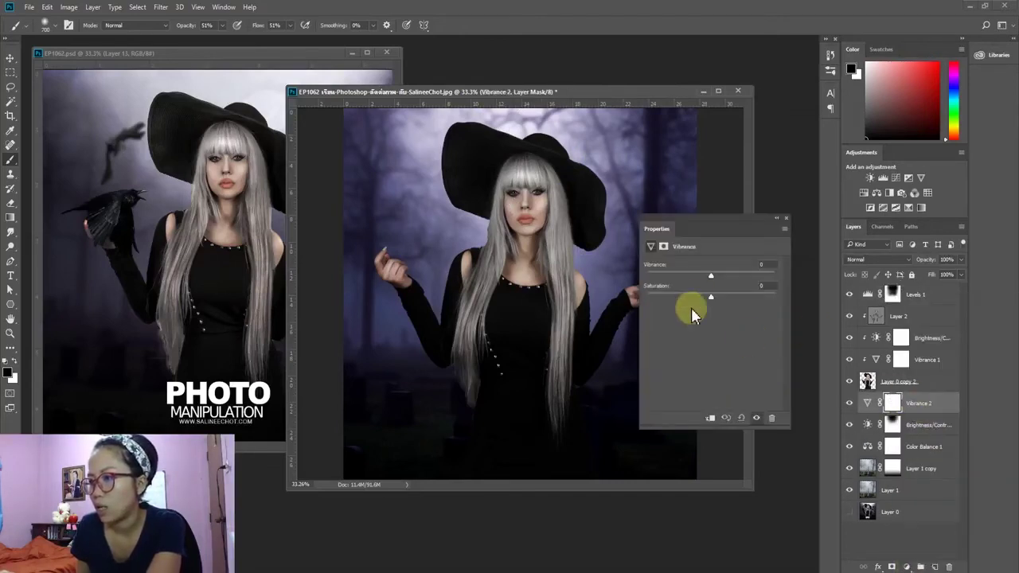
{"action": "mouse_move", "coordinate": [707, 280]}
{"action": "left_mouse_down"}
{"action": "mouse_move", "coordinate": [711, 273]}
{"action": "mouse_move", "coordinate": [697, 279]}
{"action": "left_mouse_up"}
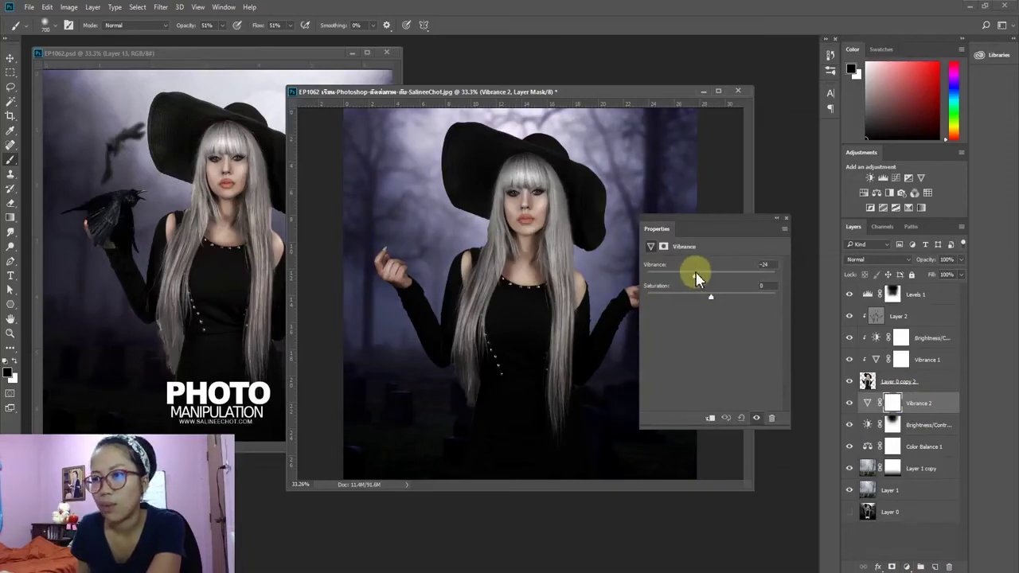
{"action": "left_click", "coordinate": [786, 218]}
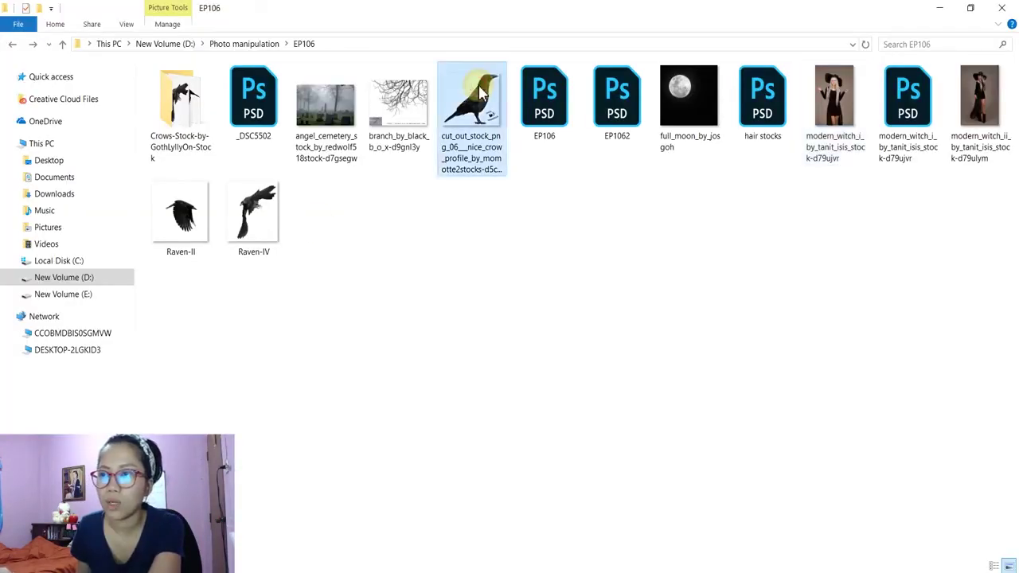
Step: Drag Raven-II.png from the EP106 folder into Photoshop to open it as its own document
{"action": "mouse_move", "coordinate": [203, 210]}
{"action": "left_mouse_down"}
{"action": "mouse_move", "coordinate": [238, 505]}
{"action": "mouse_move", "coordinate": [310, 569]}
{"action": "left_mouse_up"}
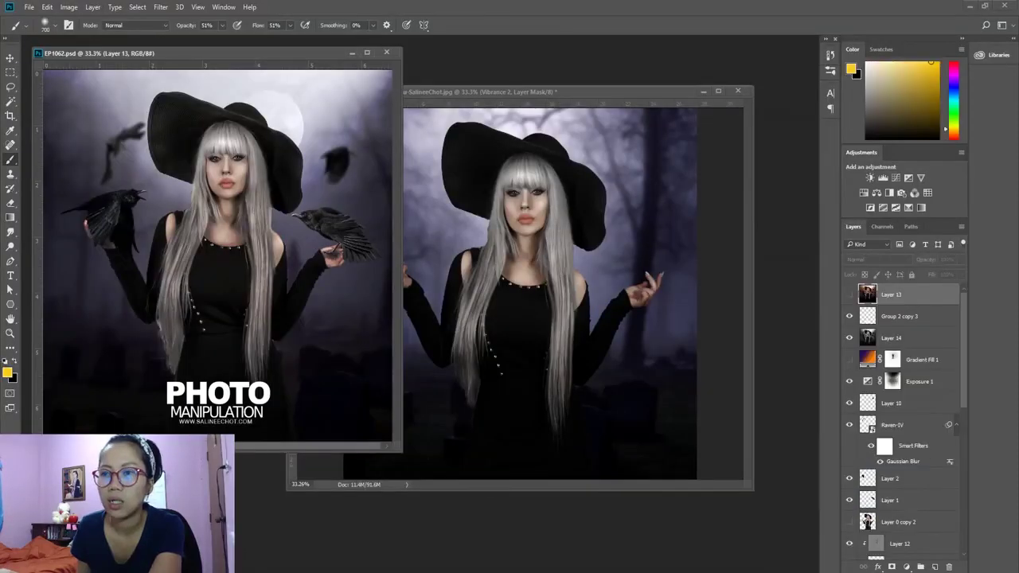
{"action": "mouse_move", "coordinate": [350, 525]}
{"action": "left_mouse_down"}
{"action": "mouse_move", "coordinate": [75, 41]}
{"action": "mouse_move", "coordinate": [64, 155]}
{"action": "left_mouse_up"}
Step: Copy the Raven-II crow into the witch composite and shrink it onto her raised left hand
{"action": "left_click", "coordinate": [386, 52]}
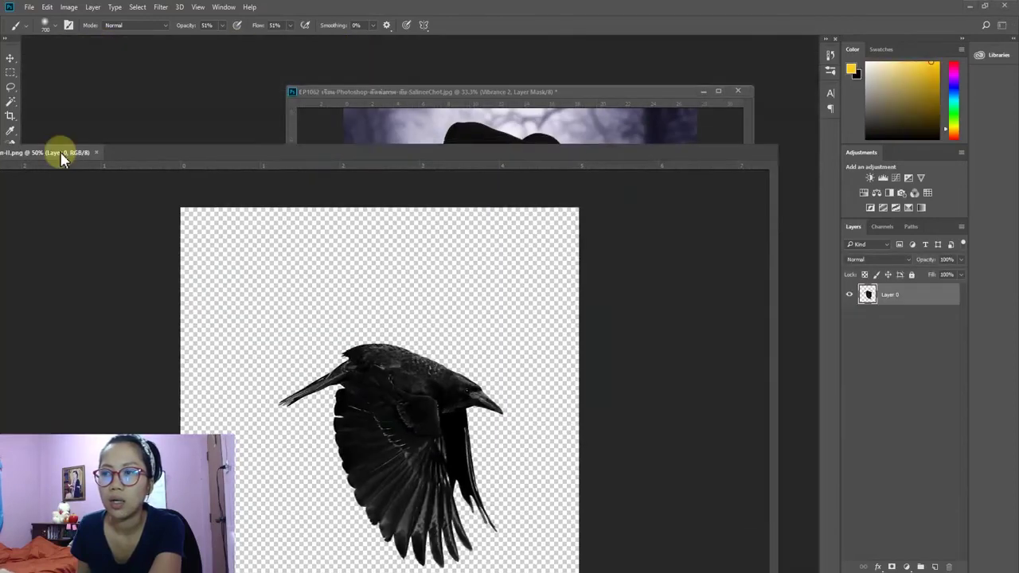
{"action": "key", "text": "v"}
{"action": "left_click_drag", "start_coordinate": [164, 343], "coordinate": [489, 205]}
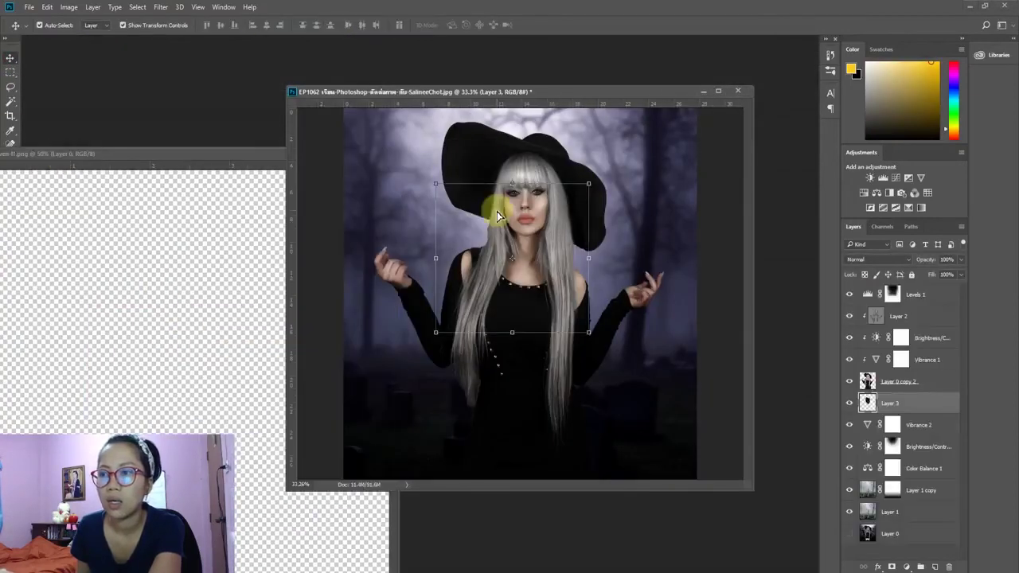
{"action": "left_click", "coordinate": [588, 184]}
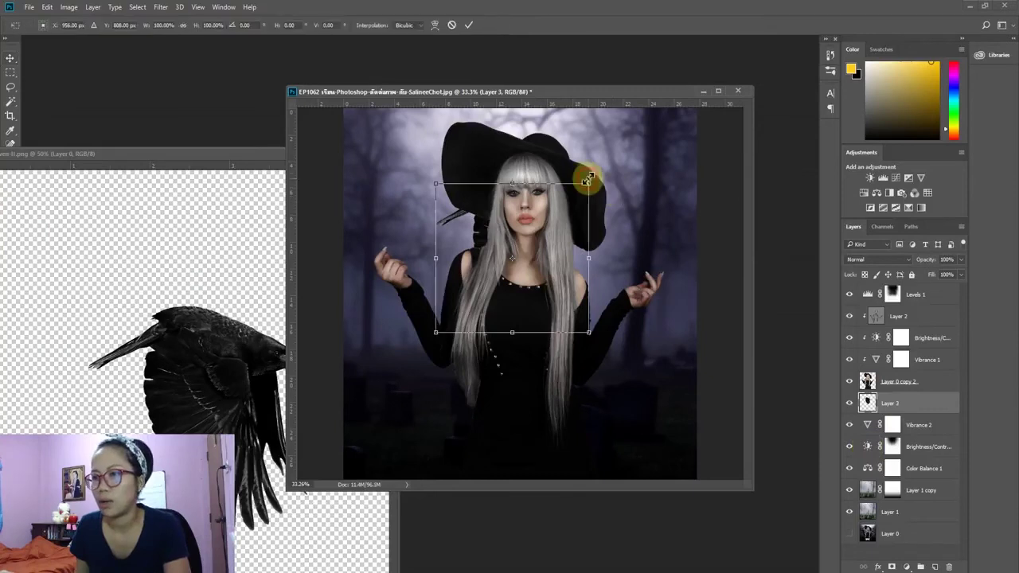
{"action": "mouse_move", "coordinate": [545, 202]}
{"action": "left_mouse_down"}
{"action": "mouse_move", "coordinate": [449, 193]}
{"action": "mouse_move", "coordinate": [432, 236]}
{"action": "mouse_move", "coordinate": [412, 240]}
{"action": "left_mouse_up"}
{"action": "left_click", "coordinate": [475, 32]}
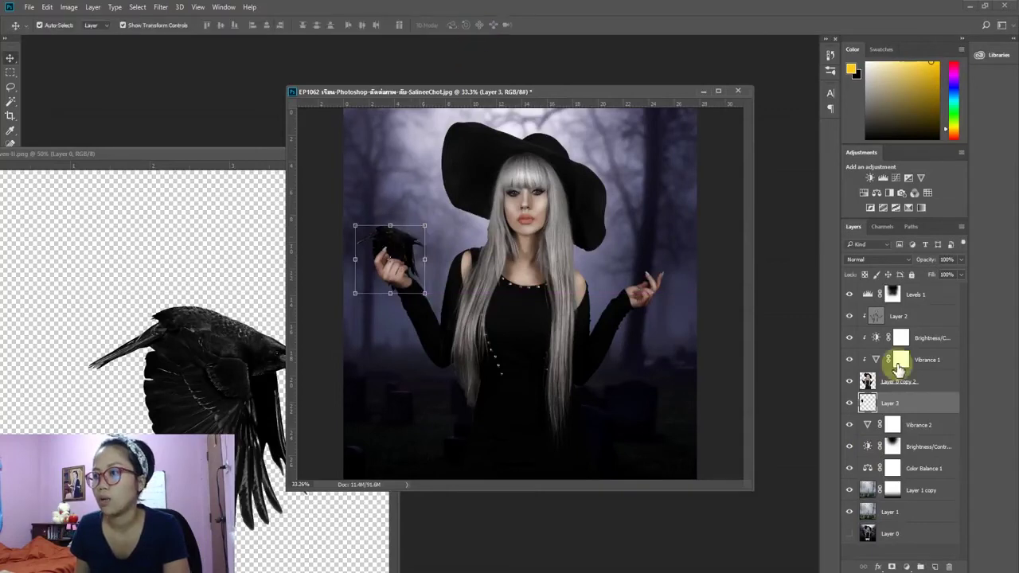
Step: Move the crow's Layer 3 to the top of the stack and close the Raven-II document
{"action": "left_click_drag", "start_coordinate": [893, 400], "coordinate": [916, 291]}
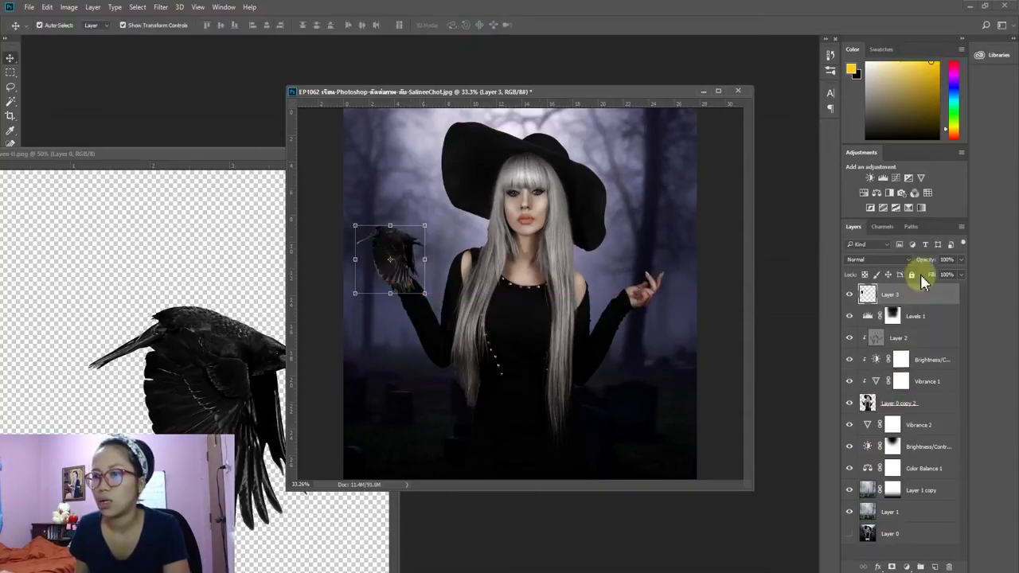
{"action": "left_click", "coordinate": [180, 246]}
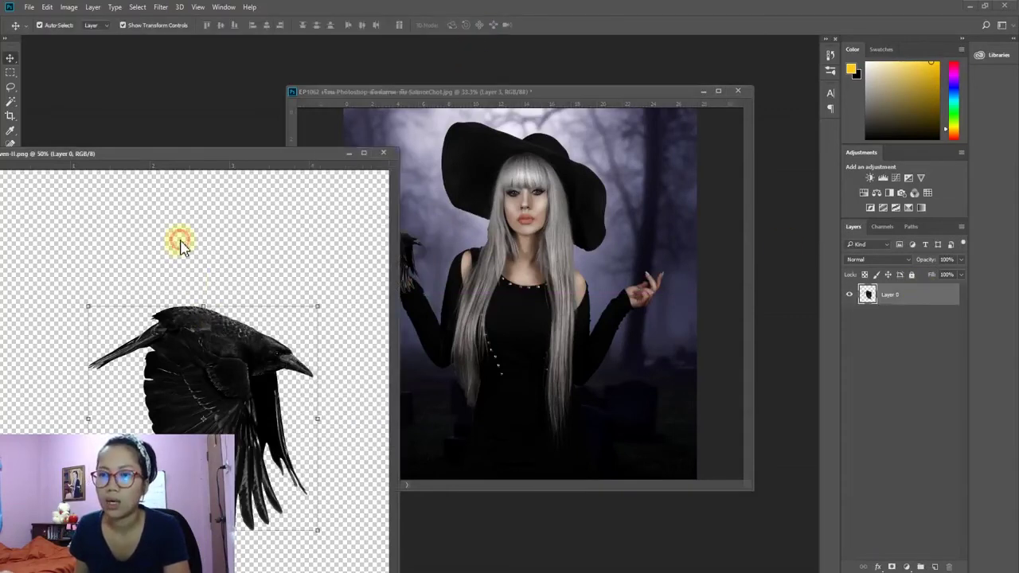
{"action": "left_click", "coordinate": [382, 153]}
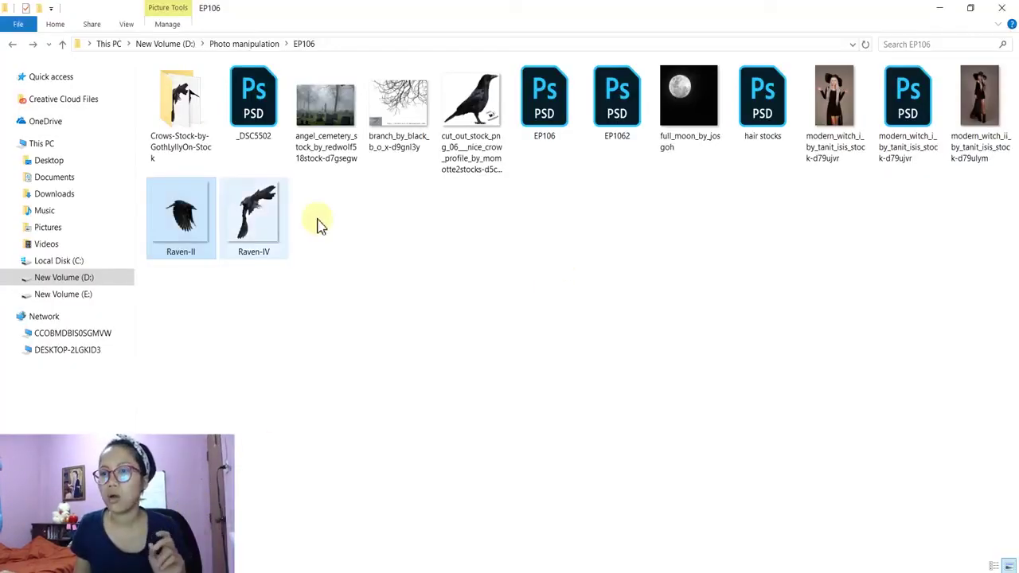
Step: Drag Raven-IV.png from the EP106 folder into Photoshop to open it
{"action": "mouse_move", "coordinate": [253, 211]}
{"action": "left_mouse_down"}
{"action": "mouse_move", "coordinate": [215, 510]}
{"action": "mouse_move", "coordinate": [310, 569]}
{"action": "mouse_move", "coordinate": [398, 262]}
{"action": "left_mouse_up"}
{"action": "mouse_move", "coordinate": [80, 45]}
{"action": "left_mouse_down"}
{"action": "mouse_move", "coordinate": [225, 353]}
{"action": "mouse_move", "coordinate": [675, 211]}
{"action": "mouse_move", "coordinate": [648, 211]}
{"action": "mouse_move", "coordinate": [625, 171]}
{"action": "mouse_move", "coordinate": [648, 148]}
{"action": "mouse_move", "coordinate": [618, 154]}
{"action": "left_mouse_up"}
Step: Place the Raven-IV bird by the hat's right brim below Color Balance 1, shrunk to about 73%
{"action": "left_click", "coordinate": [470, 26]}
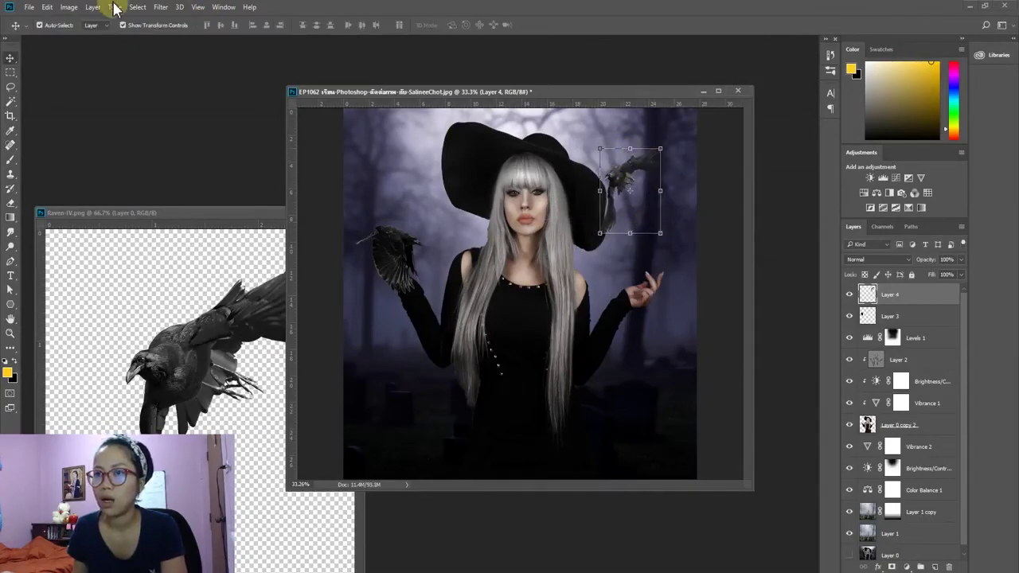
{"action": "left_click", "coordinate": [160, 7]}
{"action": "left_click", "coordinate": [246, 56]}
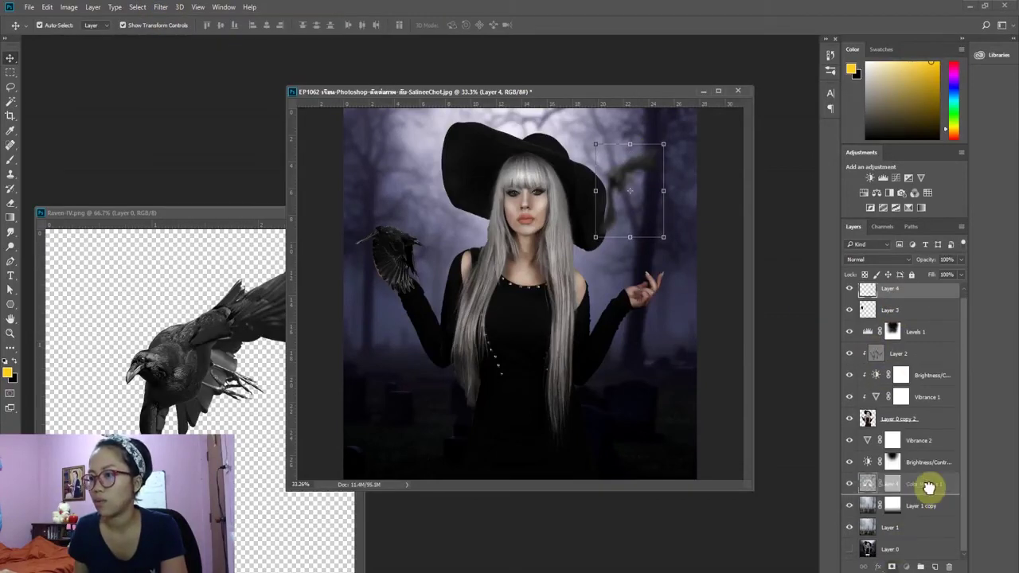
{"action": "left_click_drag", "start_coordinate": [897, 301], "coordinate": [928, 495]}
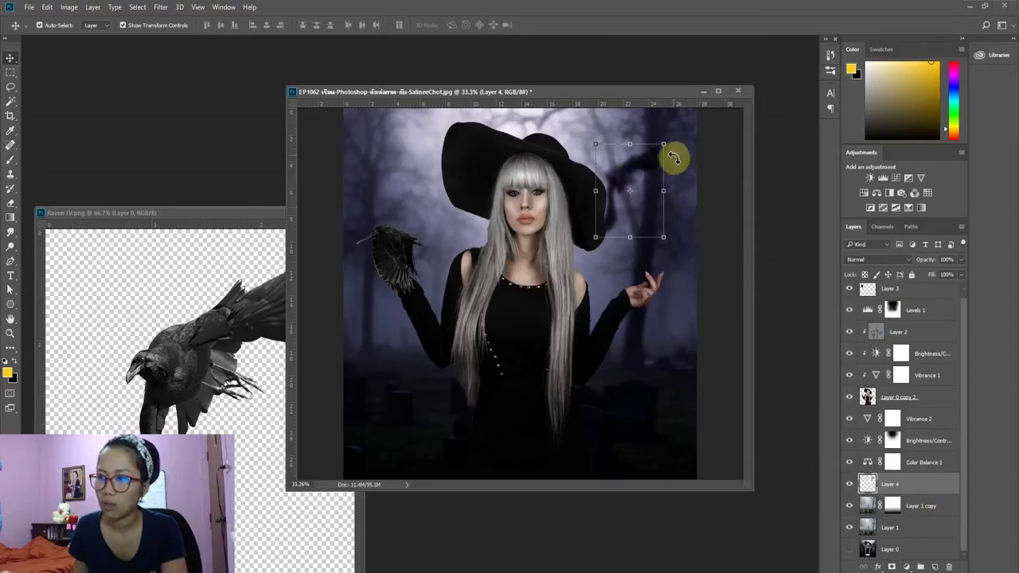
{"action": "left_click_drag", "start_coordinate": [665, 147], "coordinate": [650, 147]}
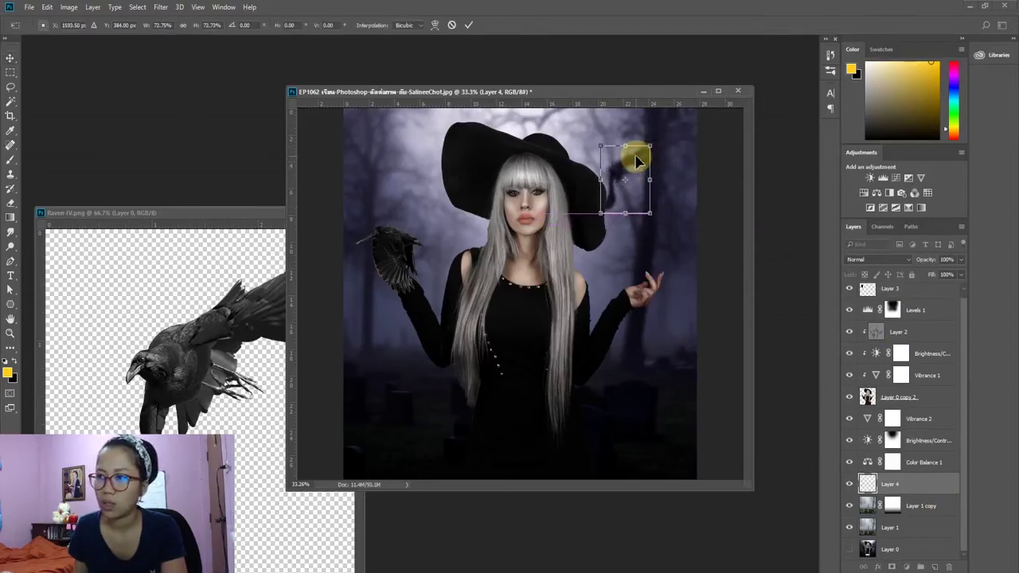
{"action": "left_click", "coordinate": [467, 26]}
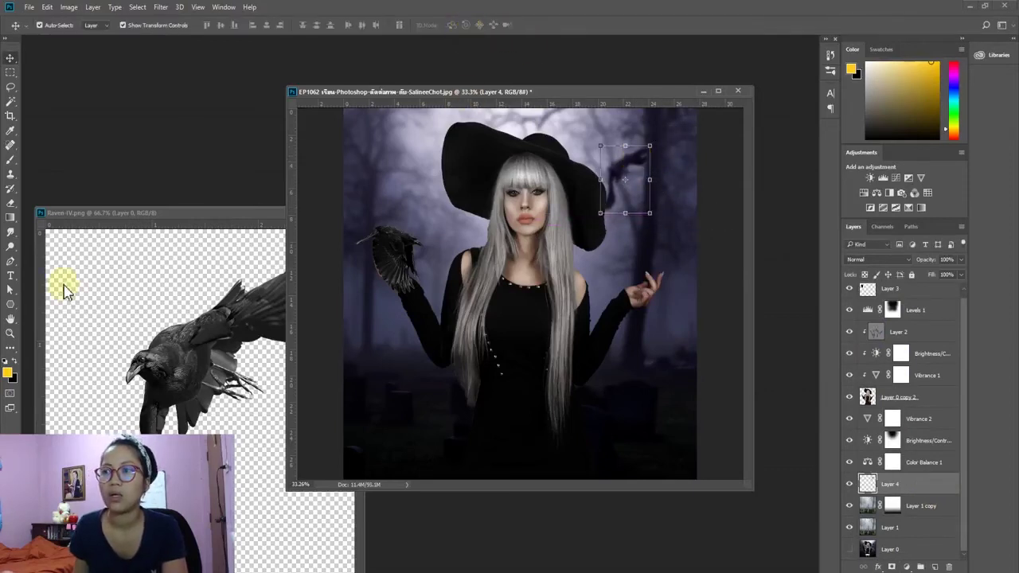
{"action": "left_click", "coordinate": [91, 290]}
Step: Close Raven-IV, open the Crows-Stock-by-GothLyllyOn-Stock folder, and pick up Raven-III.png
{"action": "left_click", "coordinate": [348, 213]}
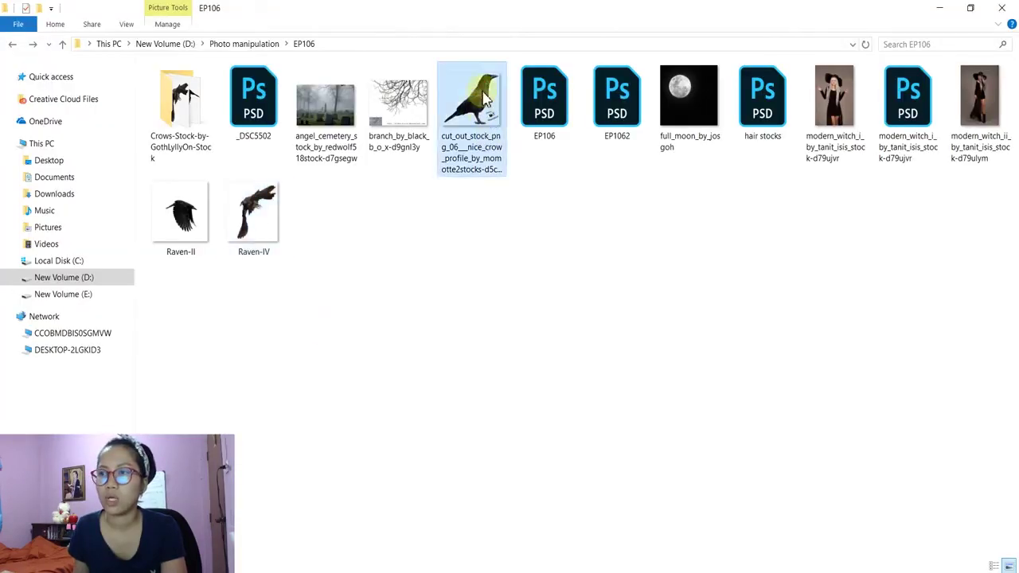
{"action": "double_click", "coordinate": [184, 112]}
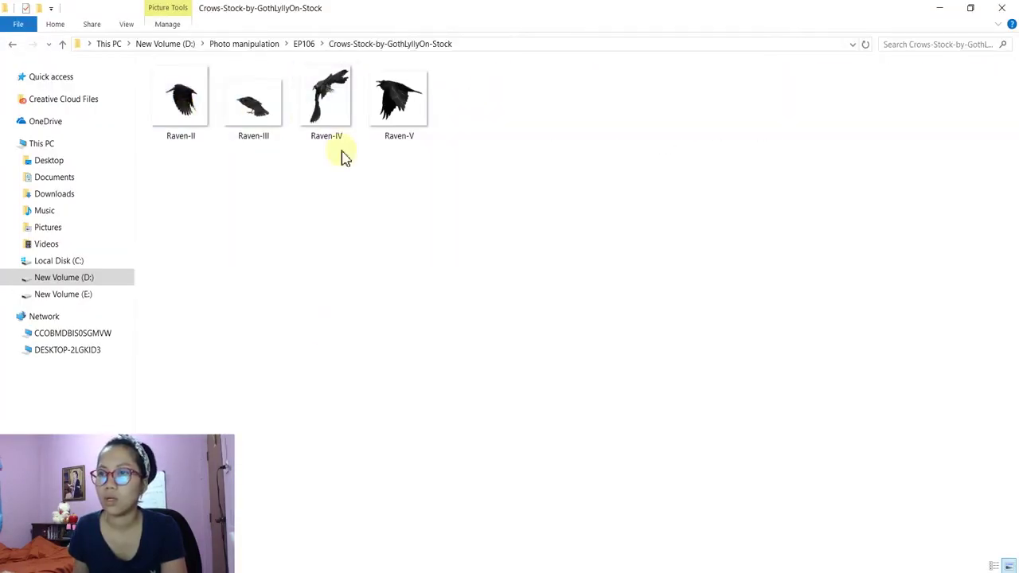
{"action": "mouse_move", "coordinate": [275, 119]}
{"action": "left_mouse_down"}
{"action": "mouse_move", "coordinate": [271, 285]}
{"action": "mouse_move", "coordinate": [311, 572]}
{"action": "left_mouse_up"}
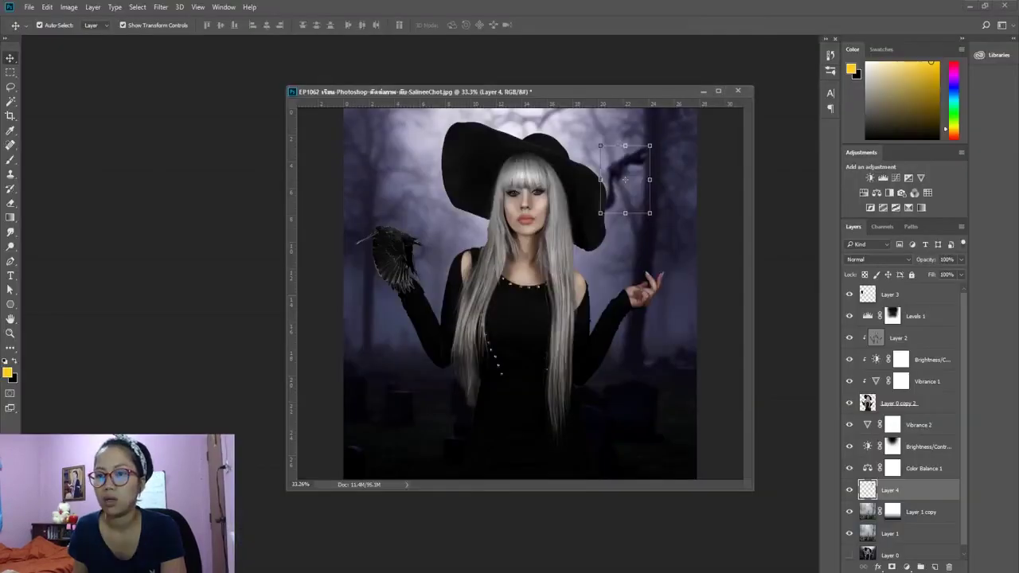
Step: Open Raven-III and copy the perched raven into the composite, just below Layer 3
{"action": "left_click_drag", "start_coordinate": [273, 531], "coordinate": [49, 128]}
{"action": "left_click_drag", "start_coordinate": [54, 51], "coordinate": [73, 151]}
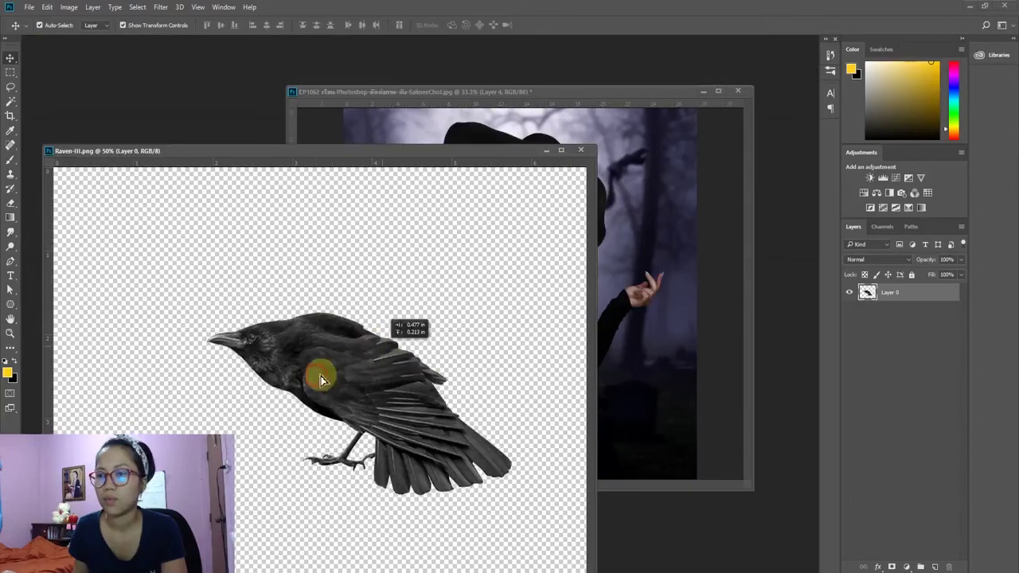
{"action": "left_click_drag", "start_coordinate": [375, 345], "coordinate": [654, 253]}
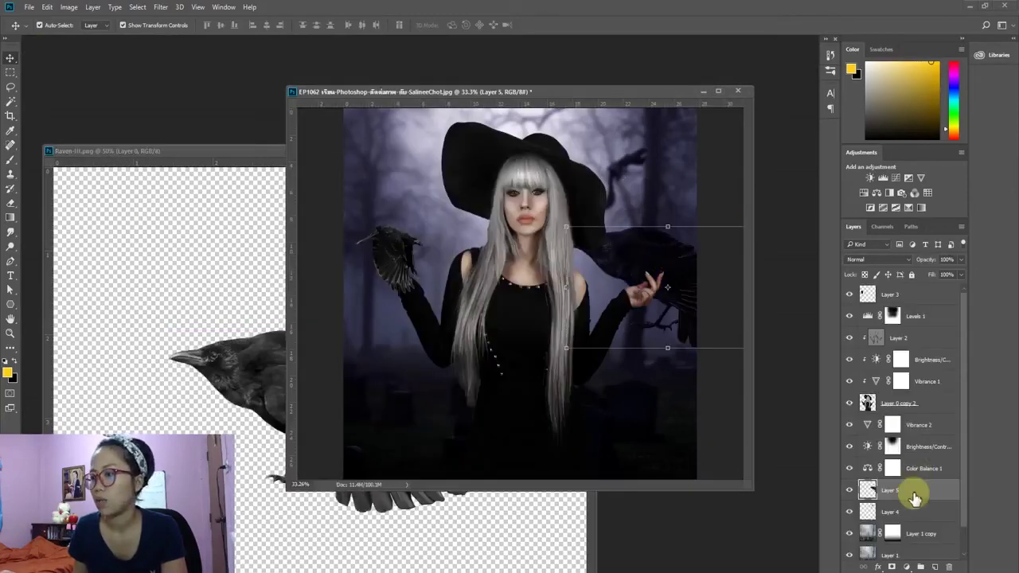
{"action": "left_click_drag", "start_coordinate": [914, 498], "coordinate": [924, 307]}
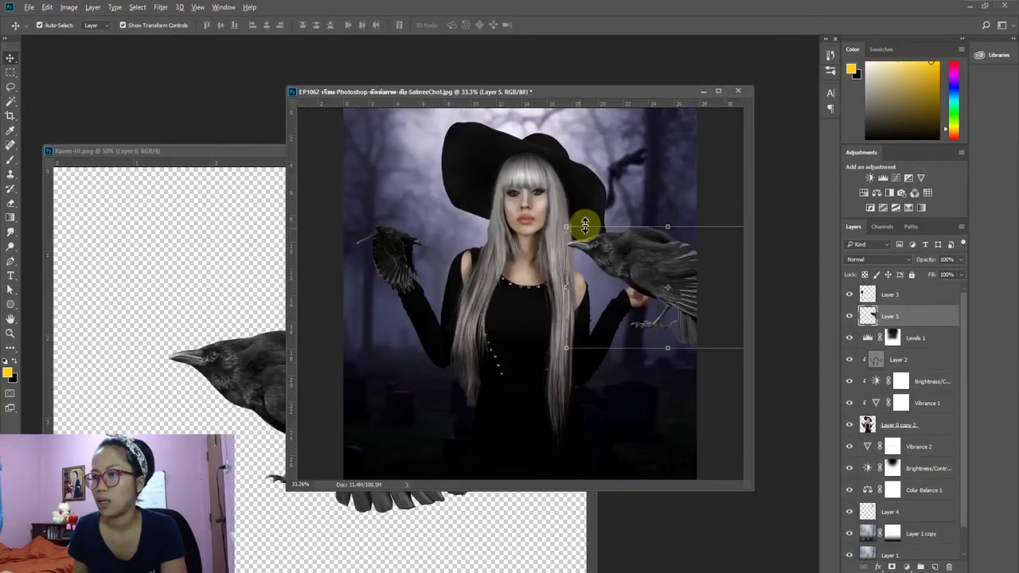
Step: Shrink the raven onto the witch's right hand and add an empty Layer 6 above her
{"action": "mouse_move", "coordinate": [564, 228]}
{"action": "left_mouse_down"}
{"action": "mouse_move", "coordinate": [587, 234]}
{"action": "mouse_move", "coordinate": [609, 263]}
{"action": "mouse_move", "coordinate": [655, 276]}
{"action": "mouse_move", "coordinate": [654, 256]}
{"action": "left_mouse_up"}
{"action": "left_click", "coordinate": [473, 27]}
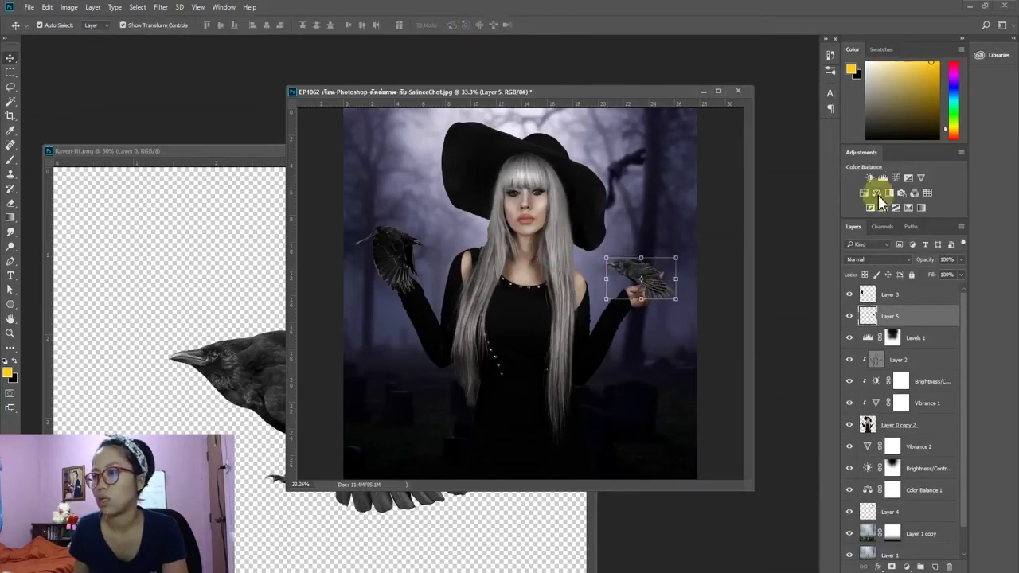
{"action": "left_click", "coordinate": [917, 424]}
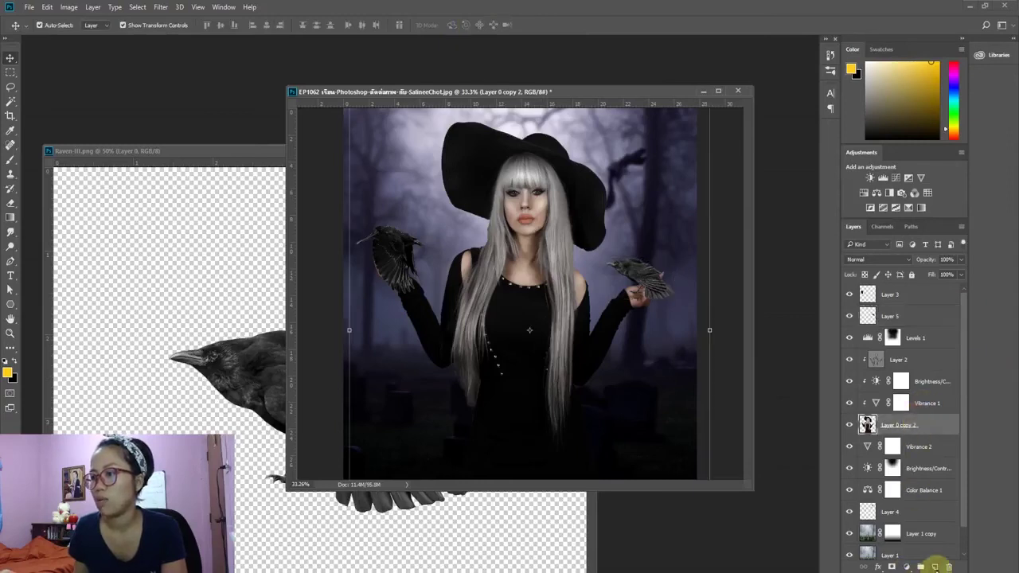
{"action": "left_click", "coordinate": [936, 567]}
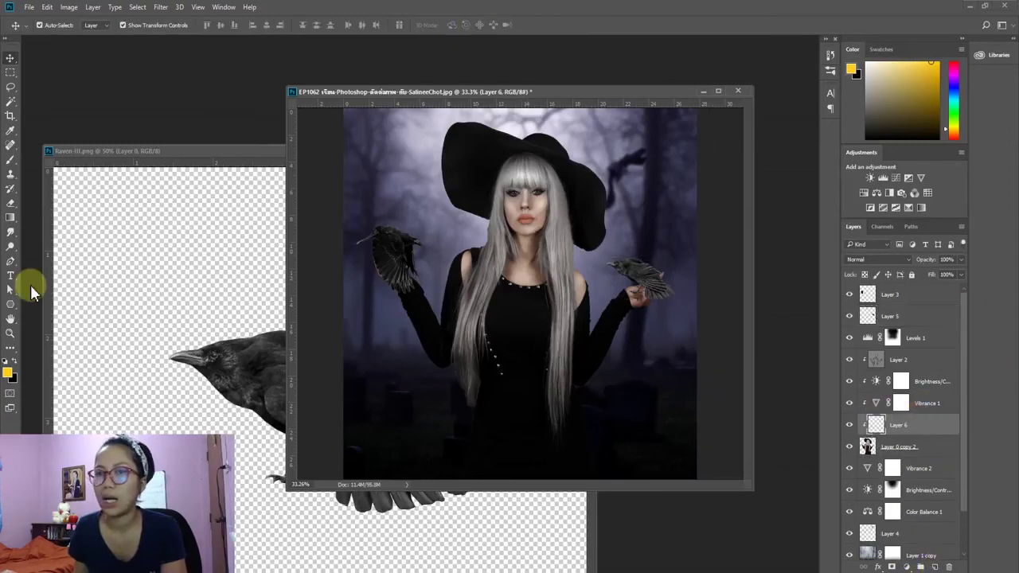
Step: Paint black brush shading on Layer 6 under the right-hand raven, then select that raven
{"action": "left_click", "coordinate": [11, 160]}
{"action": "left_click", "coordinate": [18, 360]}
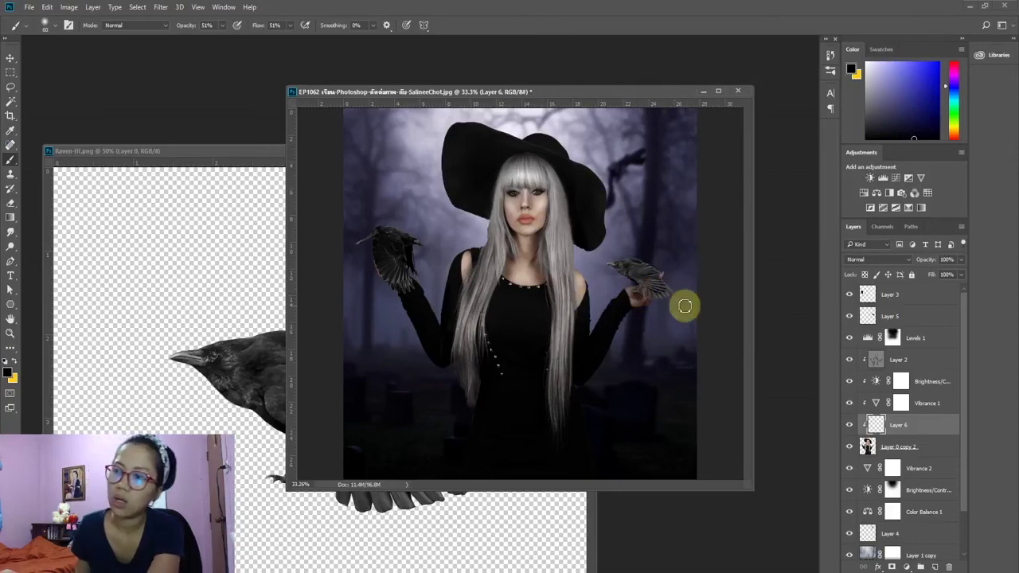
{"action": "left_click", "coordinate": [11, 59]}
{"action": "left_click", "coordinate": [645, 275]}
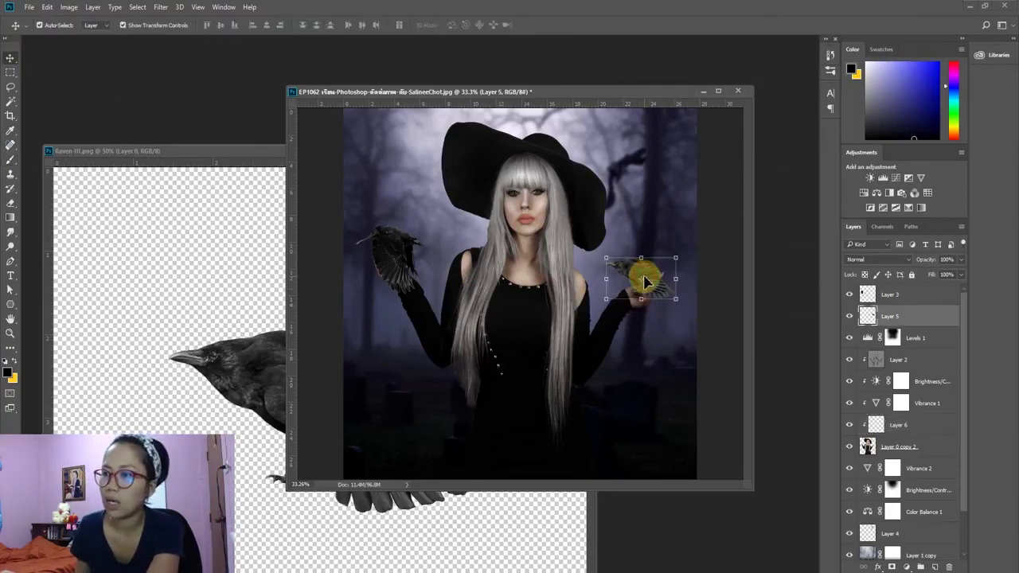
Step: Move raven Layers 3 and 5 below Levels 1 and close the Raven-III image
{"action": "left_click", "coordinate": [902, 294], "text": "shift"}
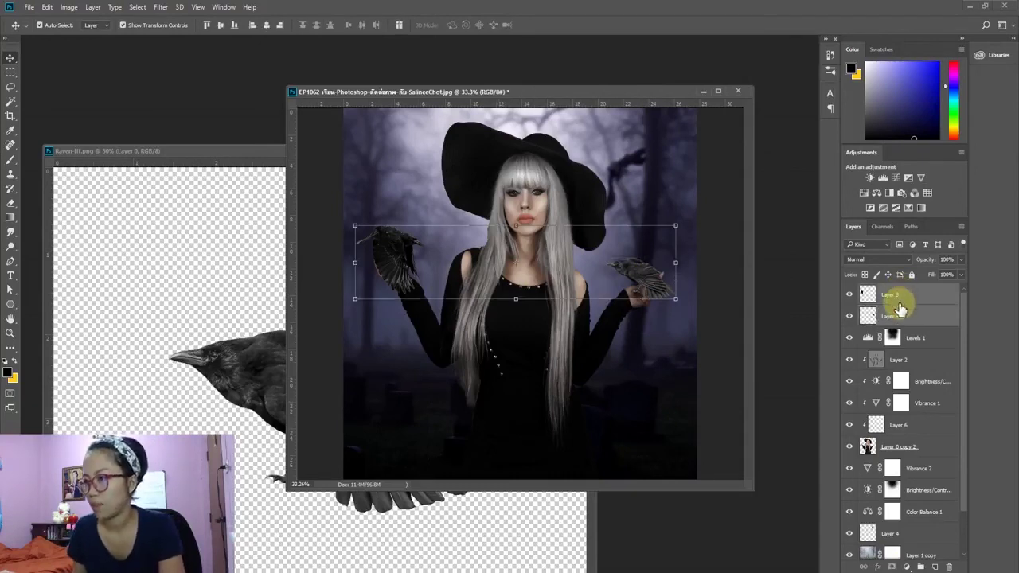
{"action": "left_click_drag", "start_coordinate": [902, 296], "coordinate": [932, 358]}
{"action": "left_click", "coordinate": [723, 178]}
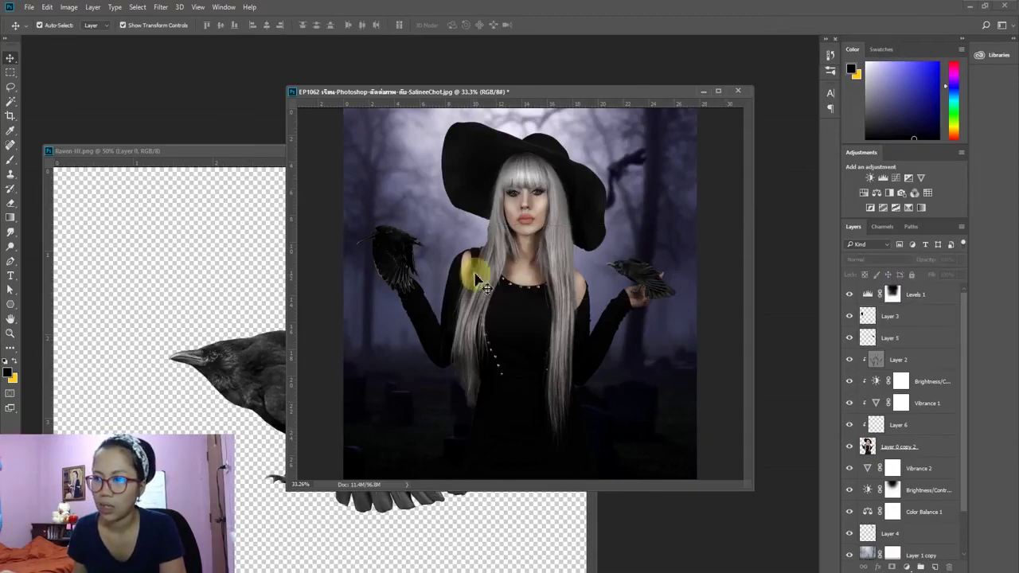
{"action": "scroll", "coordinate": [475, 263], "scroll_direction": "down", "scroll_amount": 2}
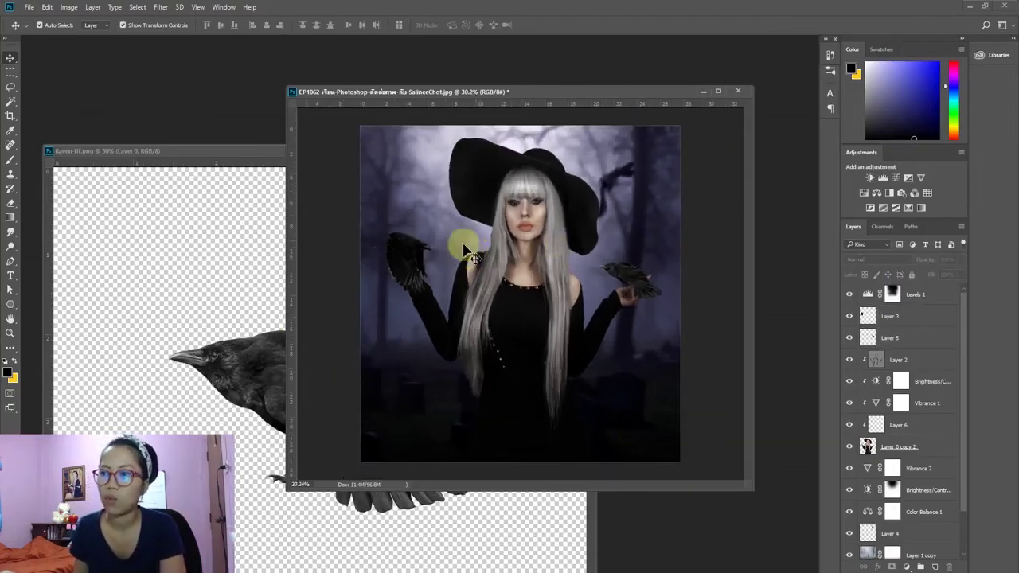
{"action": "left_click", "coordinate": [150, 302]}
{"action": "left_click", "coordinate": [582, 150]}
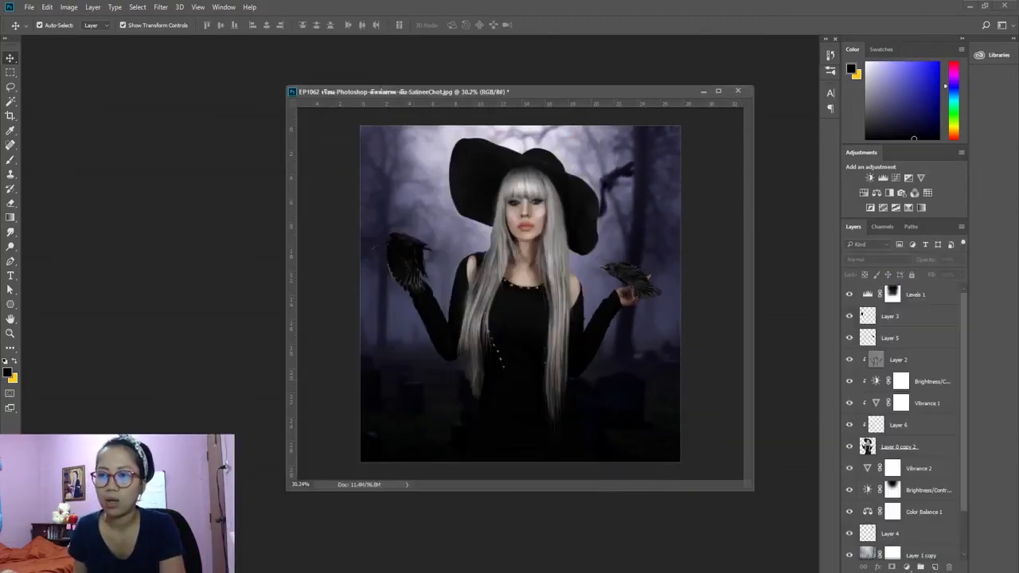
Step: Open Raven-II.png from Explorer as its own floating Photoshop document
{"action": "key", "text": "alt+Tab"}
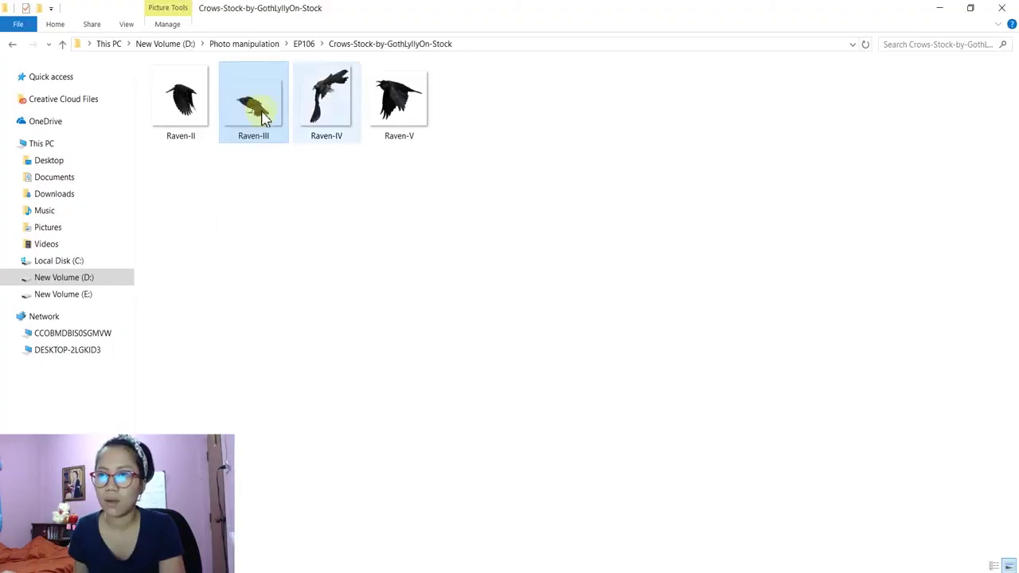
{"action": "left_click_drag", "start_coordinate": [193, 93], "coordinate": [311, 569]}
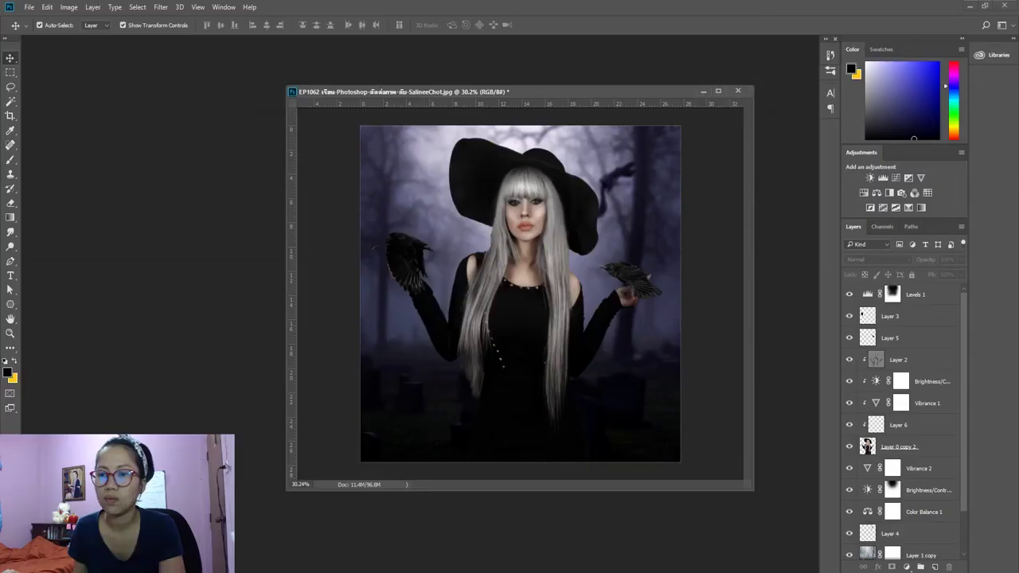
{"action": "left_click_drag", "start_coordinate": [310, 569], "coordinate": [79, 171]}
{"action": "left_click_drag", "start_coordinate": [68, 45], "coordinate": [72, 143]}
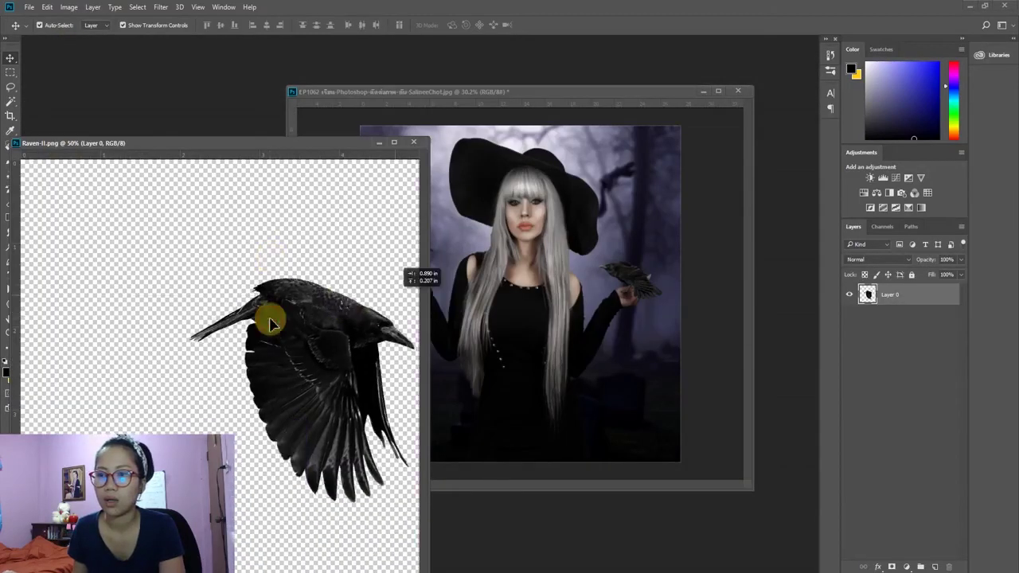
Step: Copy the flying Raven-II into the composite, shrink it, and apply Gaussian Blur
{"action": "left_click_drag", "start_coordinate": [271, 263], "coordinate": [473, 220]}
{"action": "key", "text": "ctrl+t"}
{"action": "mouse_move", "coordinate": [575, 170]}
{"action": "left_mouse_down"}
{"action": "mouse_move", "coordinate": [531, 269]}
{"action": "mouse_move", "coordinate": [450, 191]}
{"action": "left_mouse_up"}
{"action": "left_click", "coordinate": [469, 26]}
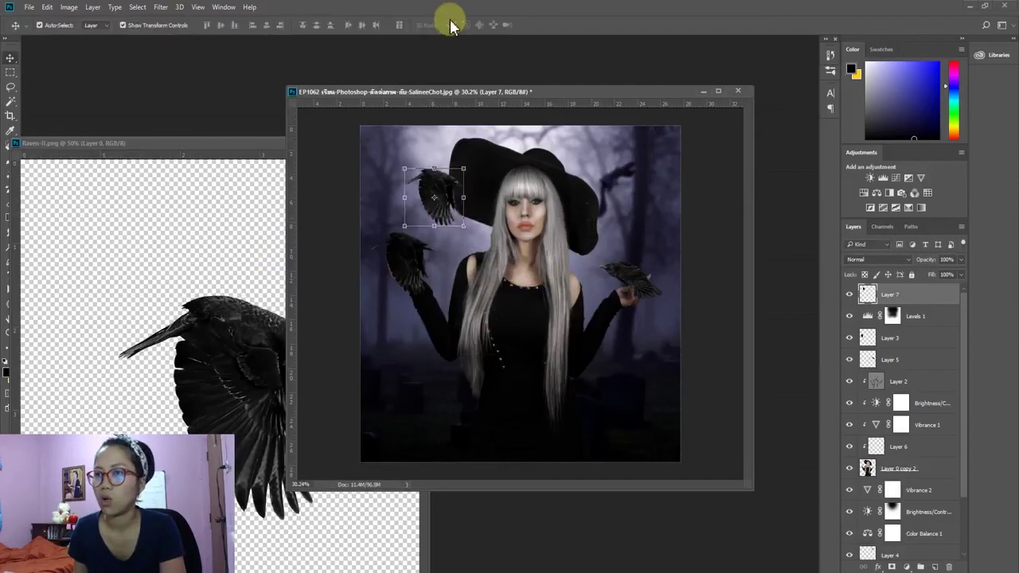
{"action": "left_click", "coordinate": [176, 8]}
{"action": "left_click", "coordinate": [169, 21]}
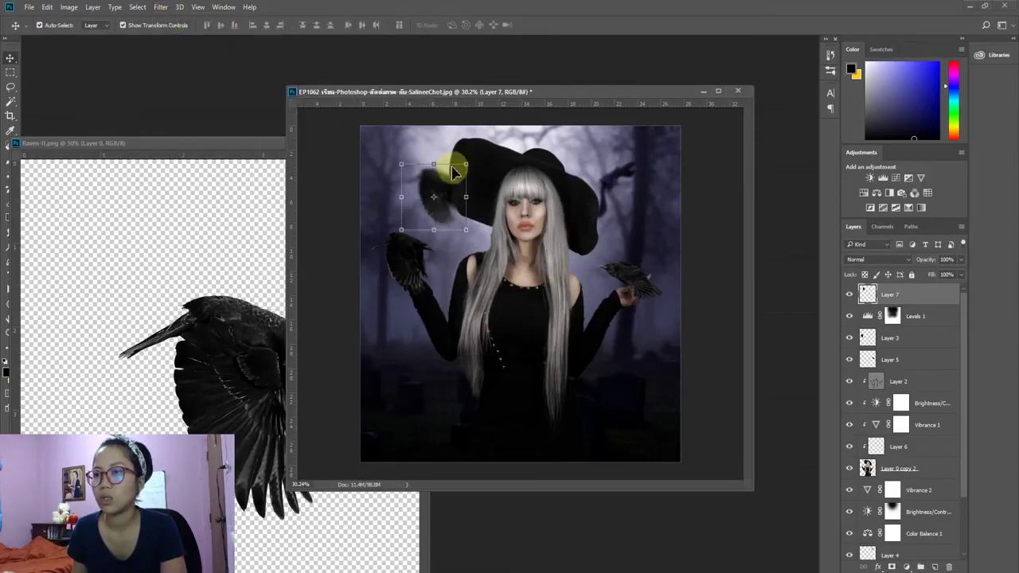
Step: Move the blurred raven's layer behind the witch, shrink it further, and place it right of the hat
{"action": "mouse_move", "coordinate": [903, 293]}
{"action": "left_mouse_down"}
{"action": "mouse_move", "coordinate": [890, 493]}
{"action": "mouse_move", "coordinate": [891, 483]}
{"action": "left_mouse_up"}
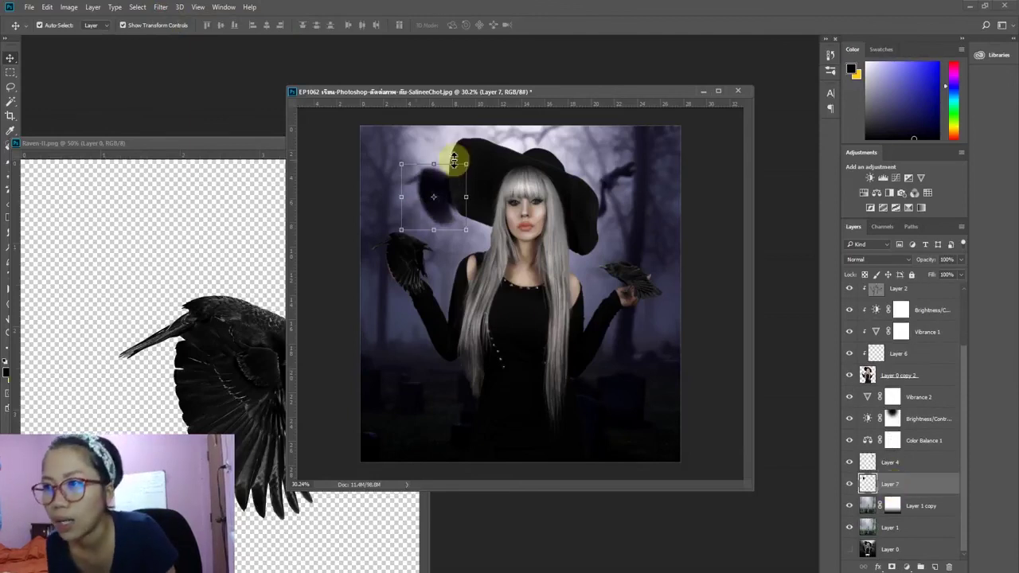
{"action": "left_click_drag", "start_coordinate": [464, 164], "coordinate": [450, 179]}
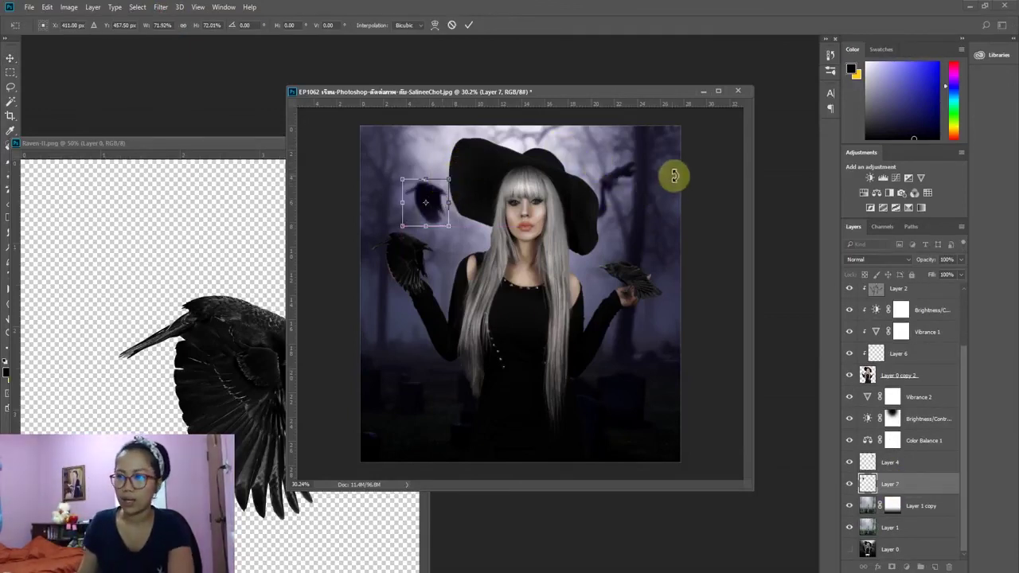
{"action": "left_click_drag", "start_coordinate": [422, 187], "coordinate": [599, 187]}
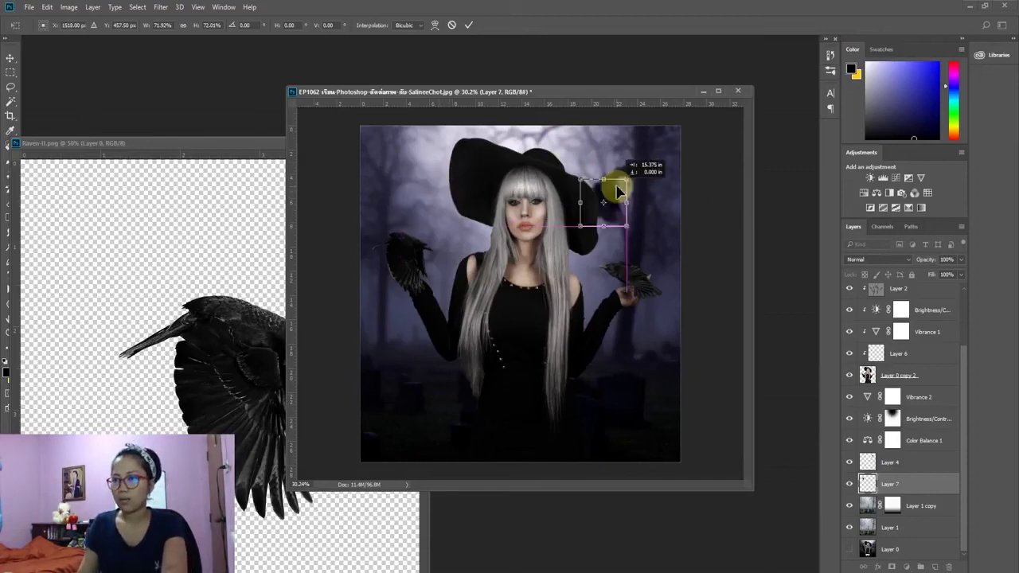
{"action": "left_click", "coordinate": [469, 25]}
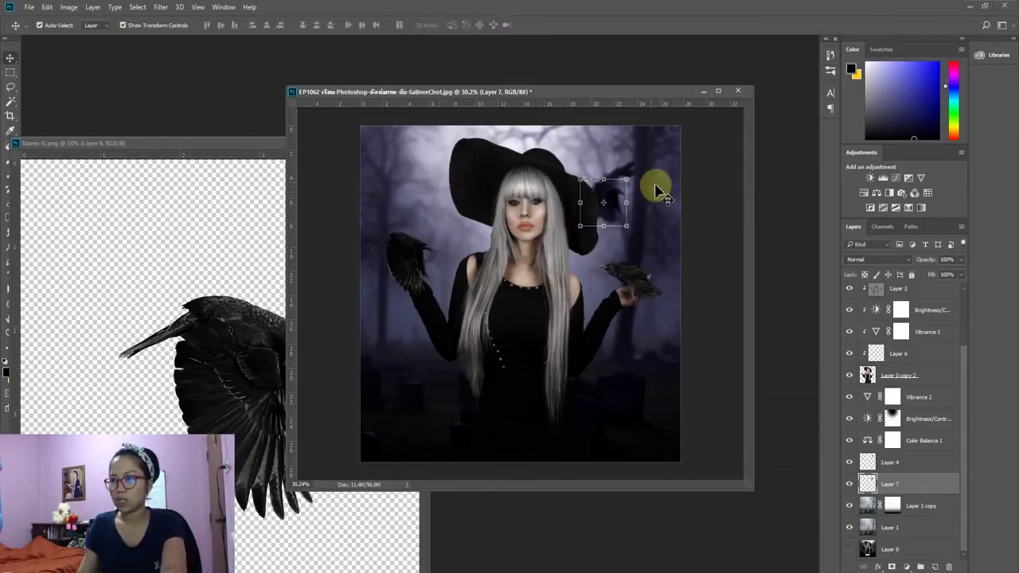
Step: Lock the Levels and Brightness/Contrast layers and position a raven at the hat's upper left
{"action": "key", "text": "ctrl+t"}
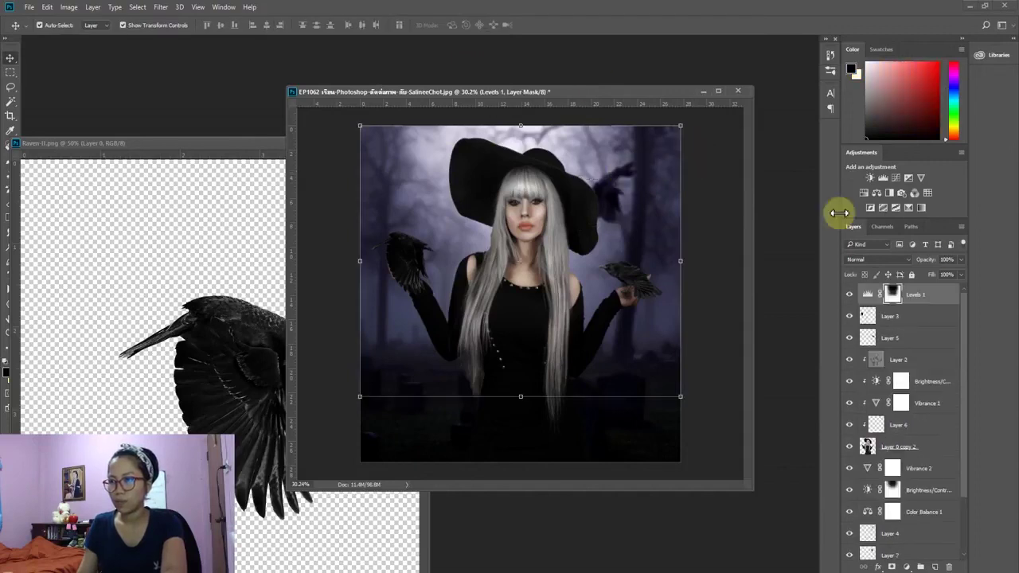
{"action": "left_click", "coordinate": [912, 275]}
{"action": "left_click", "coordinate": [619, 170]}
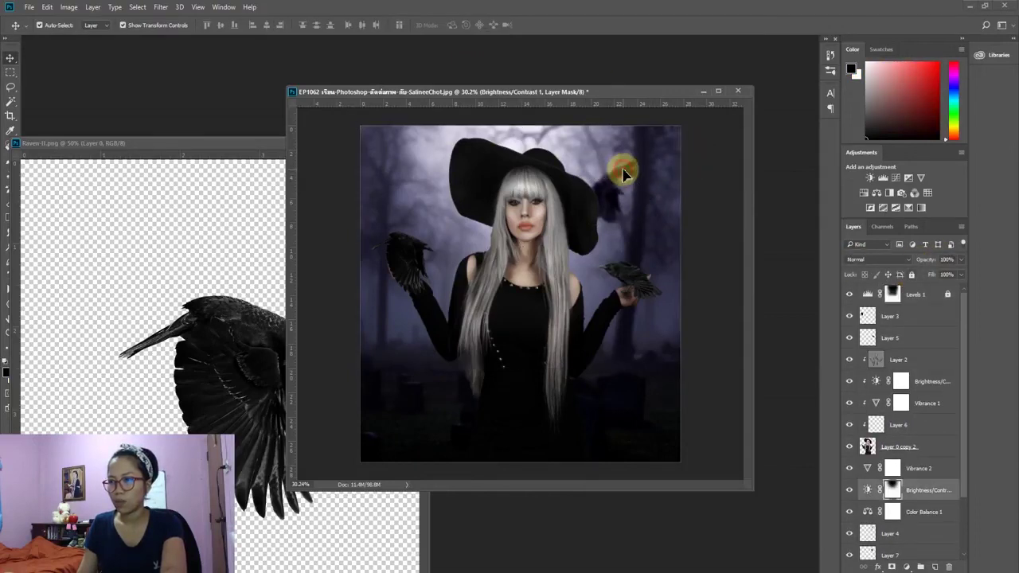
{"action": "left_click", "coordinate": [911, 276]}
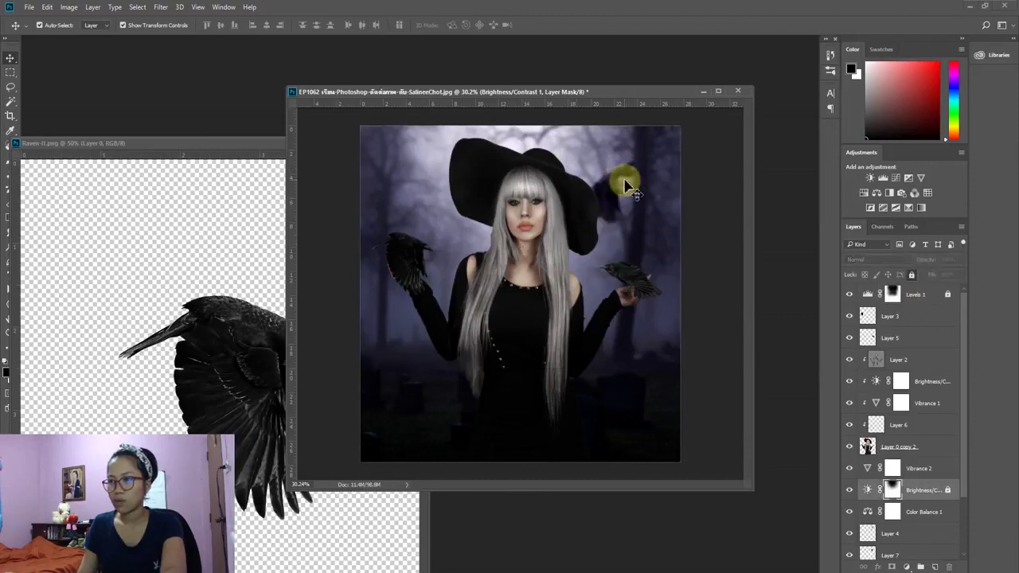
{"action": "left_click_drag", "start_coordinate": [625, 187], "coordinate": [467, 187]}
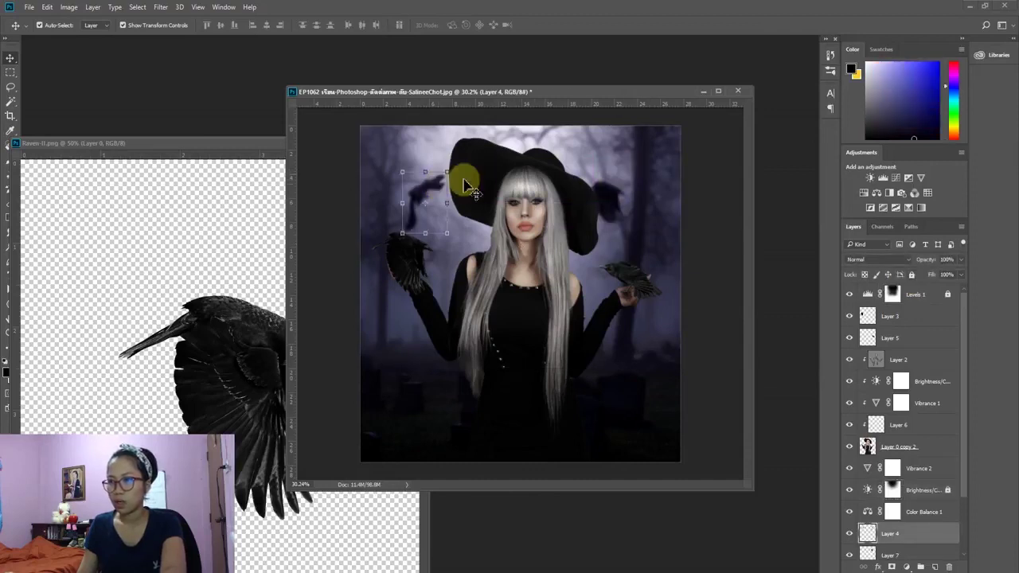
Step: Flip the upper-right blurred raven horizontally and scale it down to about 77%
{"action": "left_click", "coordinate": [614, 193]}
{"action": "key", "text": "ctrl+t"}
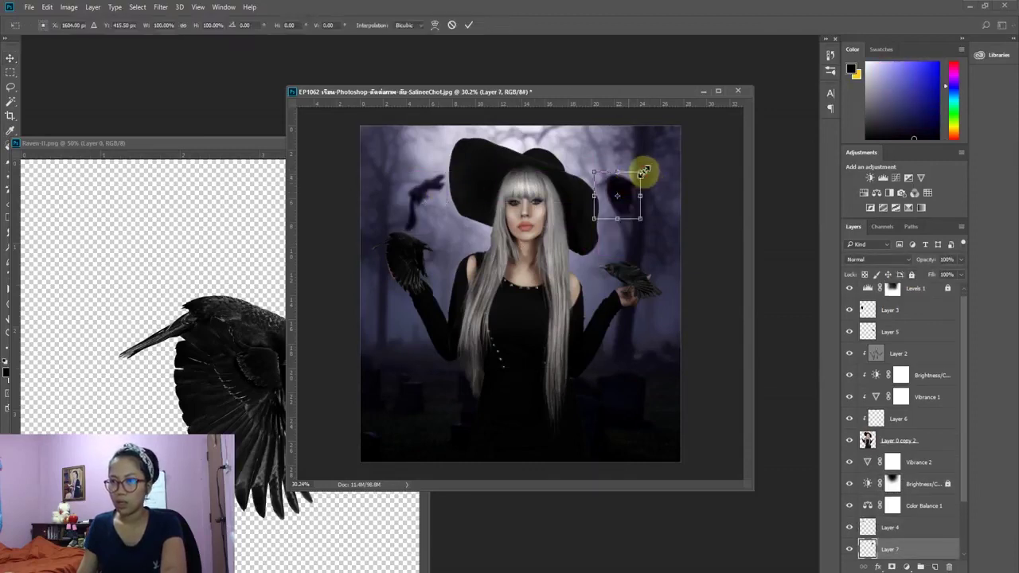
{"action": "right_click", "coordinate": [617, 179]}
{"action": "left_click", "coordinate": [649, 364]}
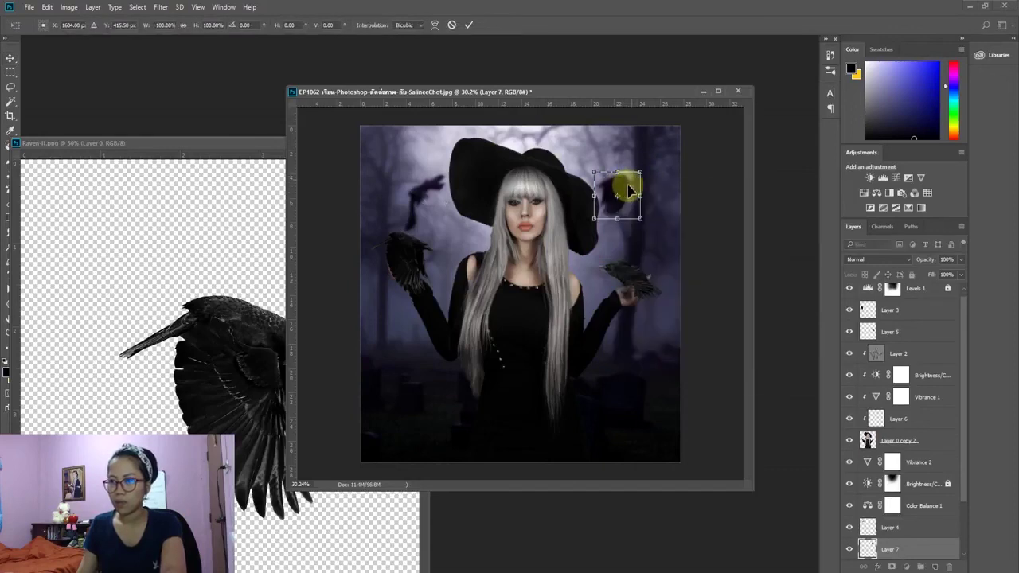
{"action": "left_click_drag", "start_coordinate": [641, 170], "coordinate": [634, 178]}
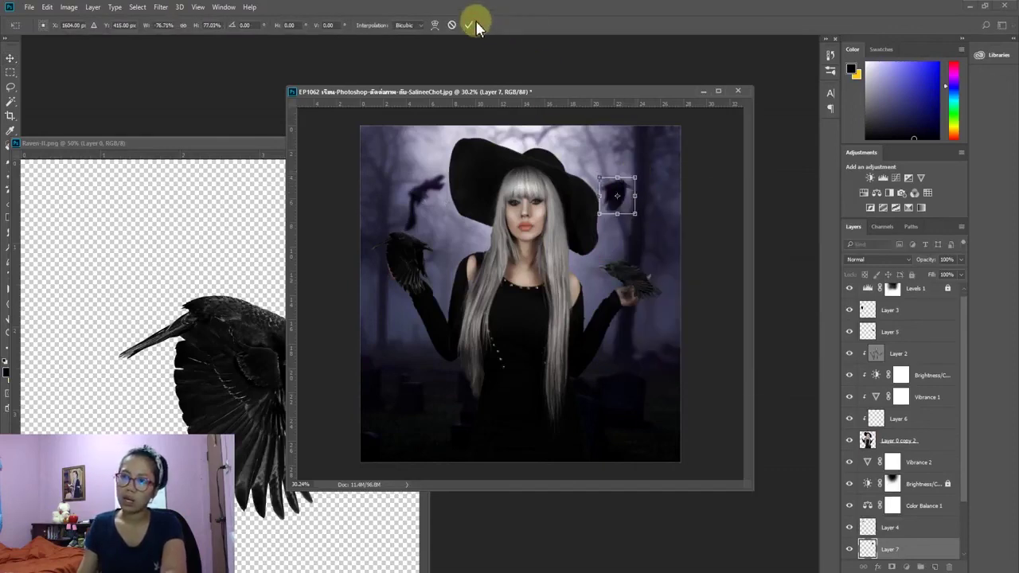
{"action": "left_click", "coordinate": [467, 28]}
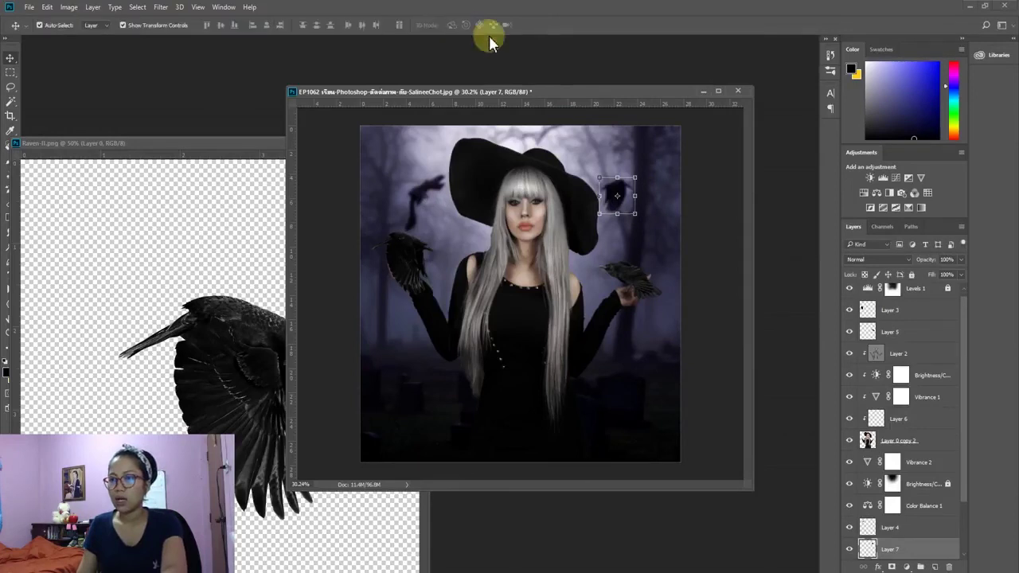
{"action": "left_click", "coordinate": [703, 232]}
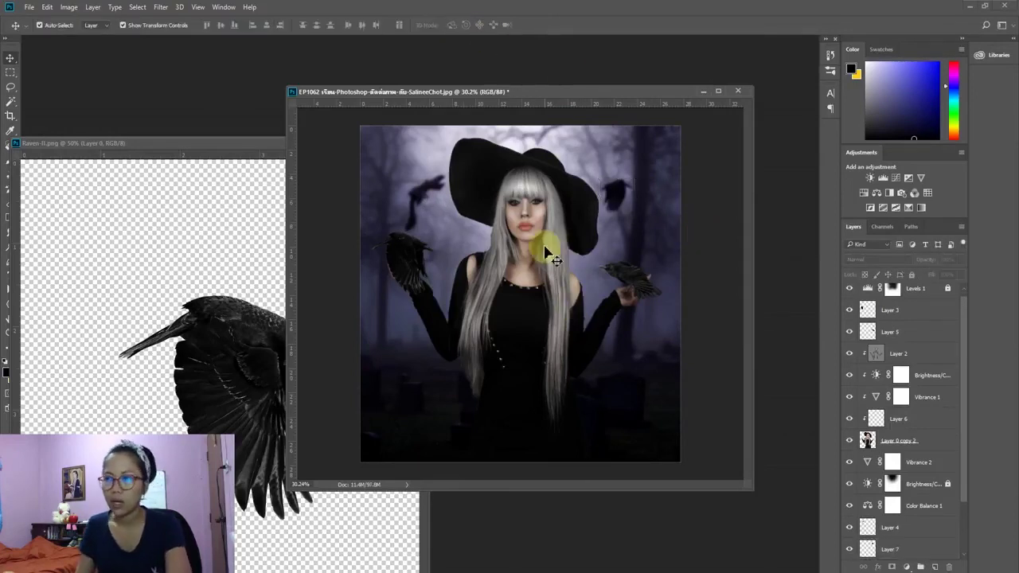
{"action": "left_click", "coordinate": [180, 301]}
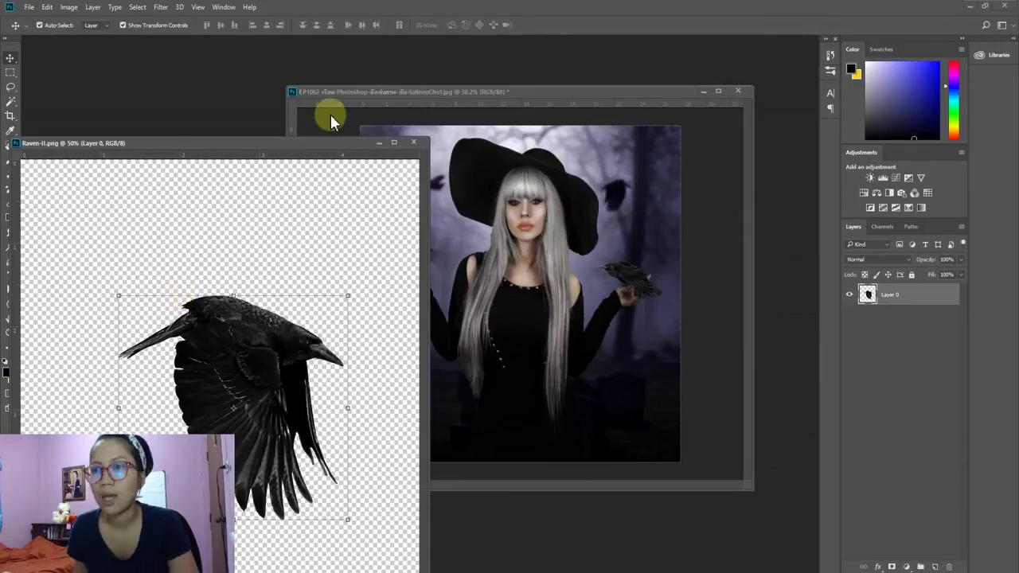
Step: Close the Raven-II.png source image and shift the witch composite window to the left
{"action": "left_click", "coordinate": [414, 141]}
{"action": "left_click_drag", "start_coordinate": [536, 96], "coordinate": [390, 73]}
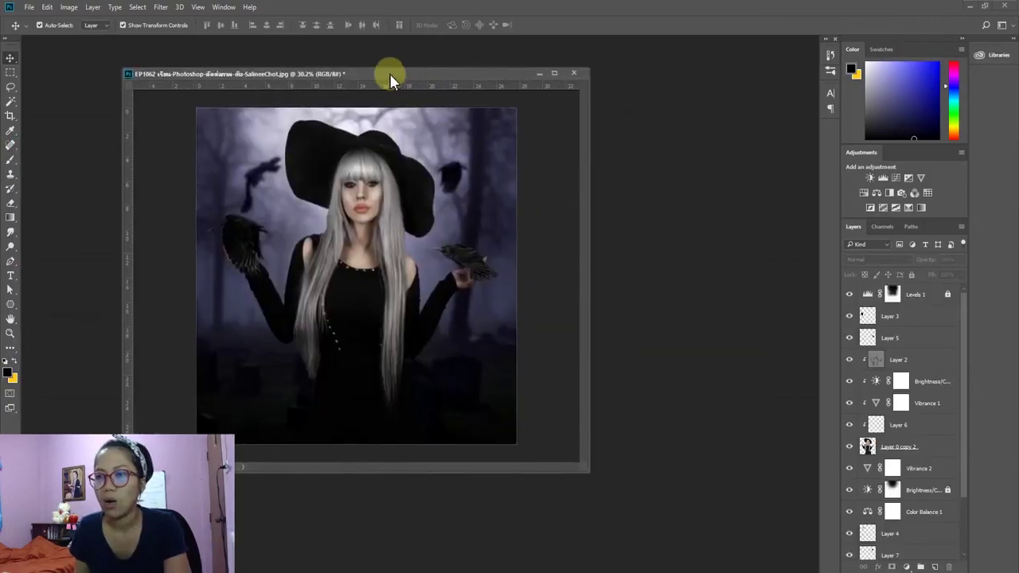